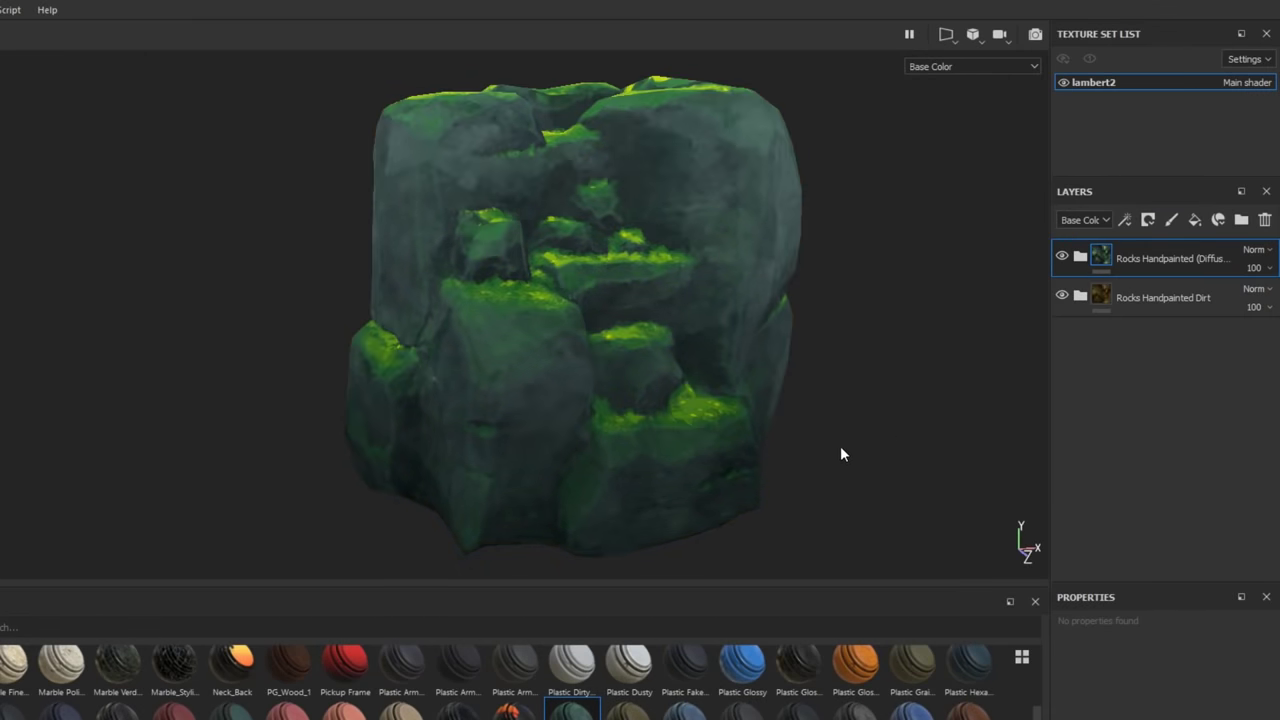
{"action": "mouse_move", "coordinate": [839, 447]}
{"action": "left_mouse_down", "text": "alt"}
{"action": "mouse_move", "coordinate": [780, 449]}
{"action": "mouse_move", "coordinate": [823, 451]}
{"action": "left_mouse_up", "text": "alt"}
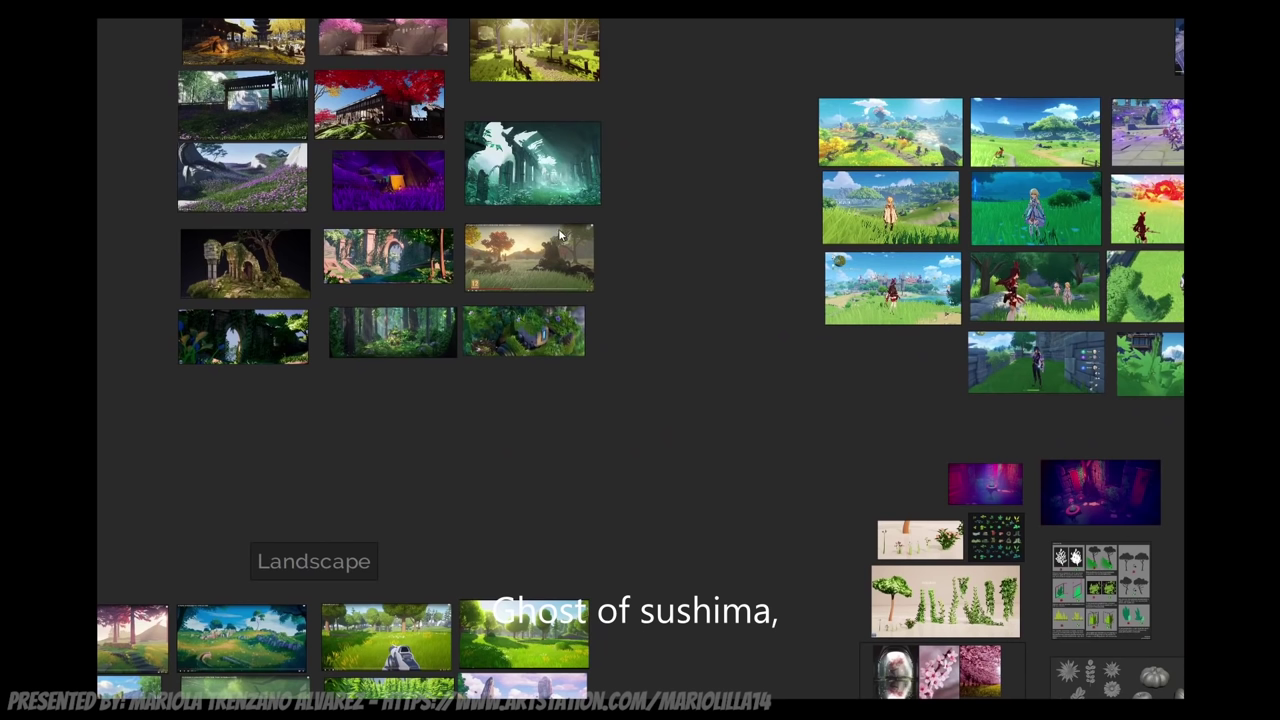
{"action": "scroll", "coordinate": [550, 390], "scroll_direction": "down", "scroll_amount": 1}
{"action": "middle_click_drag", "start_coordinate": [528, 486], "coordinate": [541, 222]}
{"action": "scroll", "coordinate": [590, 515], "scroll_direction": "down", "scroll_amount": 1}
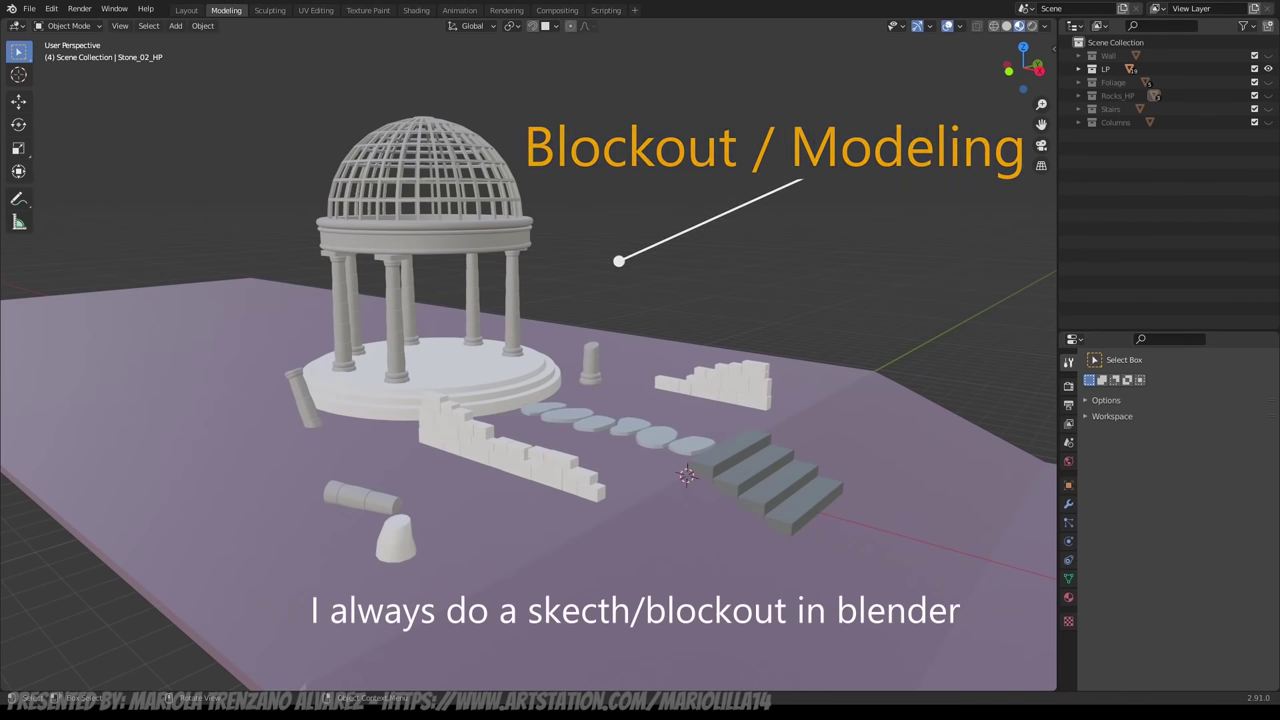
Examine the blockout scene from several angles, covering the domed pavilion, brick walls, stepping stones and stairs
{"action": "mouse_move", "coordinate": [537, 501]}
{"action": "middle_mouse_down"}
{"action": "mouse_move", "coordinate": [517, 507]}
{"action": "mouse_move", "coordinate": [581, 506]}
{"action": "mouse_move", "coordinate": [534, 505]}
{"action": "middle_mouse_up"}
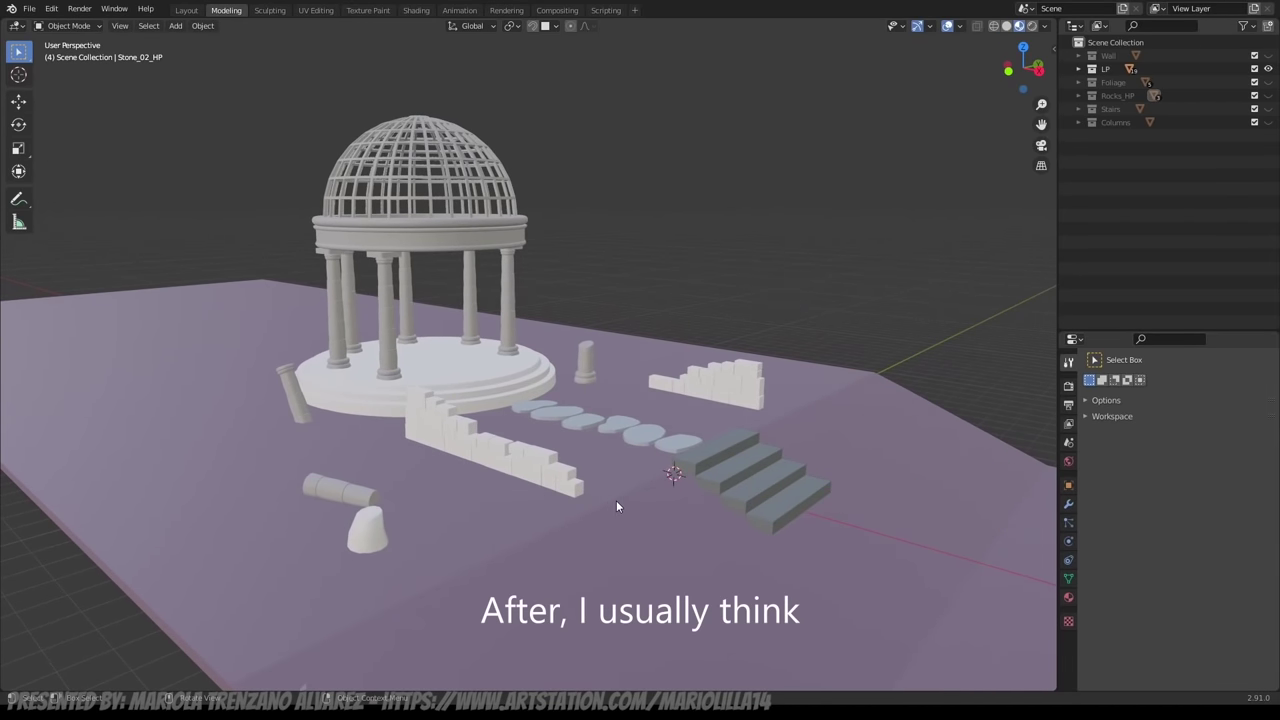
{"action": "middle_click_drag", "start_coordinate": [616, 505], "coordinate": [590, 461]}
{"action": "scroll", "coordinate": [596, 447], "scroll_direction": "up", "scroll_amount": 4}
{"action": "scroll", "coordinate": [597, 458], "scroll_direction": "down", "scroll_amount": 3}
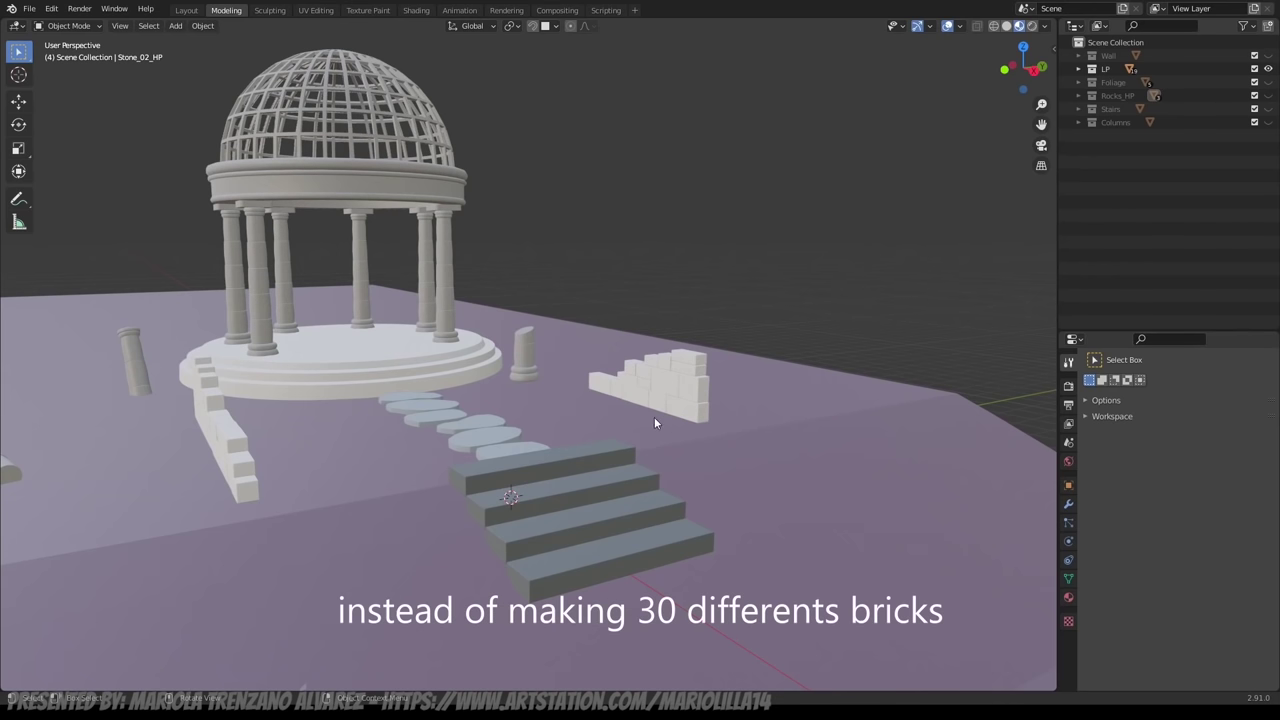
{"action": "middle_click_drag", "start_coordinate": [640, 421], "coordinate": [713, 371]}
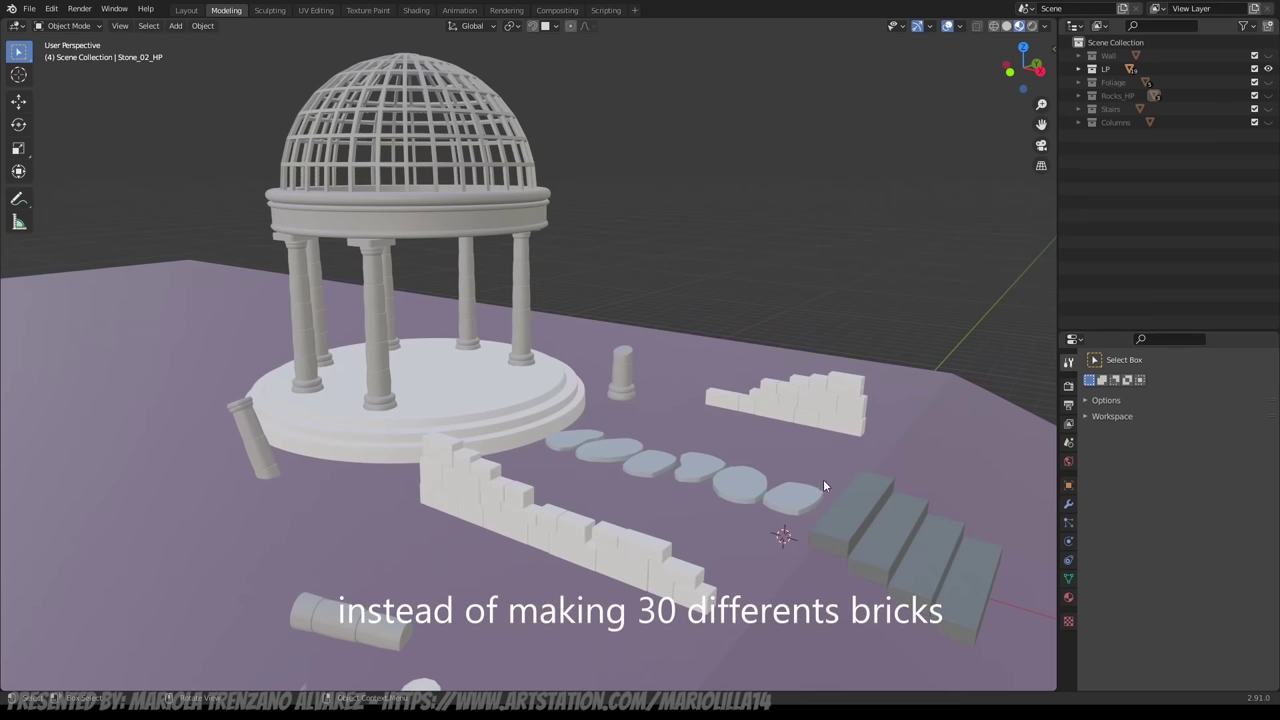
{"action": "middle_click_drag", "start_coordinate": [823, 478], "coordinate": [735, 412]}
{"action": "scroll", "coordinate": [736, 400], "scroll_direction": "up", "scroll_amount": 2}
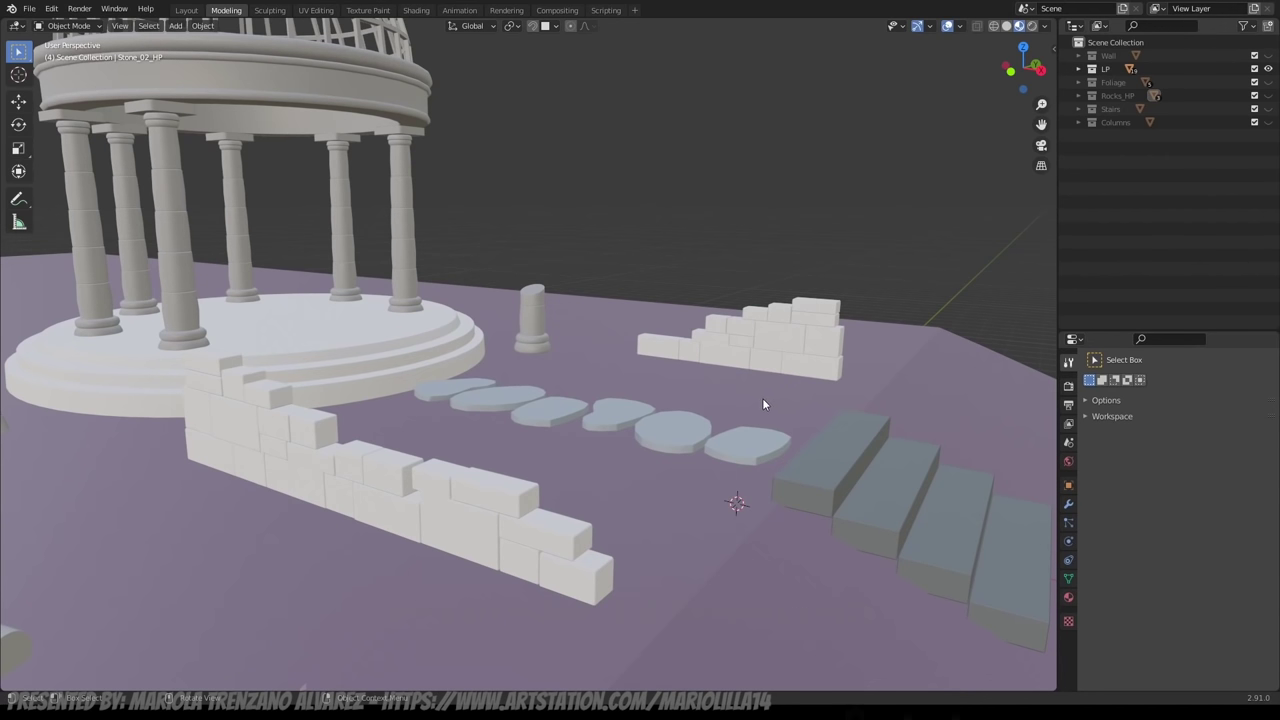
{"action": "middle_click_drag", "start_coordinate": [762, 398], "coordinate": [683, 409]}
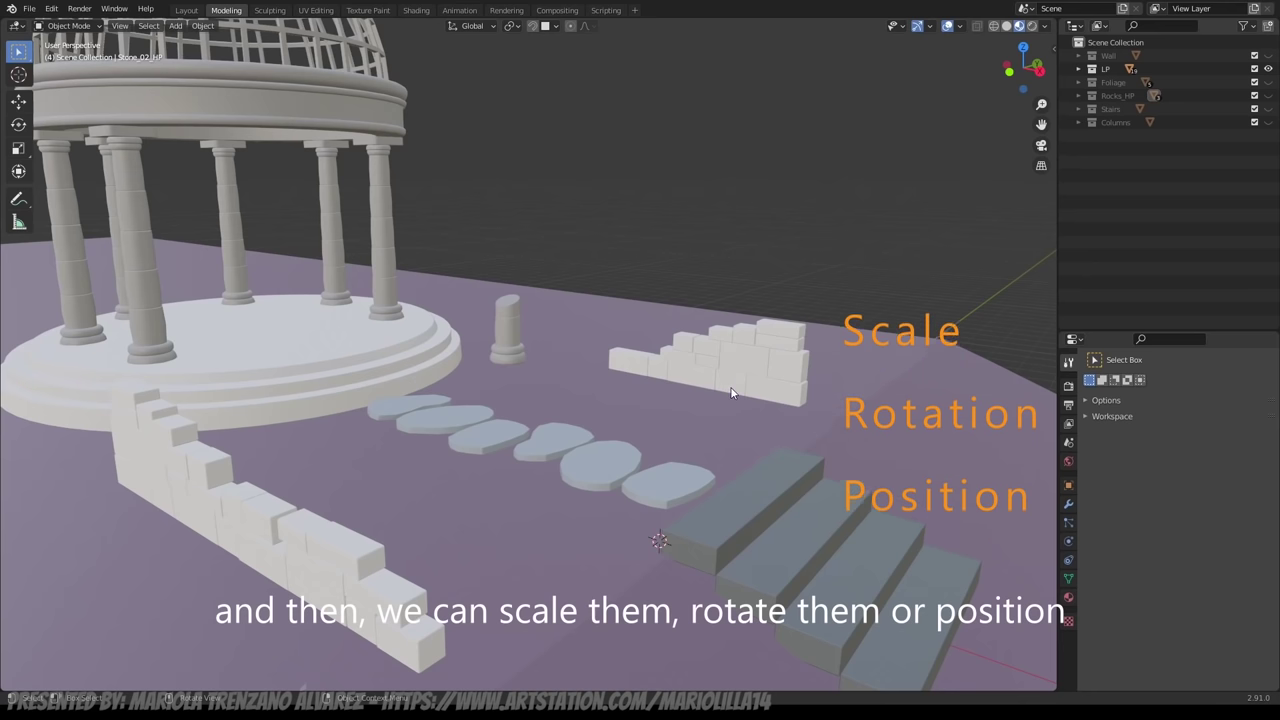
{"action": "scroll", "coordinate": [847, 396], "scroll_direction": "down", "scroll_amount": 2}
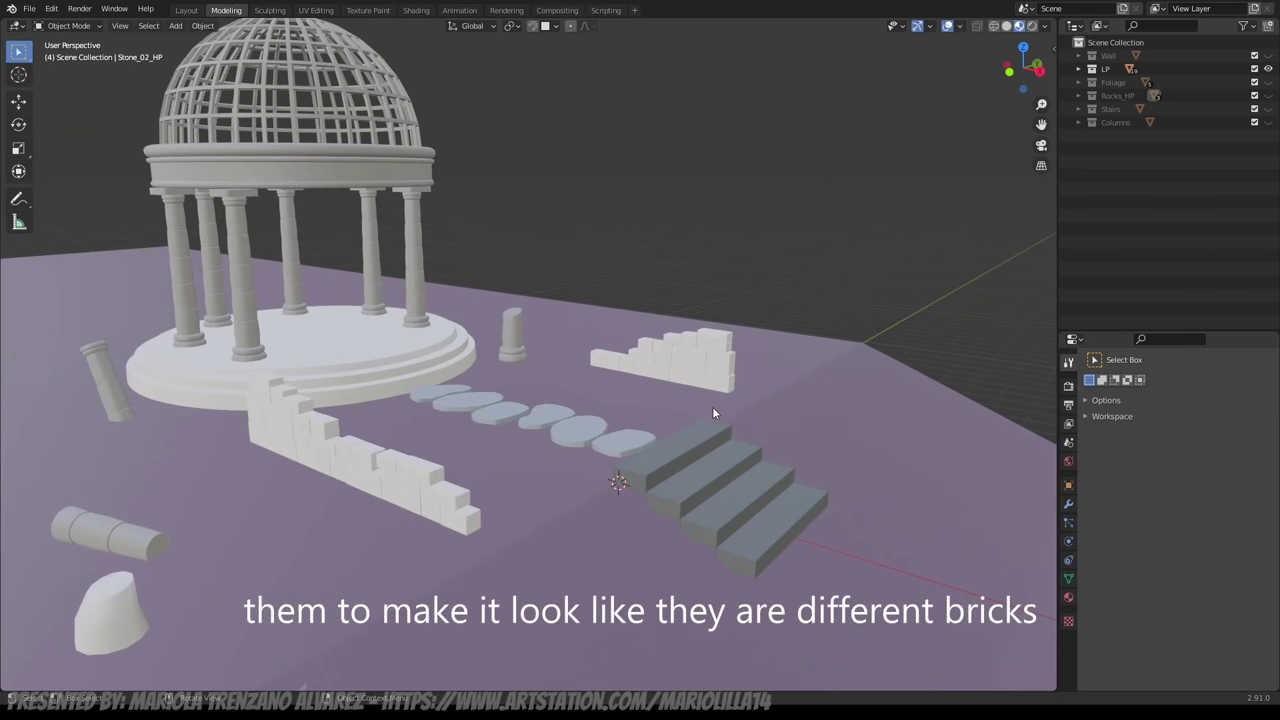
{"action": "middle_click_drag", "start_coordinate": [666, 434], "coordinate": [649, 413]}
{"action": "scroll", "coordinate": [643, 424], "scroll_direction": "up", "scroll_amount": 2}
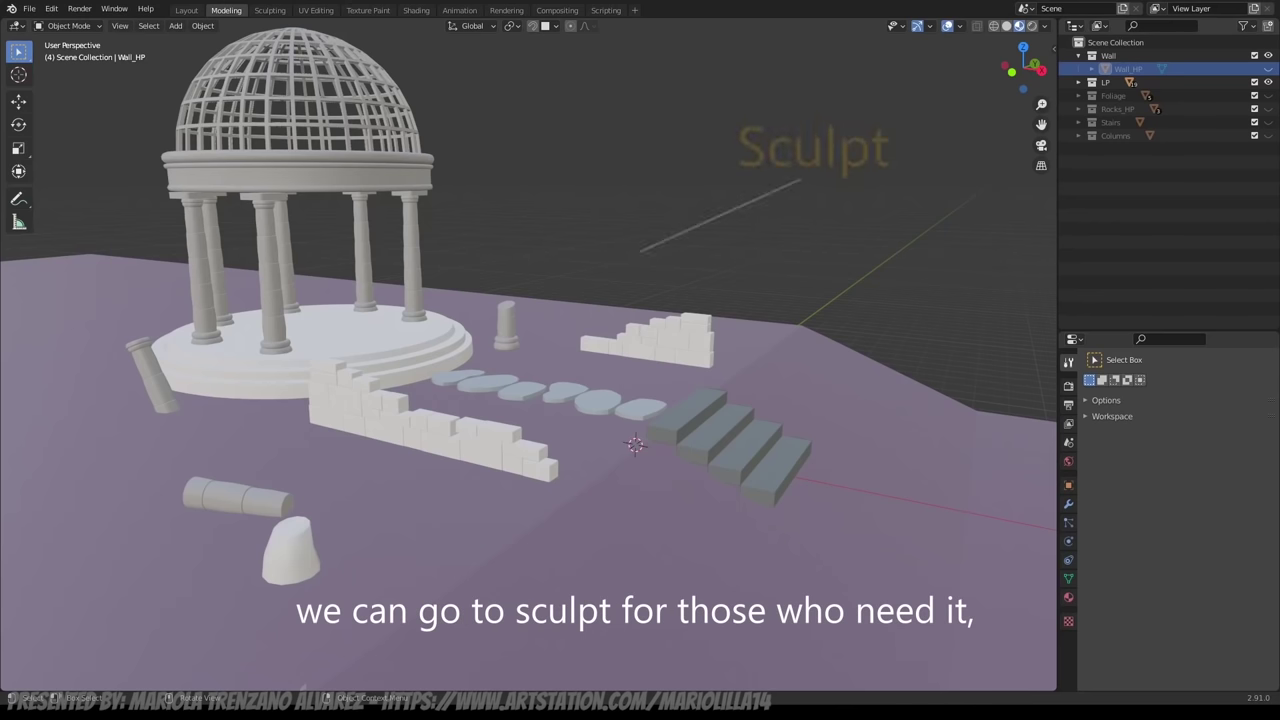
Unhide the high-poly wall Wall_HP in the Wall collection for comparison with the blockout brick wall
{"action": "middle_click_drag", "start_coordinate": [636, 498], "coordinate": [608, 506]}
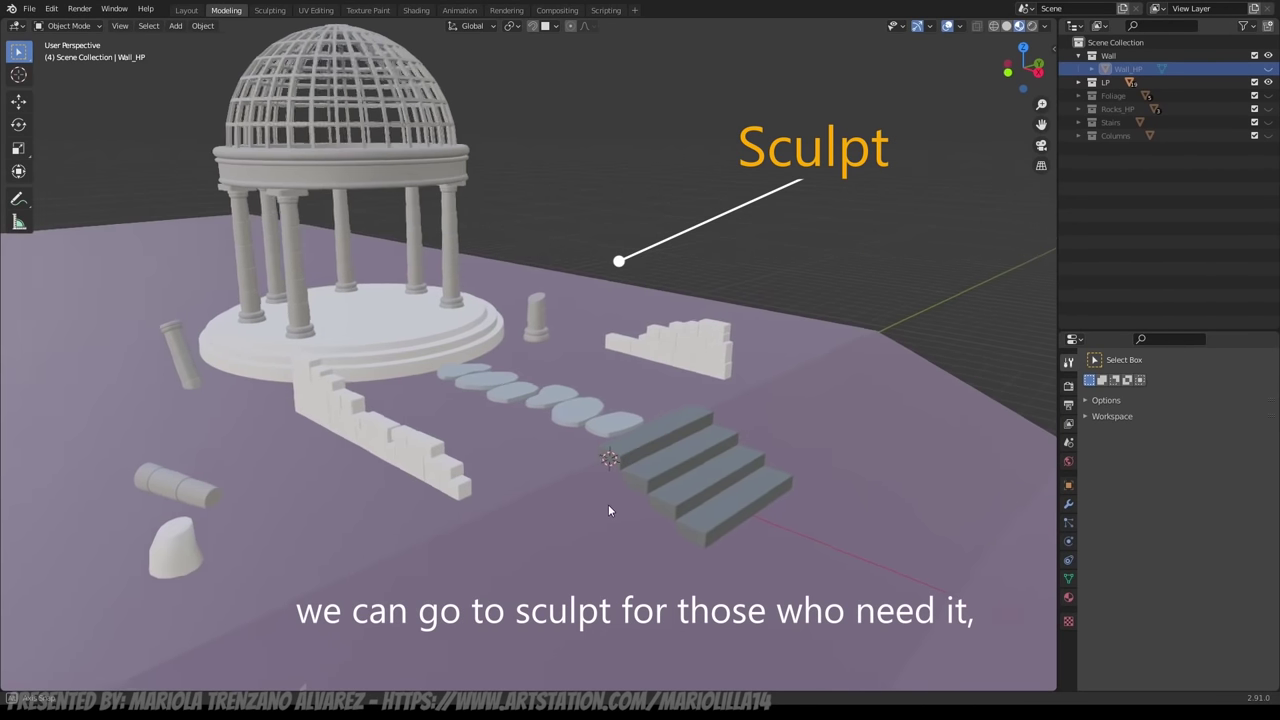
{"action": "scroll", "coordinate": [649, 371], "scroll_direction": "up", "scroll_amount": 3}
{"action": "middle_click_drag", "start_coordinate": [663, 390], "coordinate": [563, 405]}
{"action": "scroll", "coordinate": [580, 402], "scroll_direction": "up", "scroll_amount": 3}
{"action": "middle_click_drag", "start_coordinate": [703, 414], "coordinate": [594, 402], "text": "shift"}
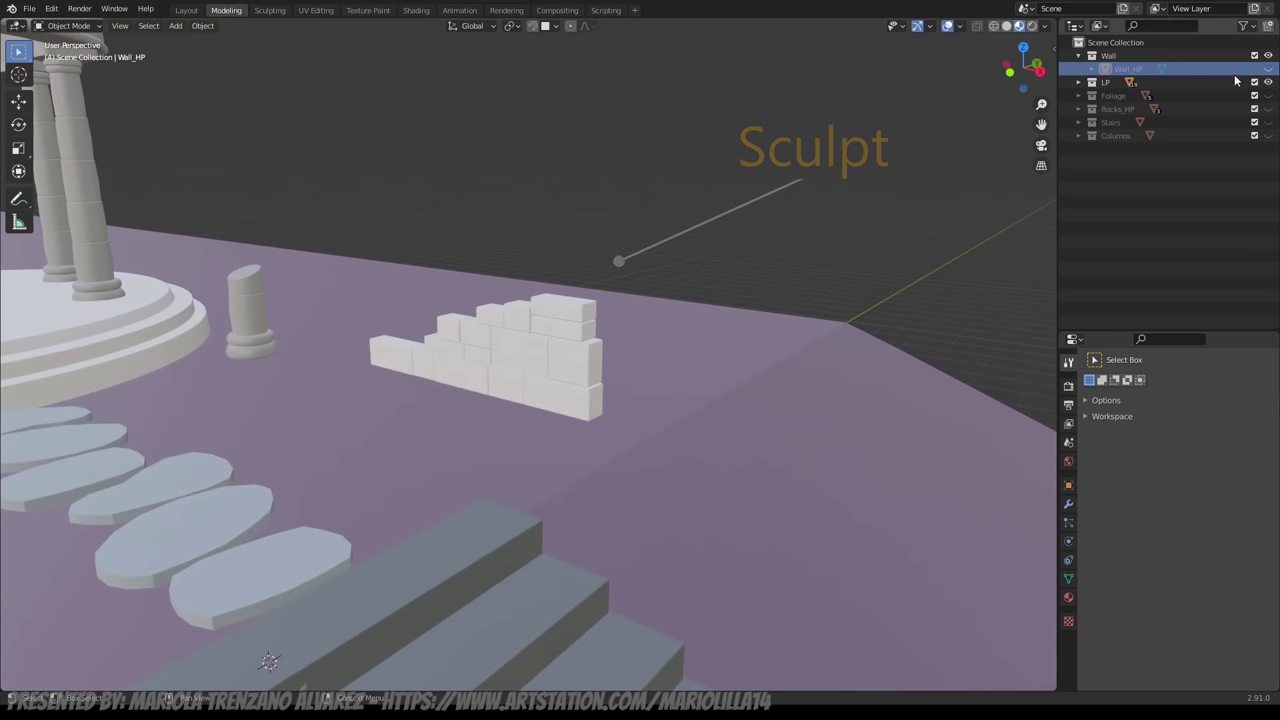
{"action": "left_click", "coordinate": [1268, 68]}
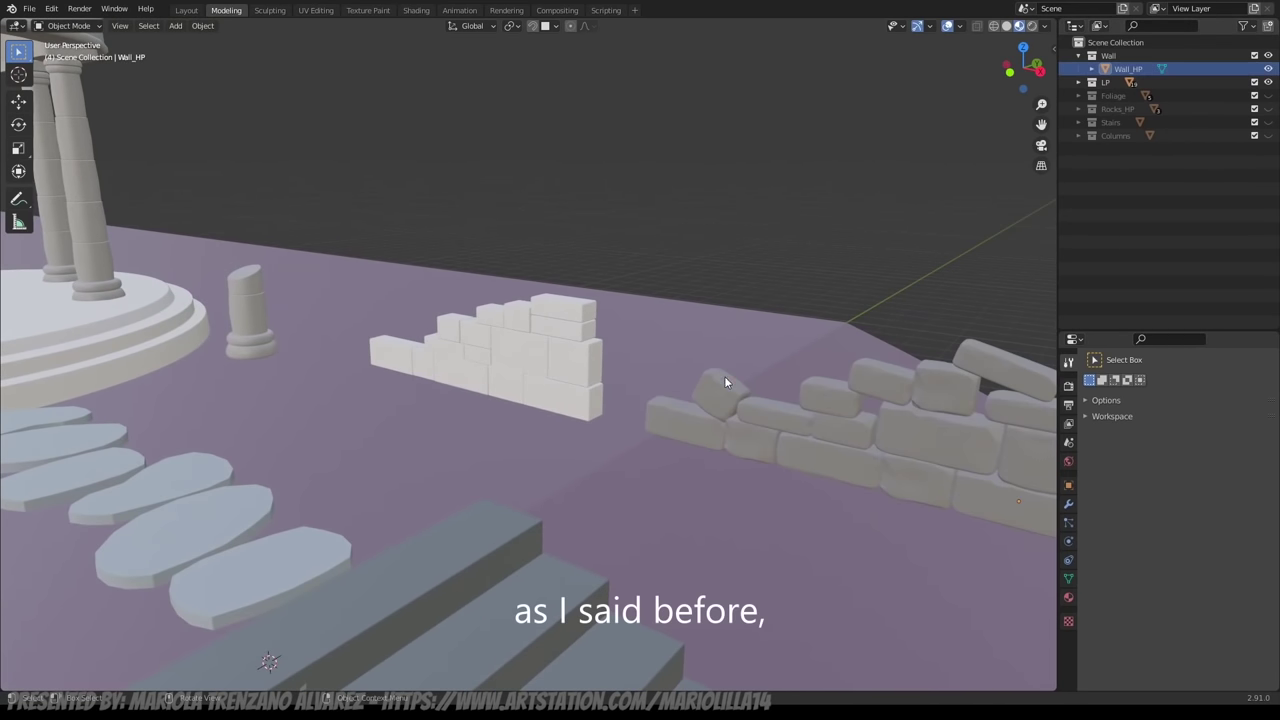
Inspect the sculpted wall from both ends and the front, checking the bricks' rounded corners, scratches and reuse
{"action": "middle_click_drag", "start_coordinate": [724, 376], "coordinate": [654, 300]}
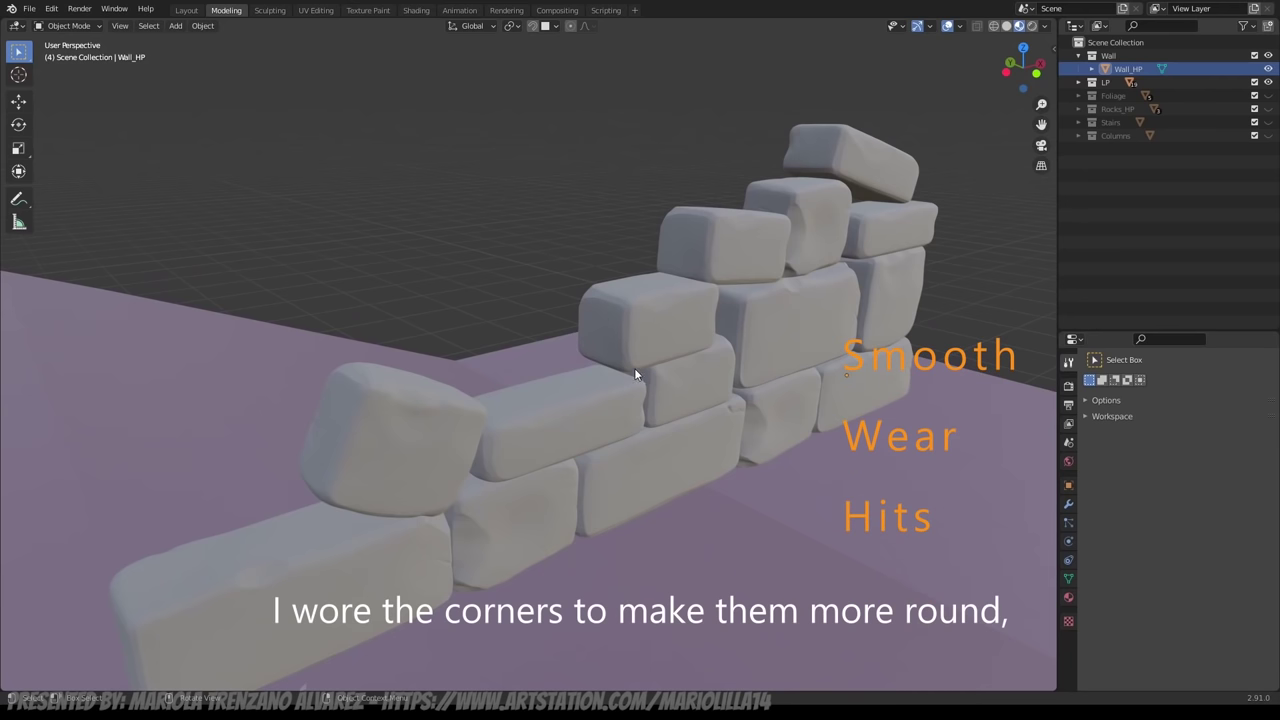
{"action": "middle_click_drag", "start_coordinate": [634, 374], "coordinate": [491, 253]}
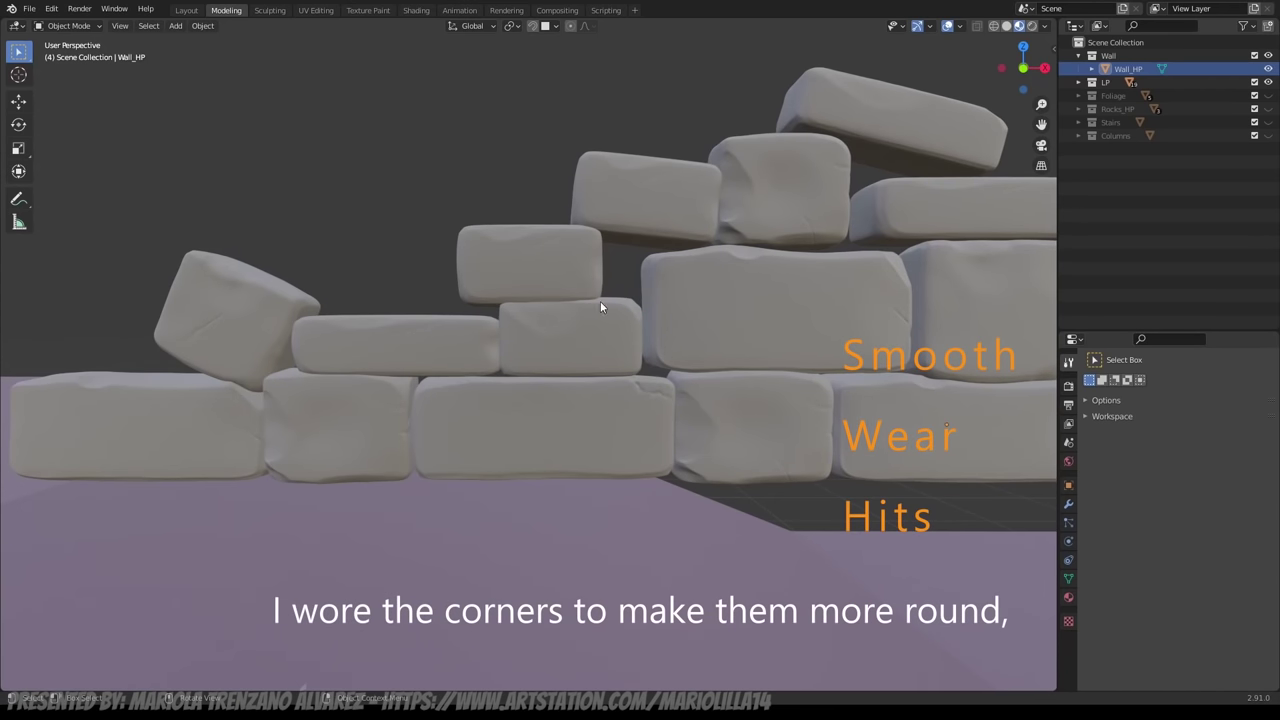
{"action": "middle_click_drag", "start_coordinate": [600, 306], "coordinate": [622, 334]}
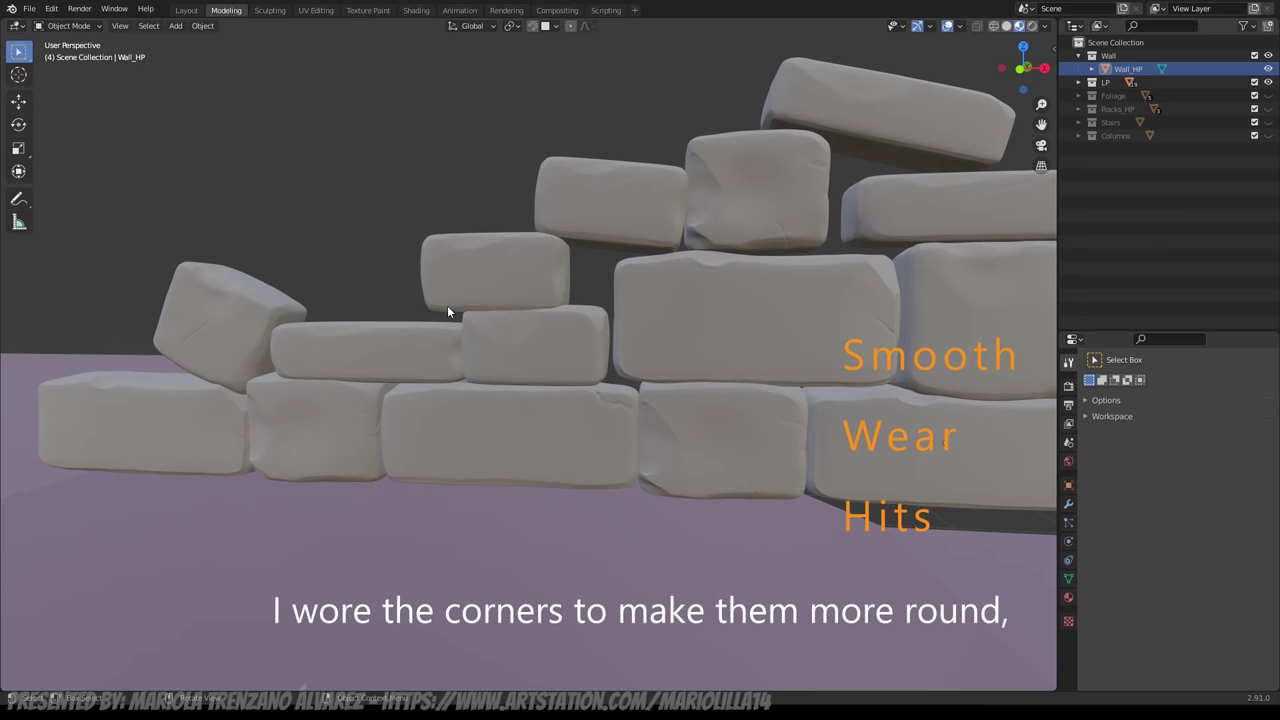
{"action": "middle_click_drag", "start_coordinate": [422, 262], "coordinate": [265, 283]}
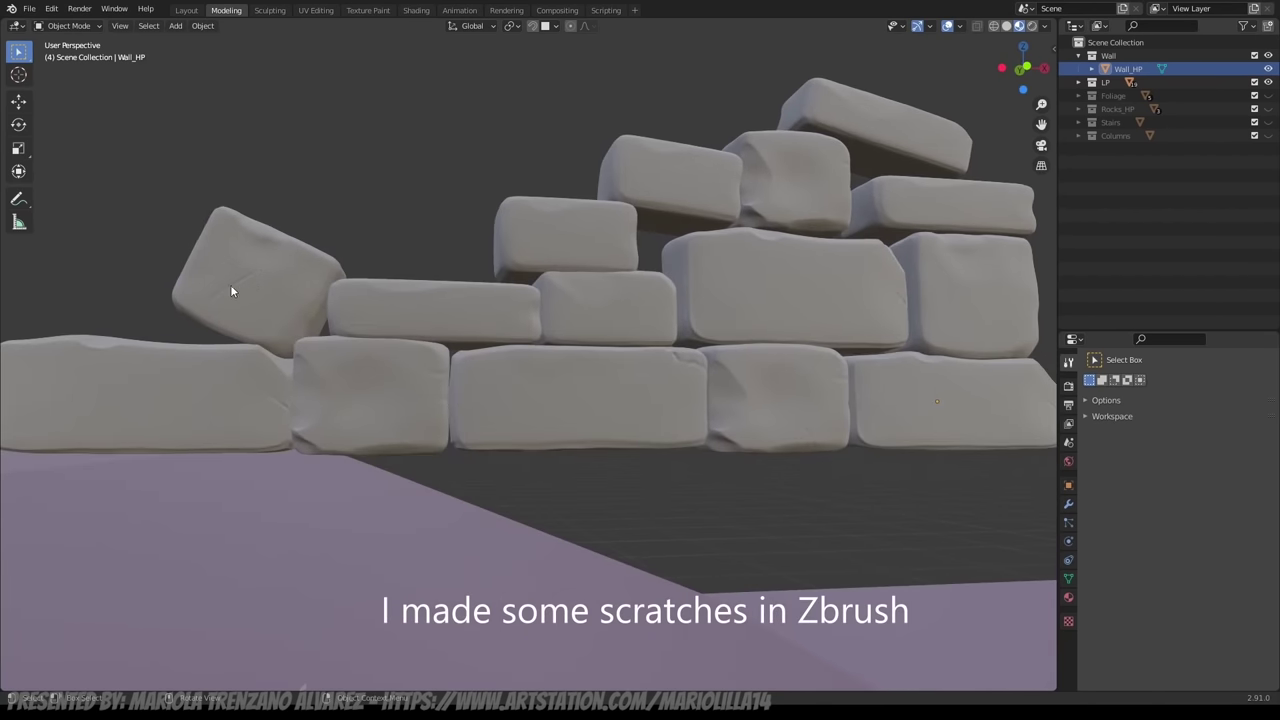
{"action": "middle_click_drag", "start_coordinate": [194, 358], "coordinate": [782, 316]}
{"action": "middle_click_drag", "start_coordinate": [538, 270], "coordinate": [602, 295]}
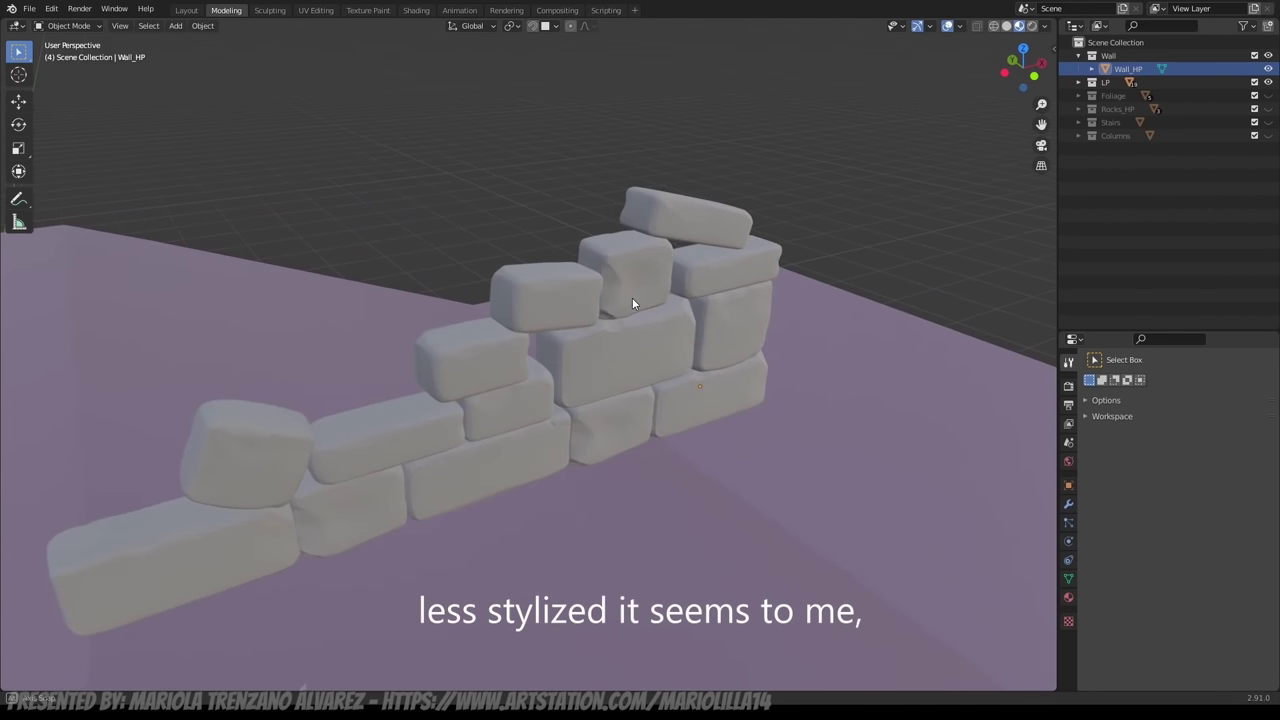
{"action": "middle_click_drag", "start_coordinate": [688, 331], "coordinate": [657, 338]}
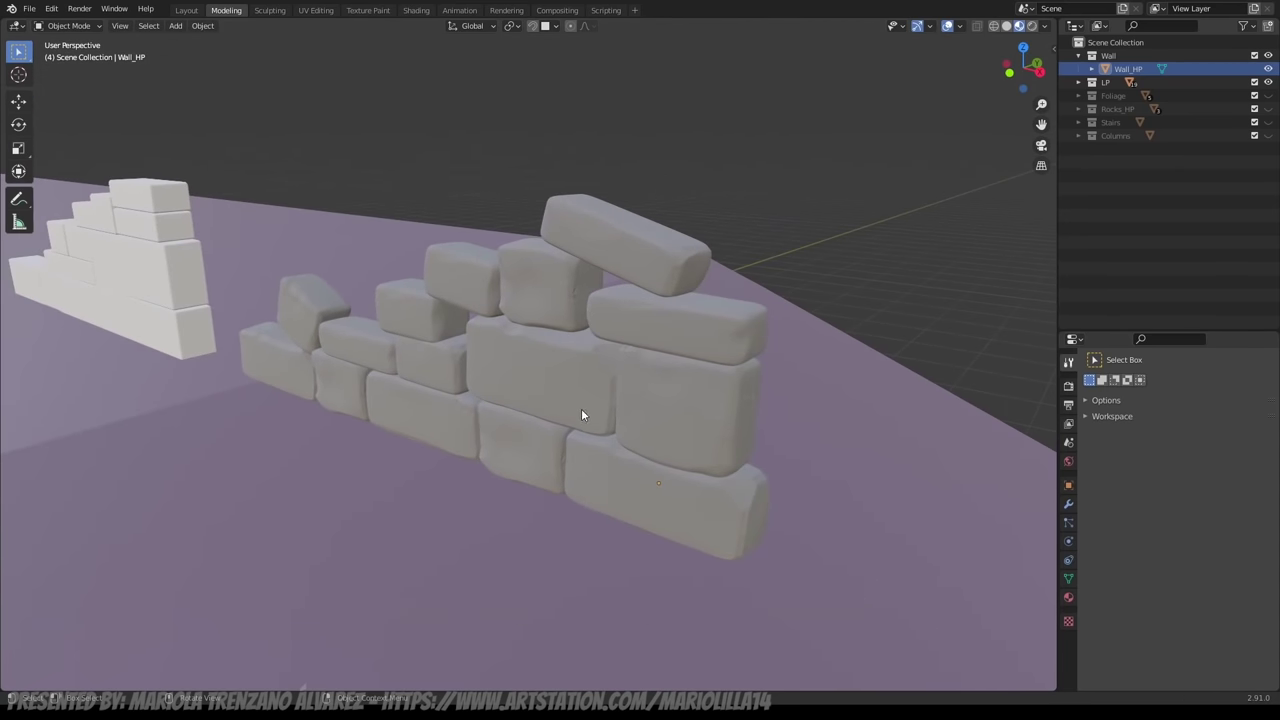
{"action": "middle_click_drag", "start_coordinate": [581, 408], "coordinate": [592, 319]}
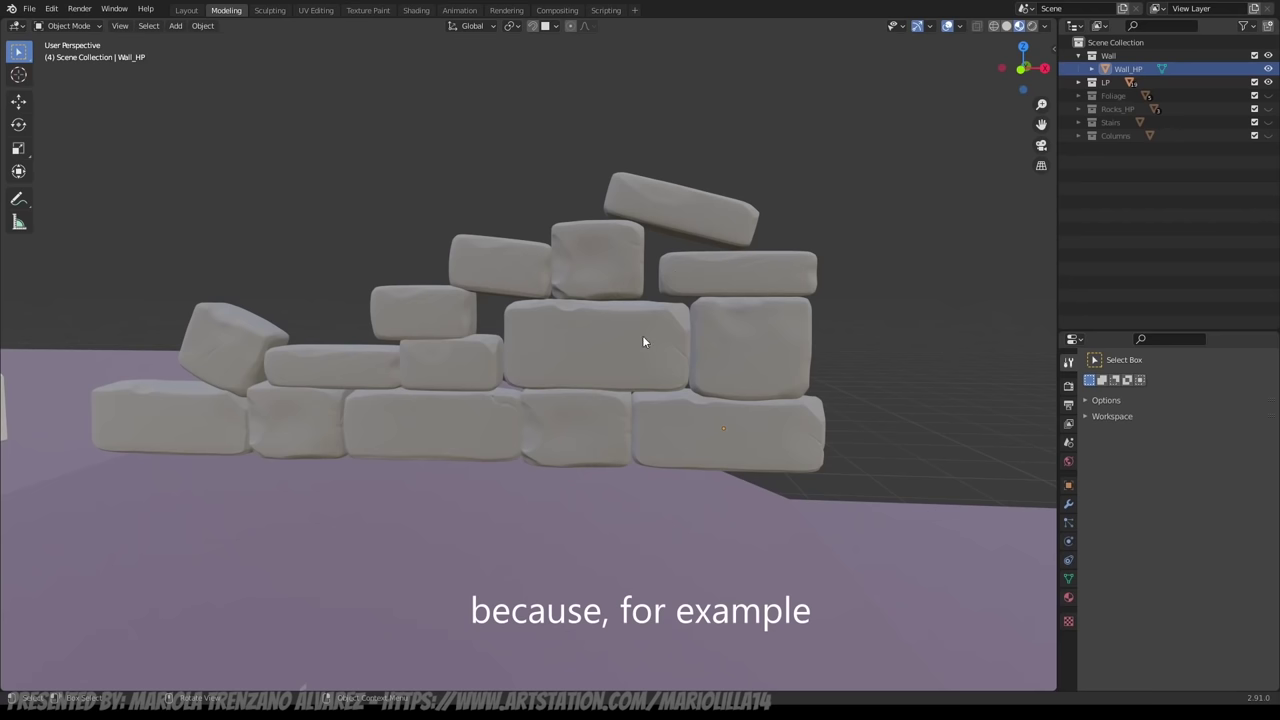
{"action": "scroll", "coordinate": [335, 326], "scroll_direction": "down", "scroll_amount": 1}
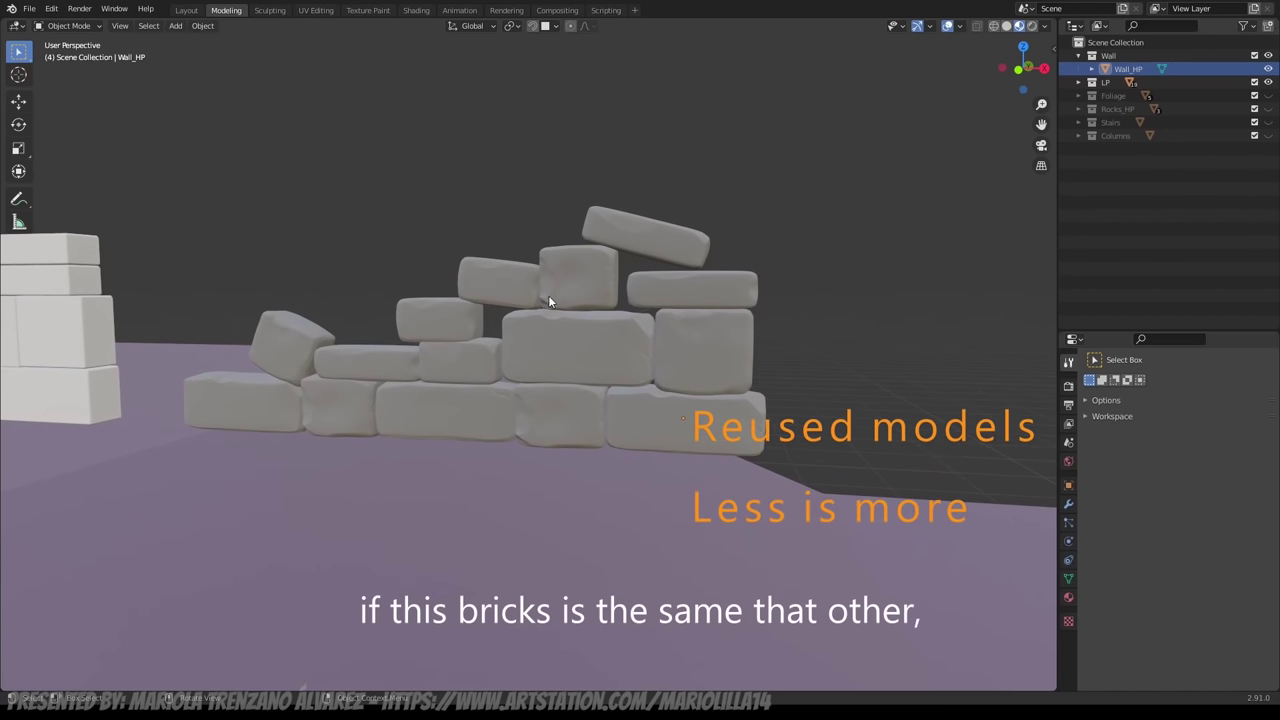
{"action": "scroll", "coordinate": [548, 300], "scroll_direction": "up", "scroll_amount": 3}
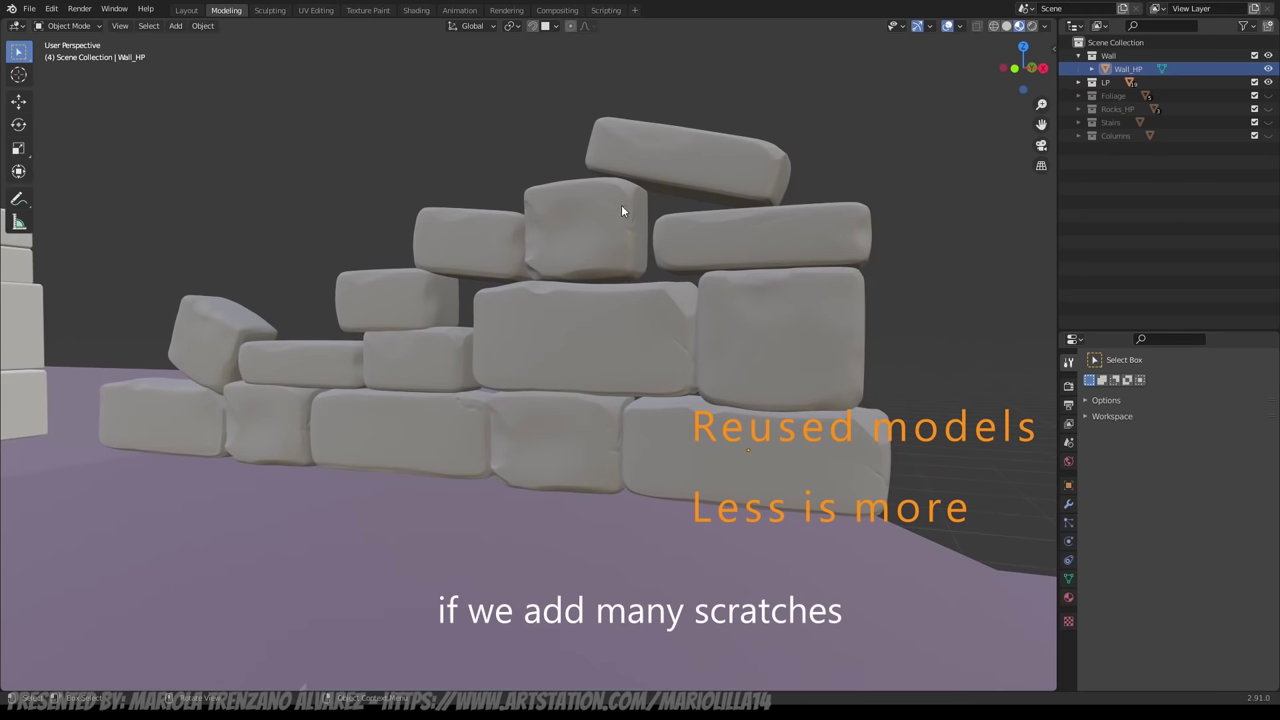
{"action": "middle_click_drag", "start_coordinate": [583, 313], "coordinate": [658, 357]}
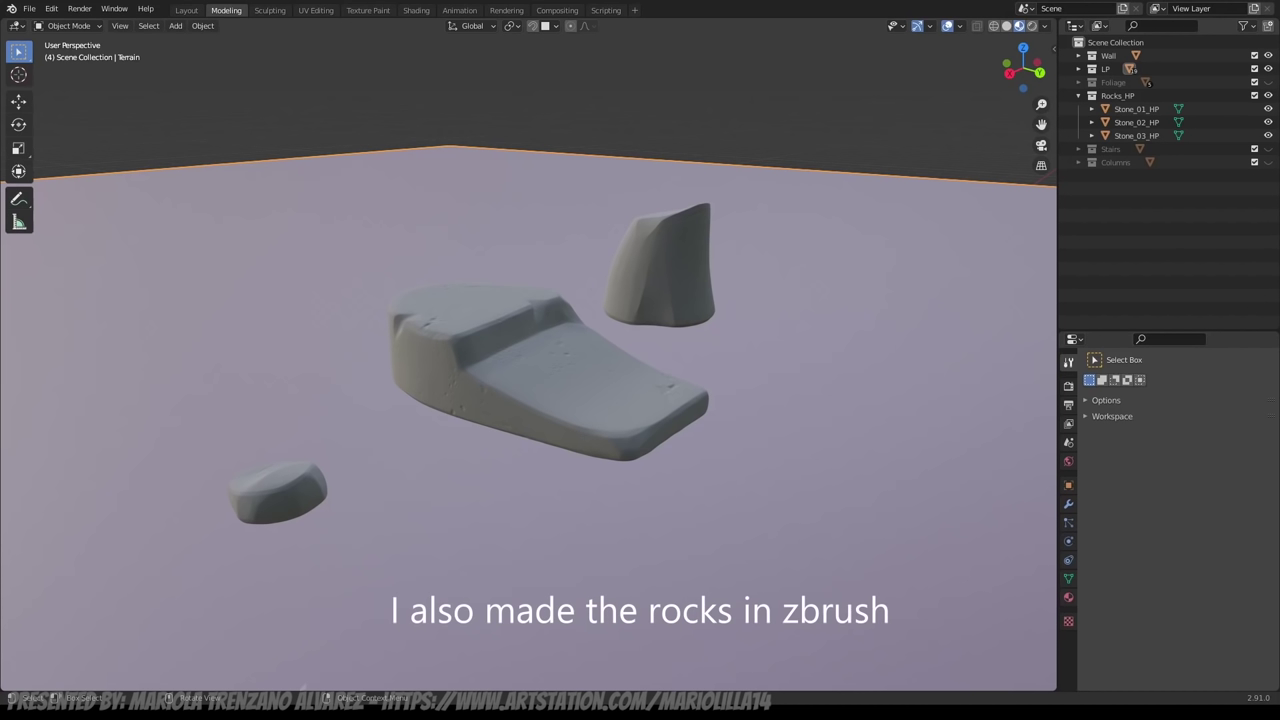
Examine the large stepped rock from all sides, focusing on its edge wear and surface chips
{"action": "middle_click_drag", "start_coordinate": [780, 430], "coordinate": [806, 426]}
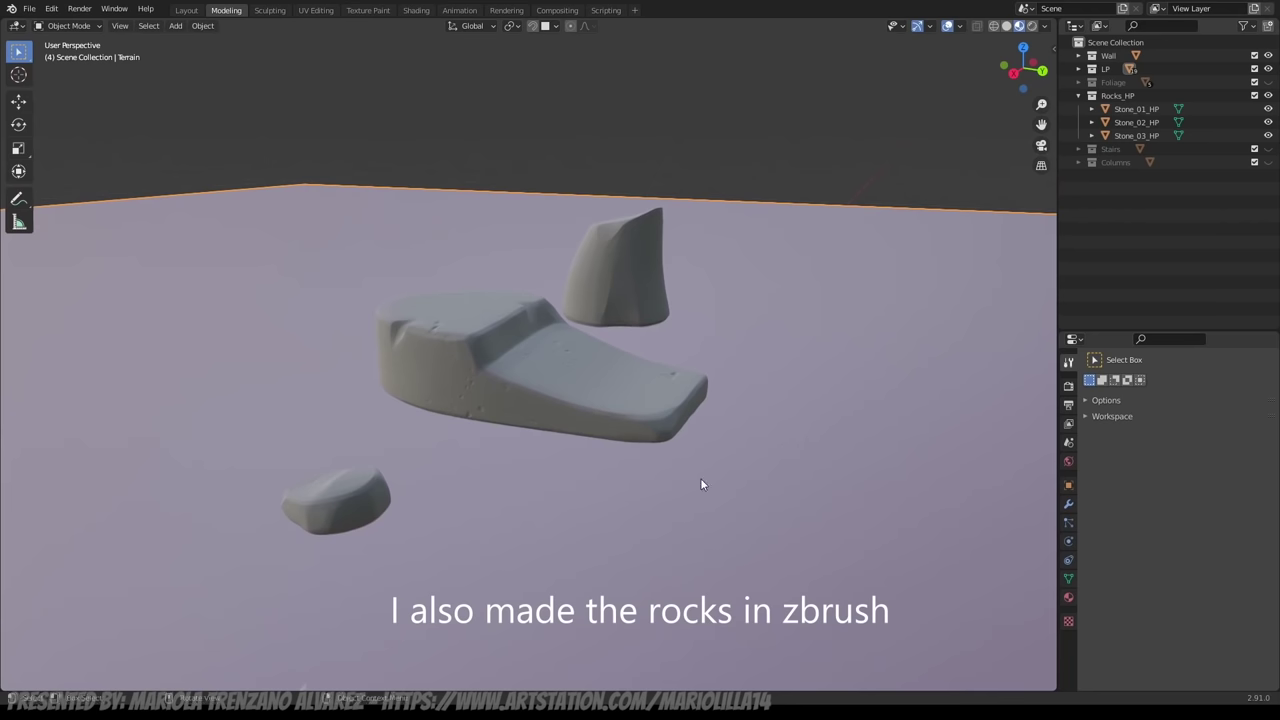
{"action": "middle_click_drag", "start_coordinate": [691, 486], "coordinate": [632, 495]}
{"action": "middle_click_drag", "start_coordinate": [464, 462], "coordinate": [514, 461]}
{"action": "middle_click_drag", "start_coordinate": [575, 503], "coordinate": [459, 308]}
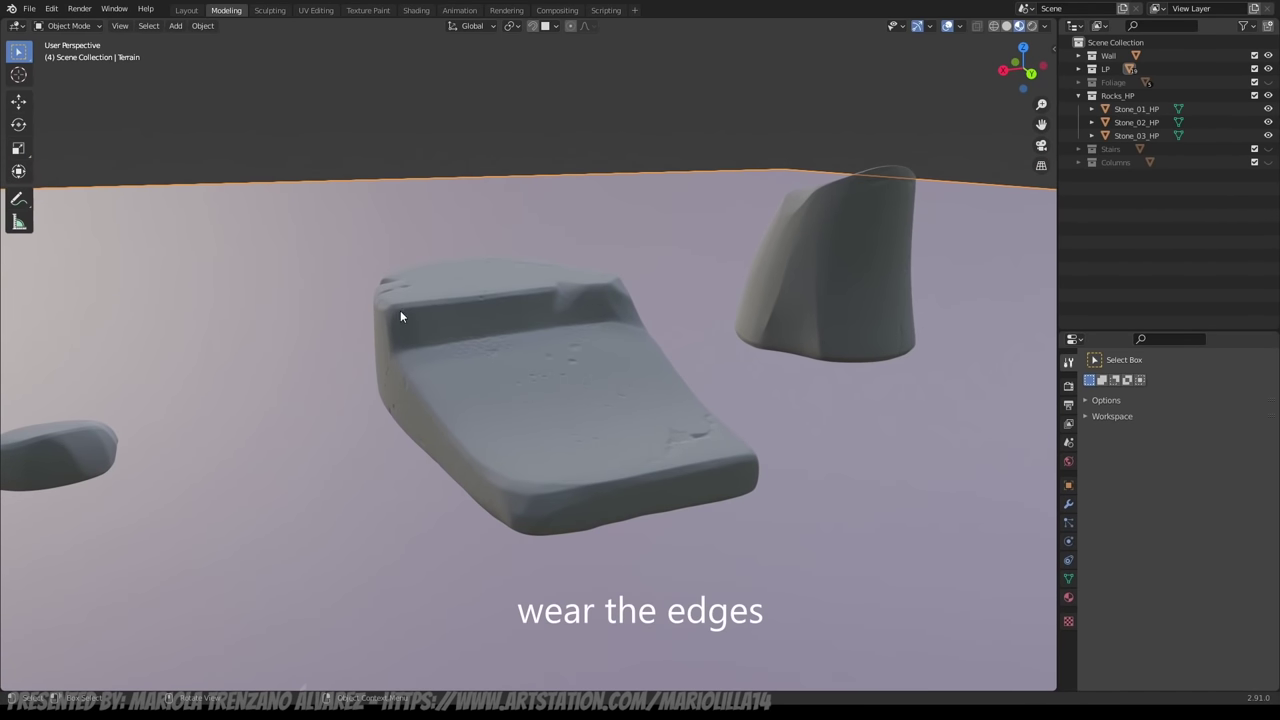
{"action": "scroll", "coordinate": [673, 501], "scroll_direction": "down", "scroll_amount": 2}
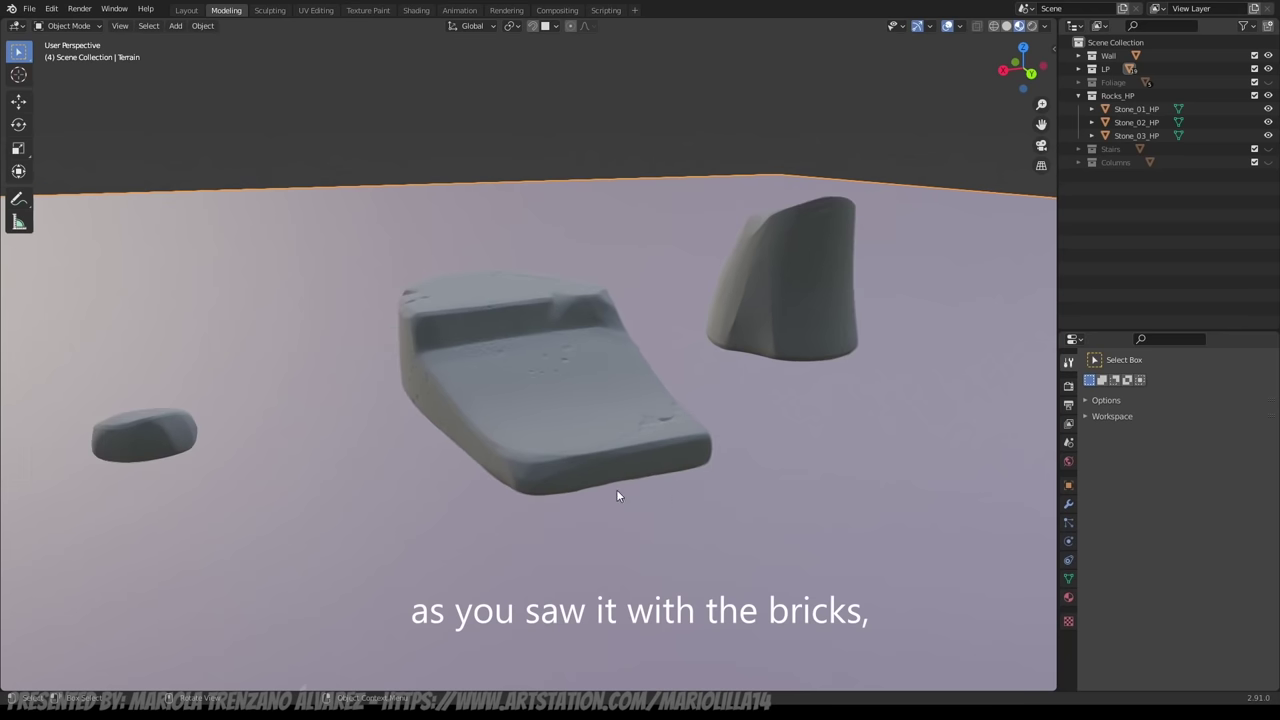
{"action": "middle_click_drag", "start_coordinate": [571, 494], "coordinate": [524, 357]}
{"action": "scroll", "coordinate": [510, 356], "scroll_direction": "up", "scroll_amount": 2}
{"action": "middle_click_drag", "start_coordinate": [350, 352], "coordinate": [561, 417]}
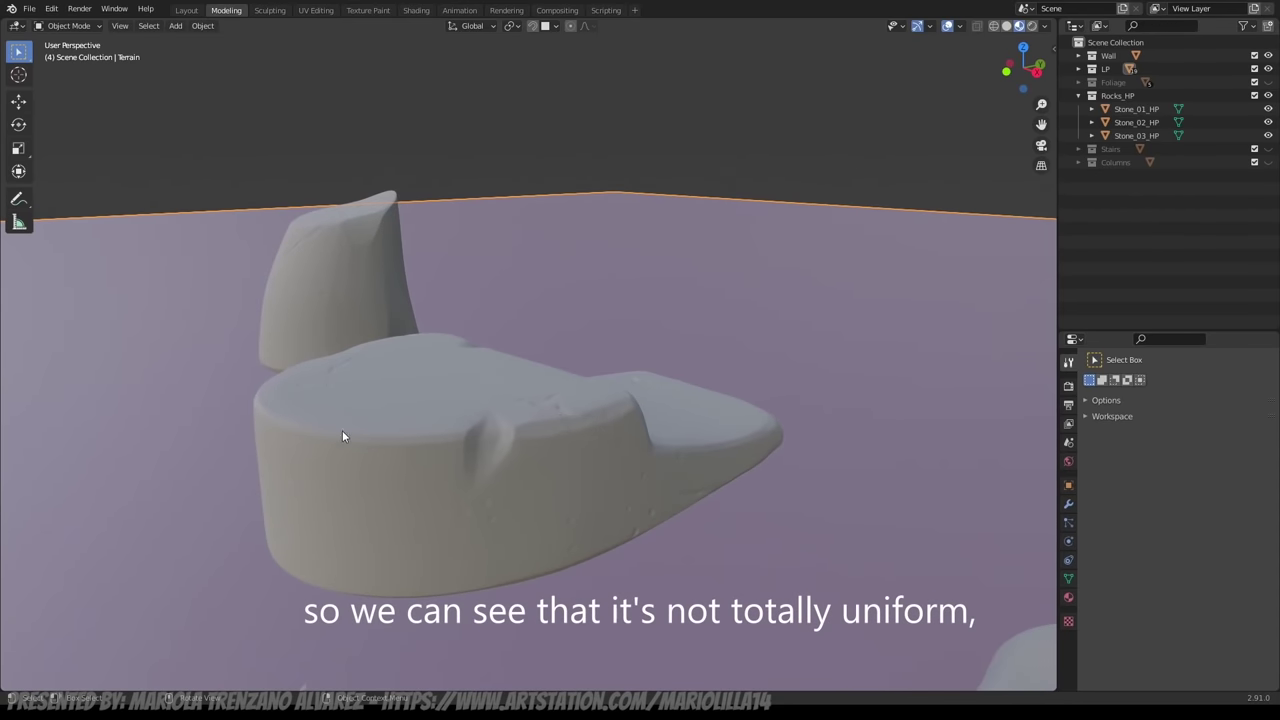
{"action": "middle_click_drag", "start_coordinate": [334, 436], "coordinate": [451, 440]}
{"action": "middle_click_drag", "start_coordinate": [528, 477], "coordinate": [540, 267]}
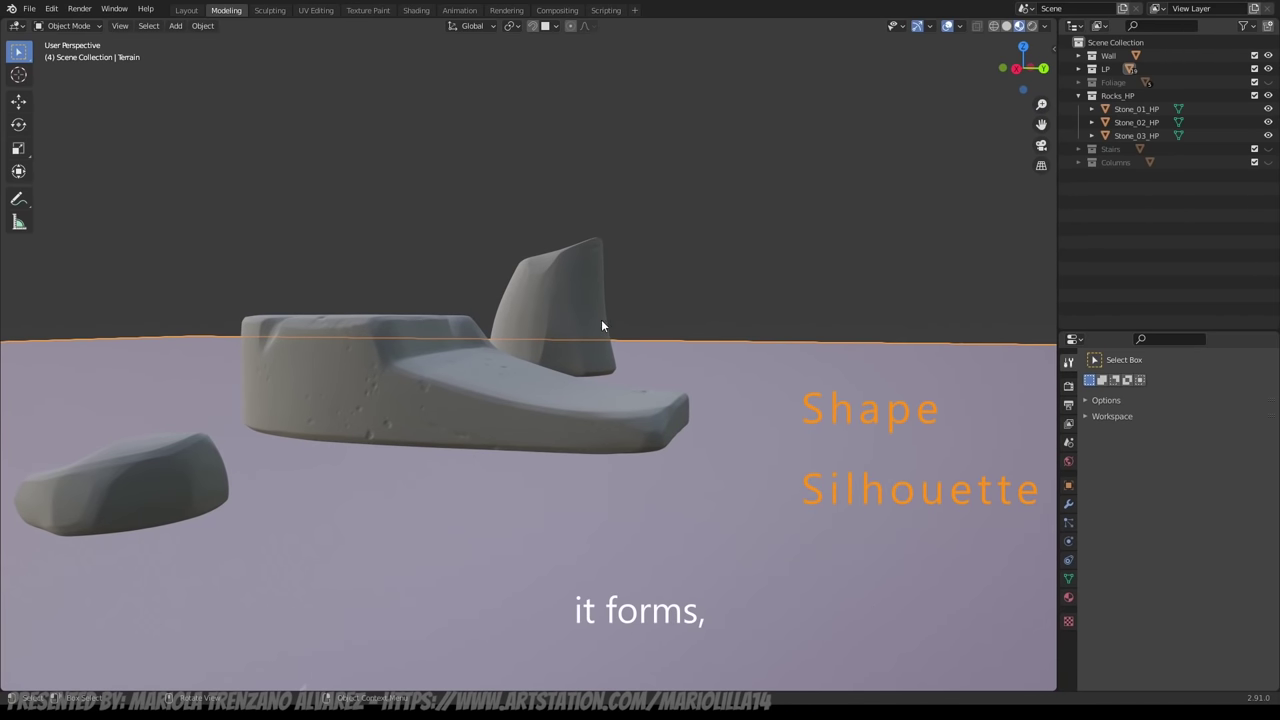
Inspect the shapes and silhouettes of the sculpted rocks, including the small rounded stone and the tall upright one
{"action": "middle_click_drag", "start_coordinate": [609, 387], "coordinate": [644, 436]}
{"action": "middle_click_drag", "start_coordinate": [753, 428], "coordinate": [616, 411]}
{"action": "scroll", "coordinate": [616, 411], "scroll_direction": "up", "scroll_amount": 4}
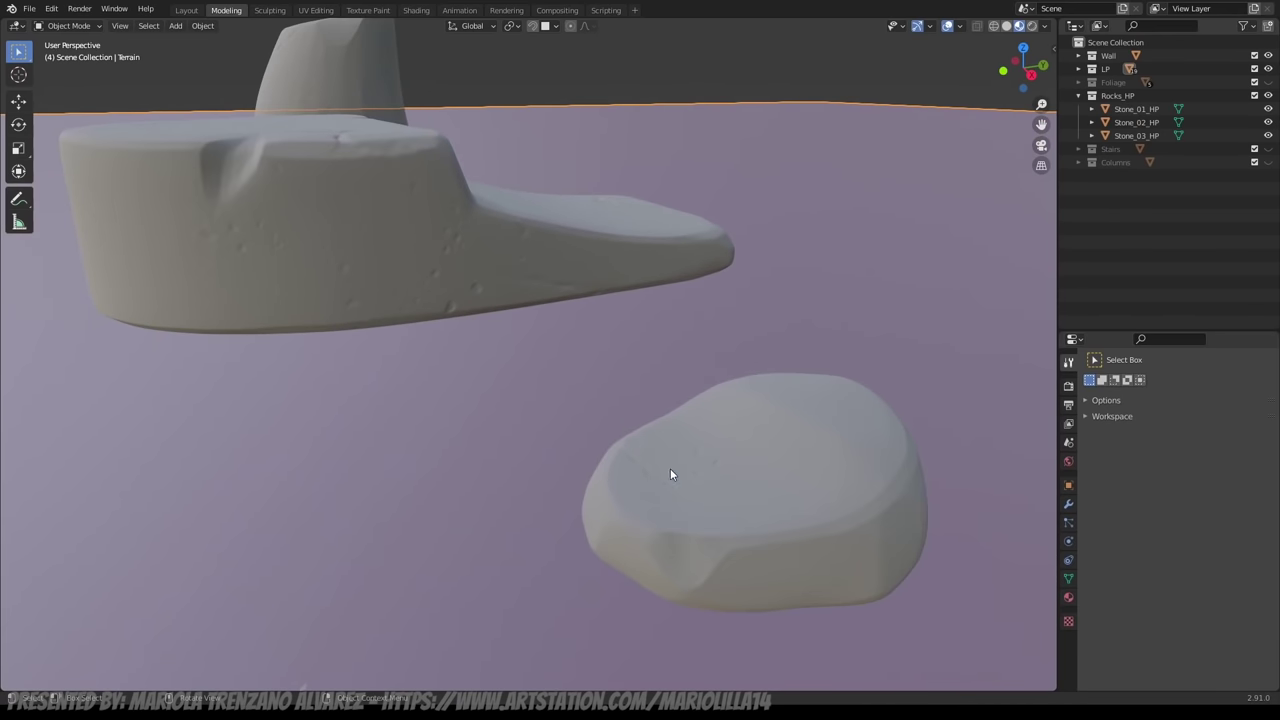
{"action": "middle_click_drag", "start_coordinate": [677, 473], "coordinate": [650, 473]}
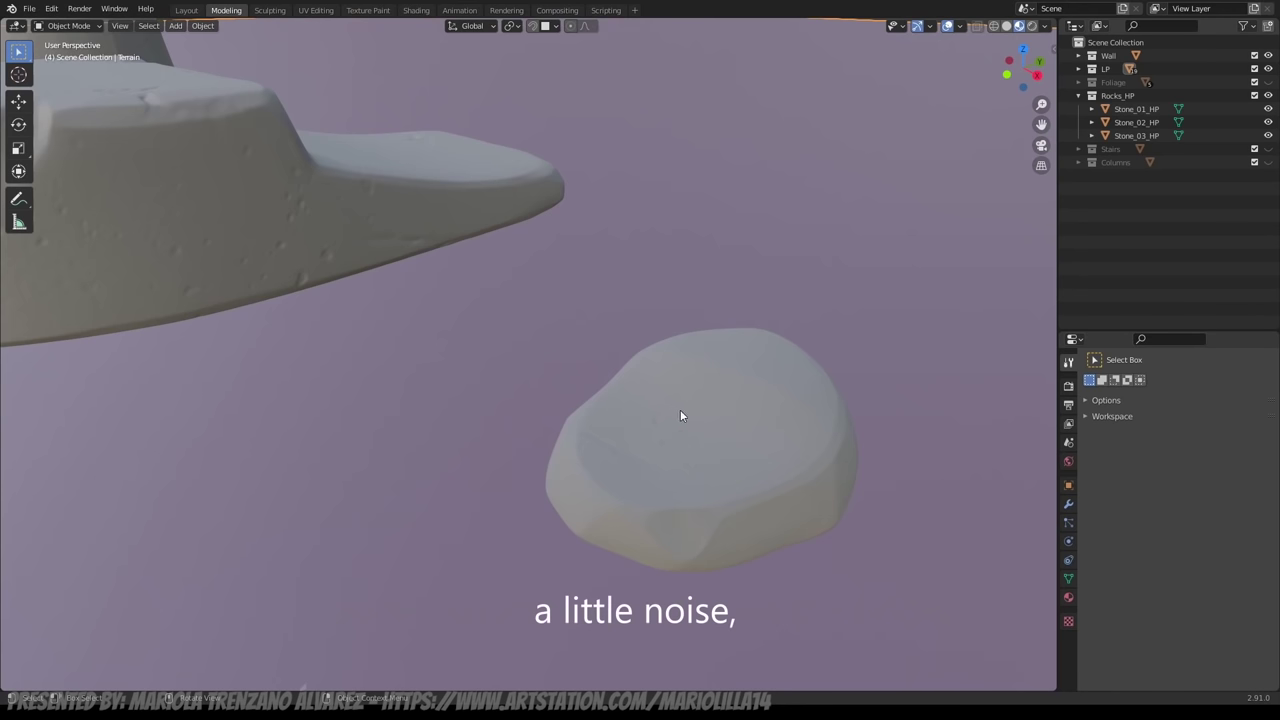
{"action": "middle_click_drag", "start_coordinate": [680, 417], "coordinate": [696, 417]}
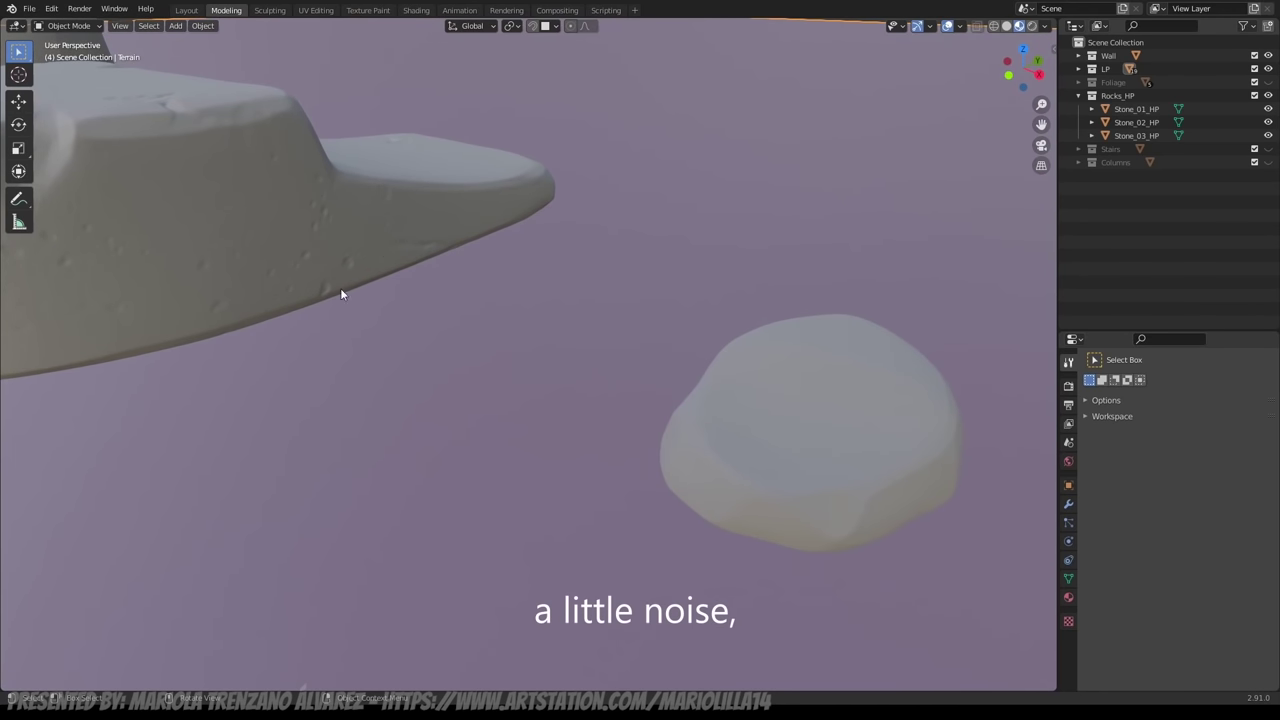
{"action": "middle_click_drag", "start_coordinate": [340, 293], "coordinate": [566, 364]}
{"action": "scroll", "coordinate": [566, 364], "scroll_direction": "up", "scroll_amount": 3}
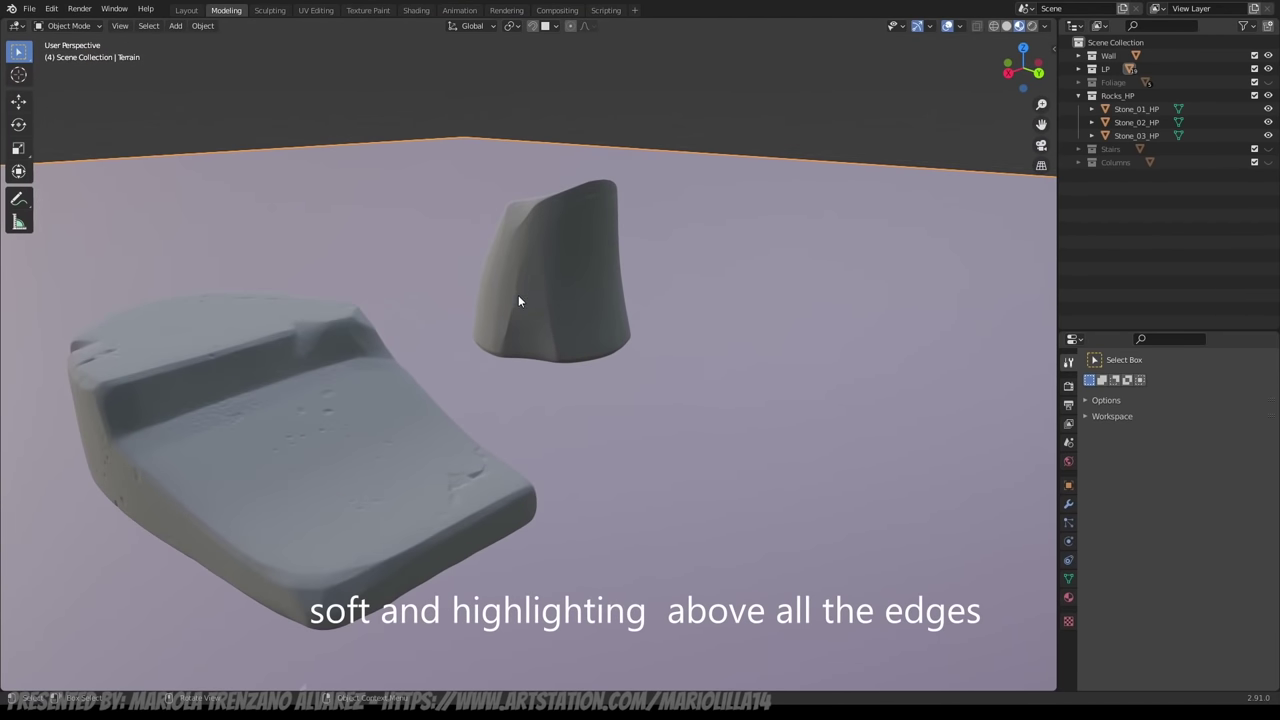
{"action": "middle_click_drag", "start_coordinate": [503, 357], "coordinate": [543, 401]}
{"action": "middle_click_drag", "start_coordinate": [437, 403], "coordinate": [469, 329]}
{"action": "middle_click_drag", "start_coordinate": [610, 418], "coordinate": [856, 483]}
{"action": "middle_click_drag", "start_coordinate": [580, 418], "coordinate": [839, 406]}
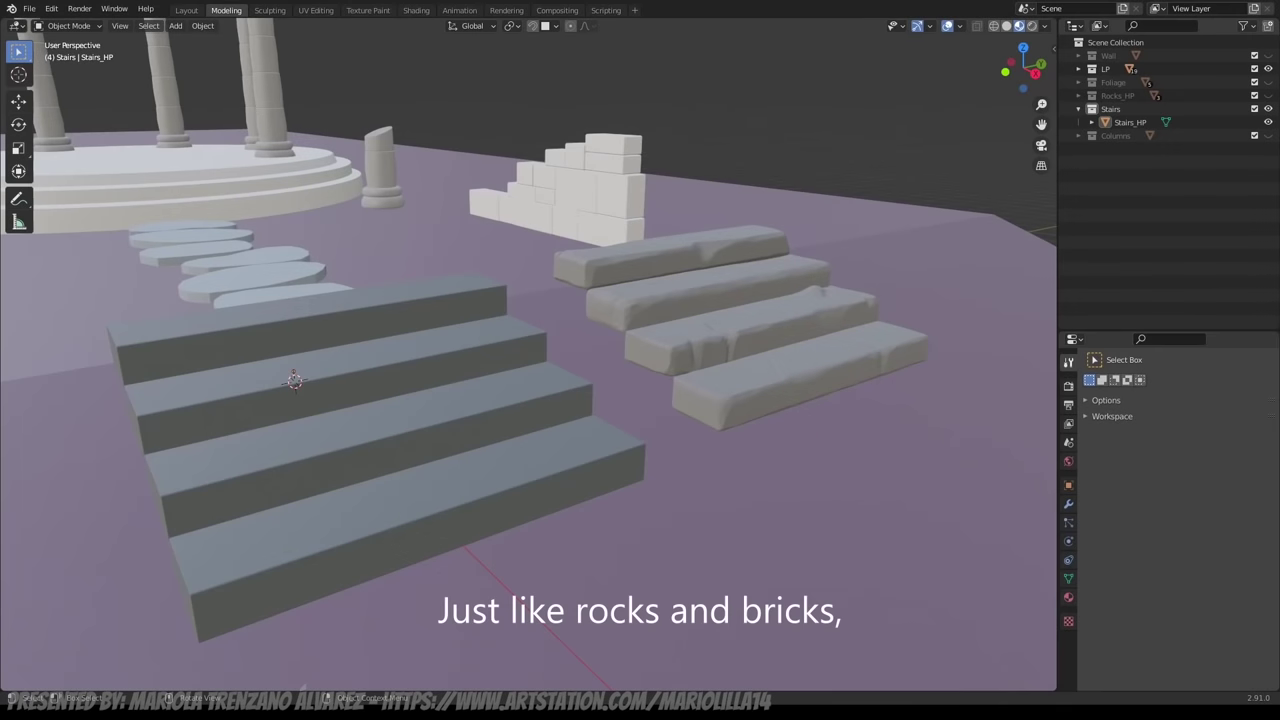
Compare the flat blockout stairs with the sculpted high-poly stairs from several angles
{"action": "middle_click_drag", "start_coordinate": [622, 342], "coordinate": [534, 318]}
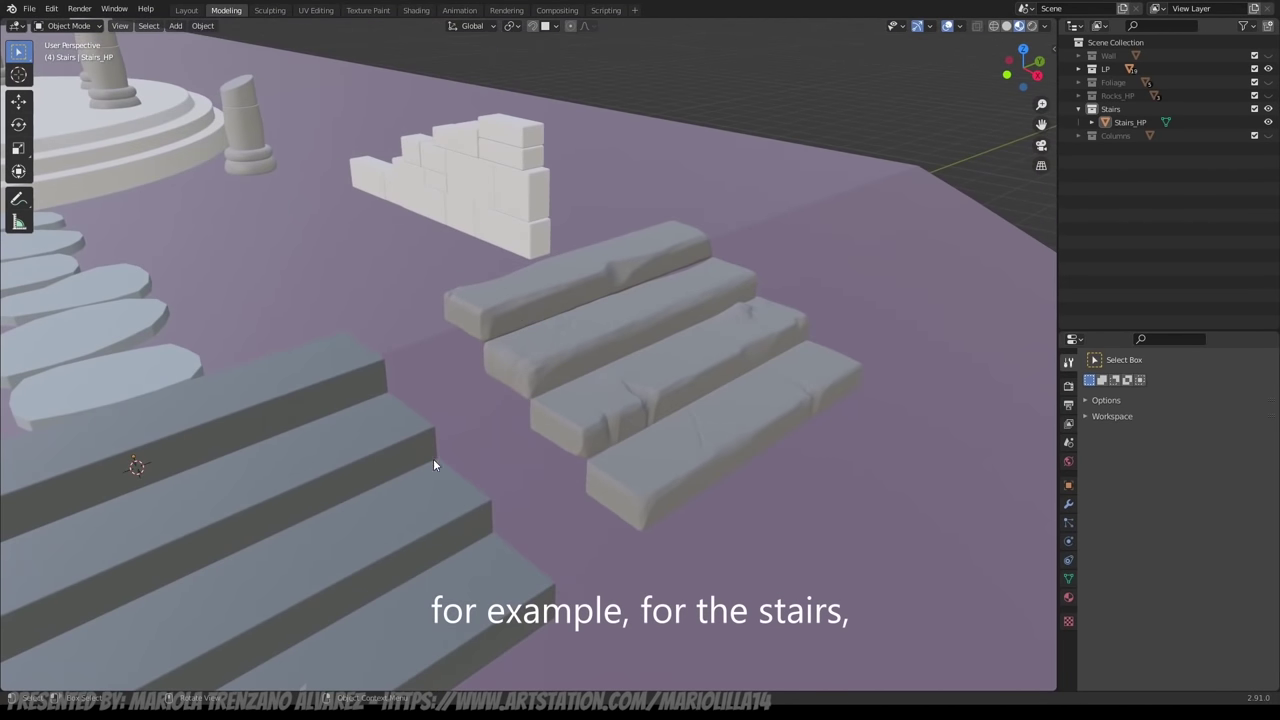
{"action": "scroll", "coordinate": [433, 460], "scroll_direction": "down", "scroll_amount": 3}
{"action": "middle_click_drag", "start_coordinate": [463, 466], "coordinate": [540, 417]}
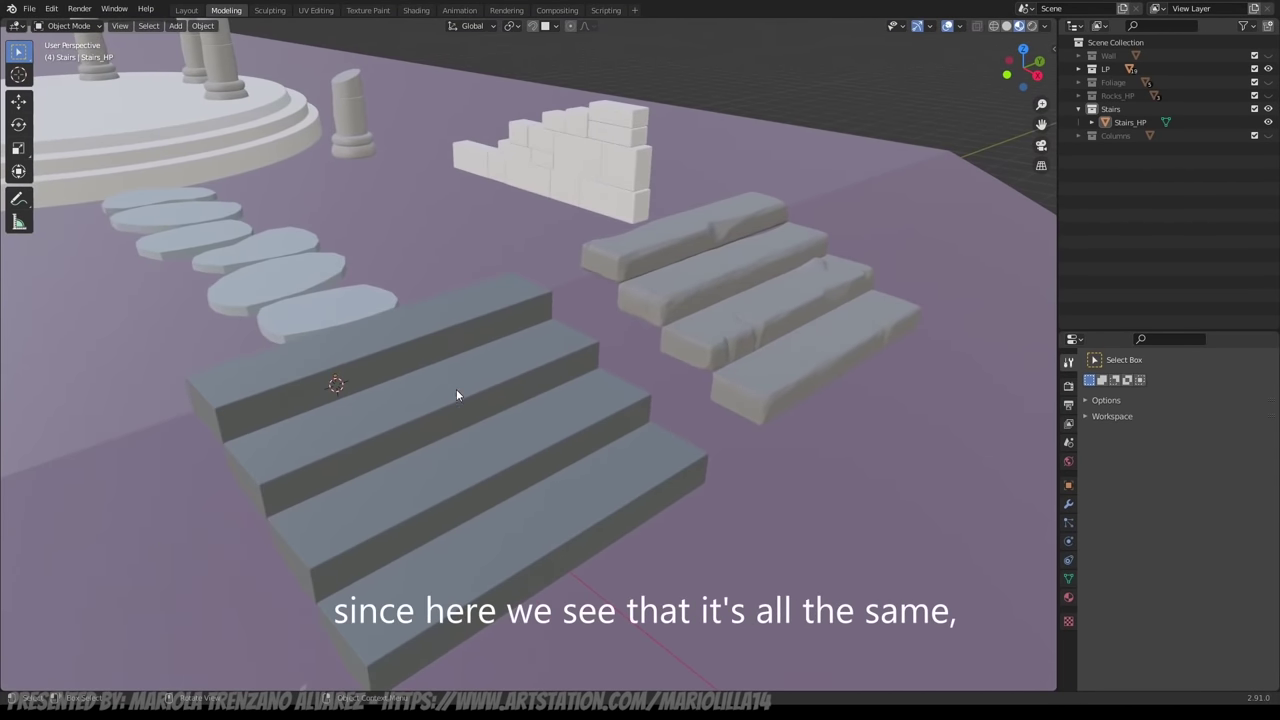
{"action": "middle_click_drag", "start_coordinate": [336, 541], "coordinate": [380, 529]}
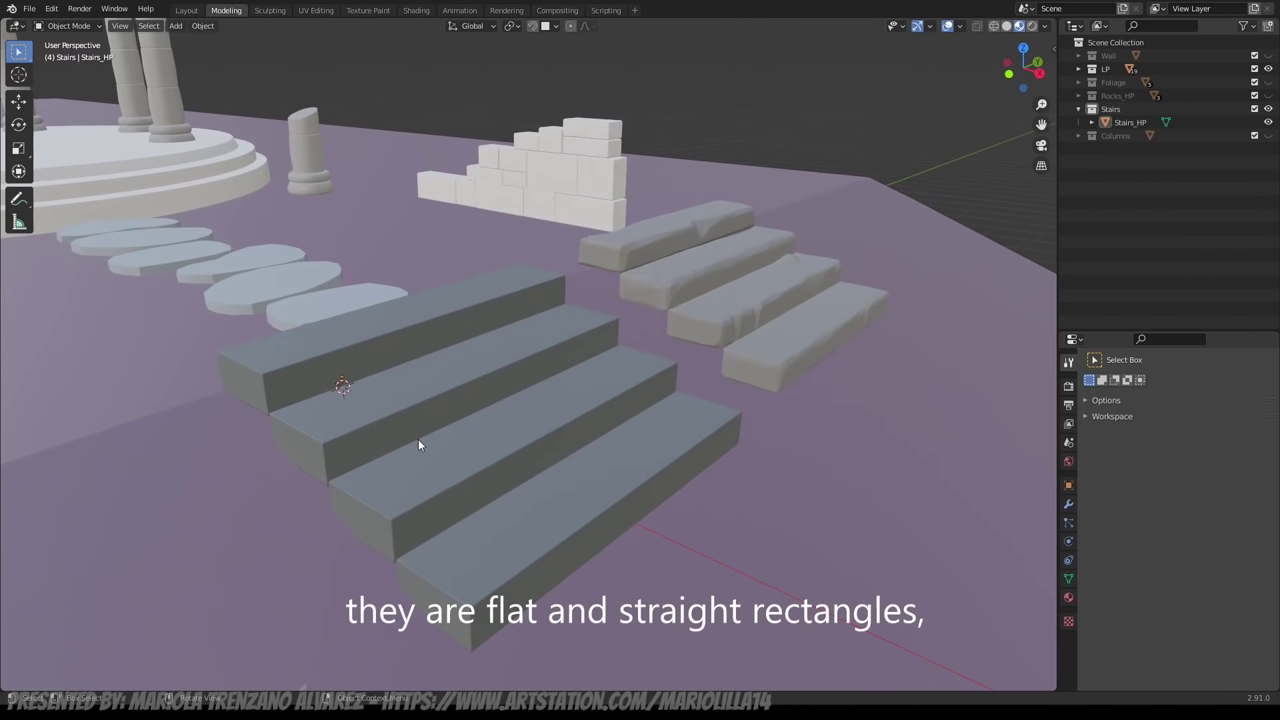
{"action": "middle_click_drag", "start_coordinate": [590, 438], "coordinate": [446, 466]}
{"action": "scroll", "coordinate": [496, 424], "scroll_direction": "up", "scroll_amount": 2}
{"action": "mouse_move", "coordinate": [496, 424]}
{"action": "middle_mouse_down"}
{"action": "mouse_move", "coordinate": [521, 425]}
{"action": "mouse_move", "coordinate": [531, 403]}
{"action": "middle_mouse_up"}
Examine the sculpted steps up close, focusing on the worn edges, cracks and hollows that shape the silhouette
{"action": "scroll", "coordinate": [531, 403], "scroll_direction": "up", "scroll_amount": 4}
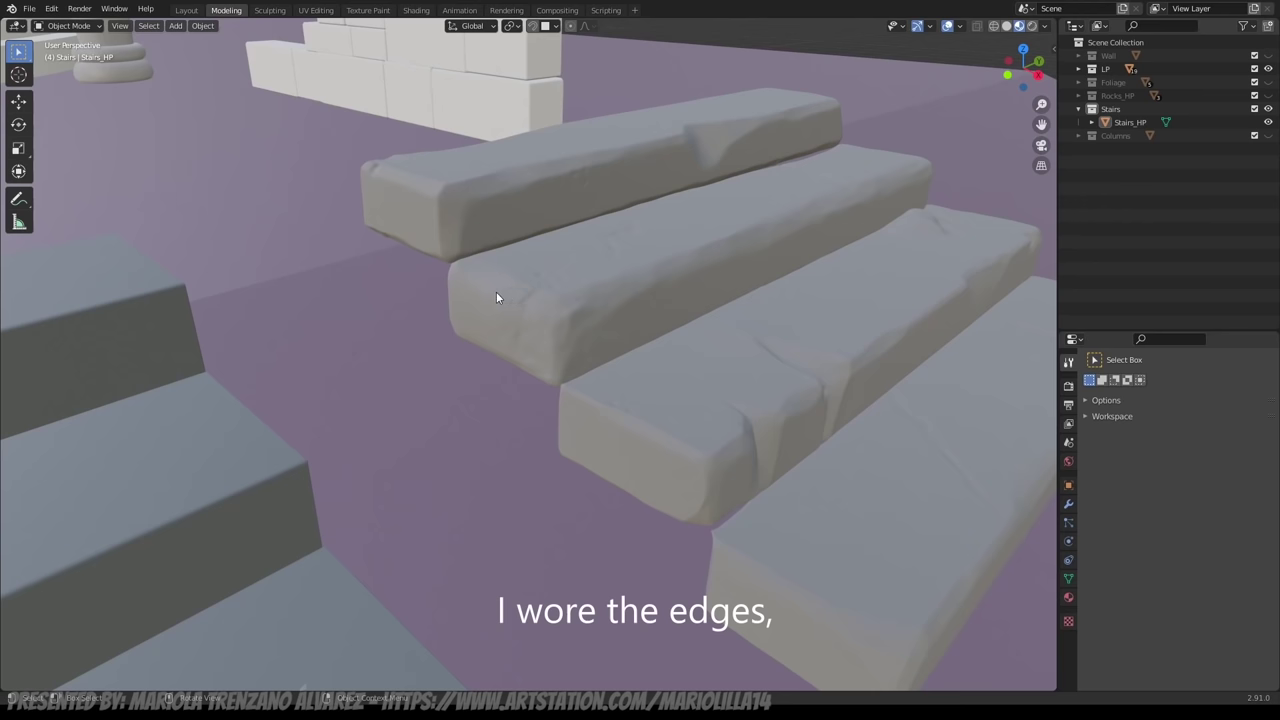
{"action": "middle_click_drag", "start_coordinate": [620, 441], "coordinate": [569, 448]}
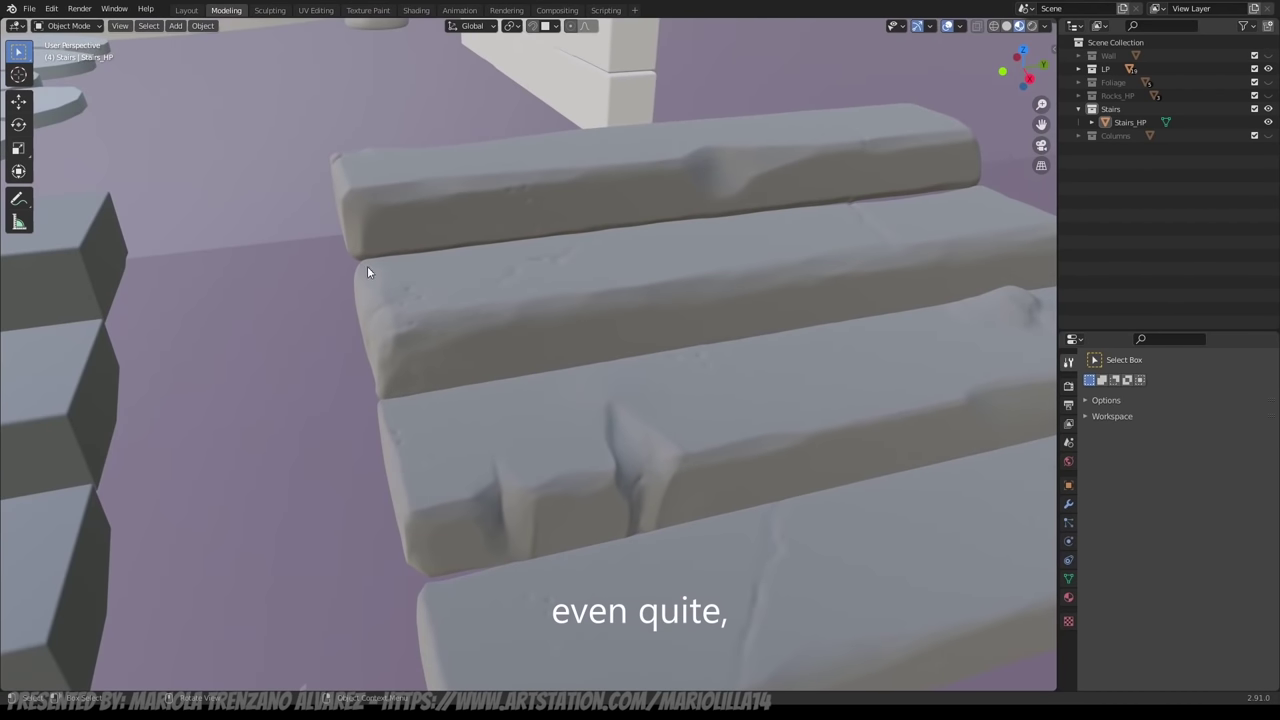
{"action": "mouse_move", "coordinate": [478, 407]}
{"action": "middle_mouse_down"}
{"action": "mouse_move", "coordinate": [538, 412]}
{"action": "mouse_move", "coordinate": [482, 262]}
{"action": "middle_mouse_up"}
{"action": "middle_click_drag", "start_coordinate": [762, 497], "coordinate": [714, 490]}
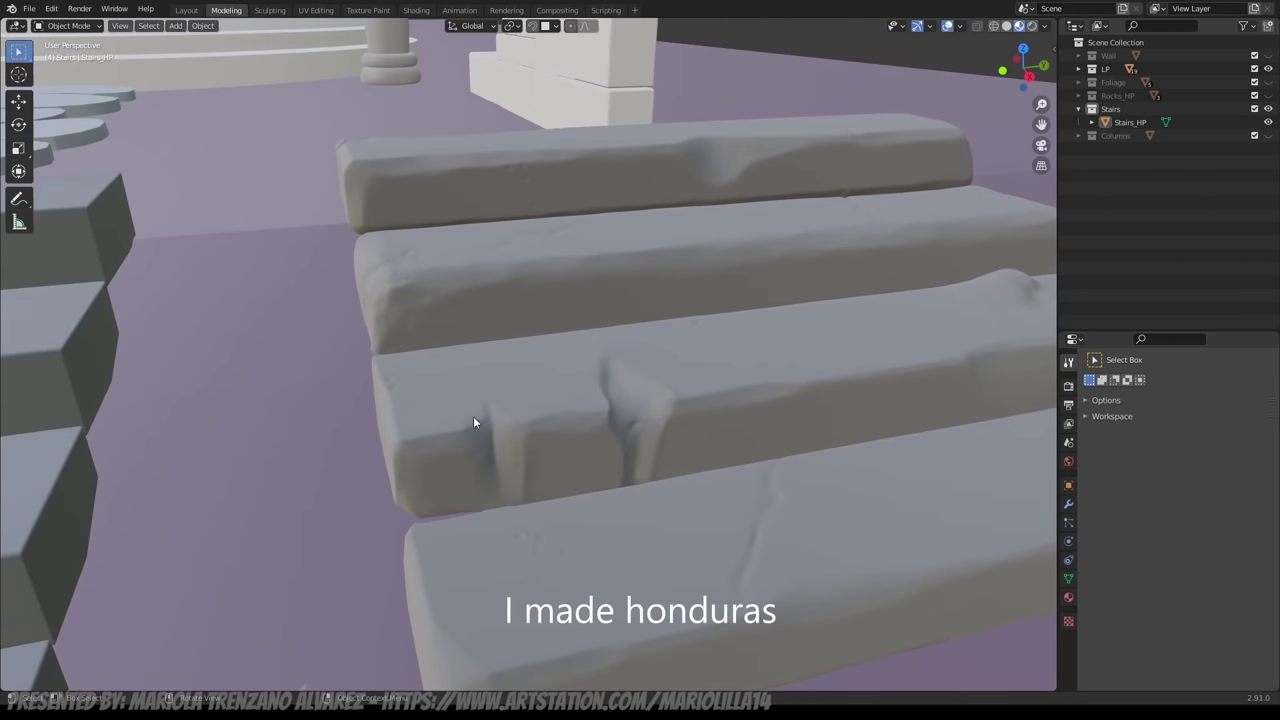
{"action": "middle_click_drag", "start_coordinate": [630, 551], "coordinate": [556, 541]}
{"action": "scroll", "coordinate": [478, 488], "scroll_direction": "down", "scroll_amount": 4}
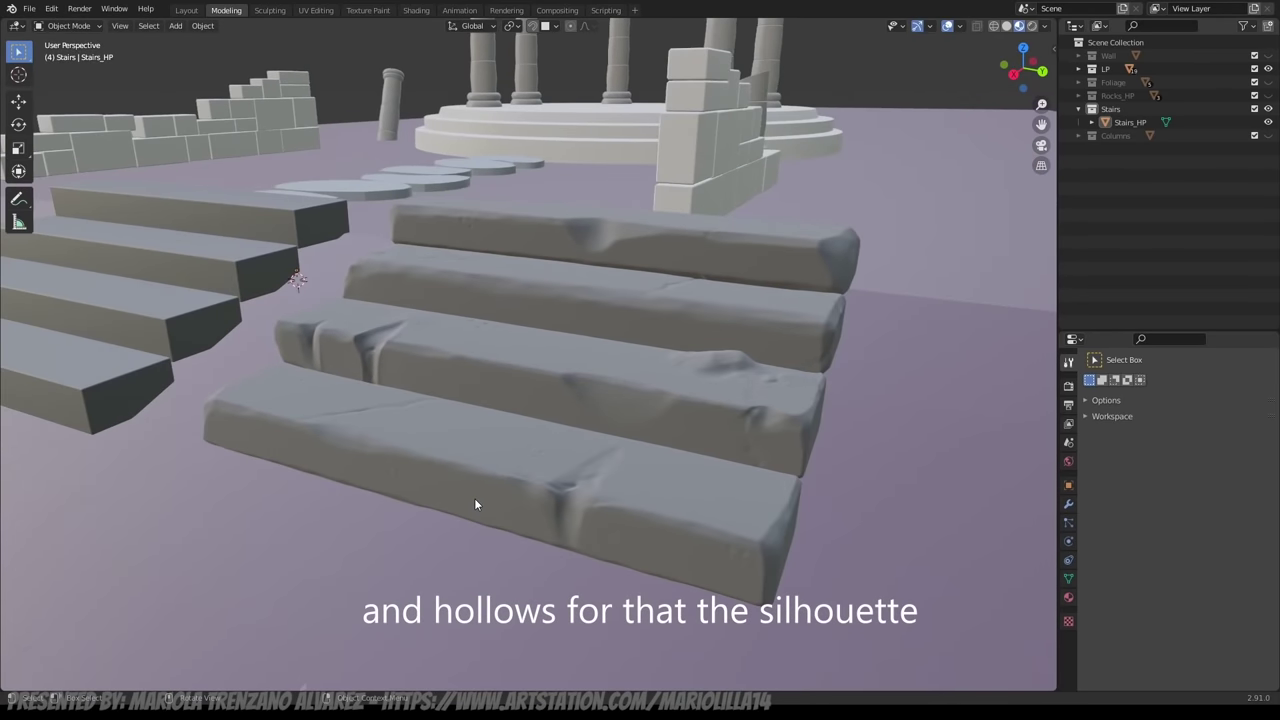
Review the whole sculpted staircase beside the blockout version, checking the variation between individual steps
{"action": "middle_click_drag", "start_coordinate": [474, 498], "coordinate": [584, 500]}
{"action": "scroll", "coordinate": [611, 512], "scroll_direction": "down", "scroll_amount": 3}
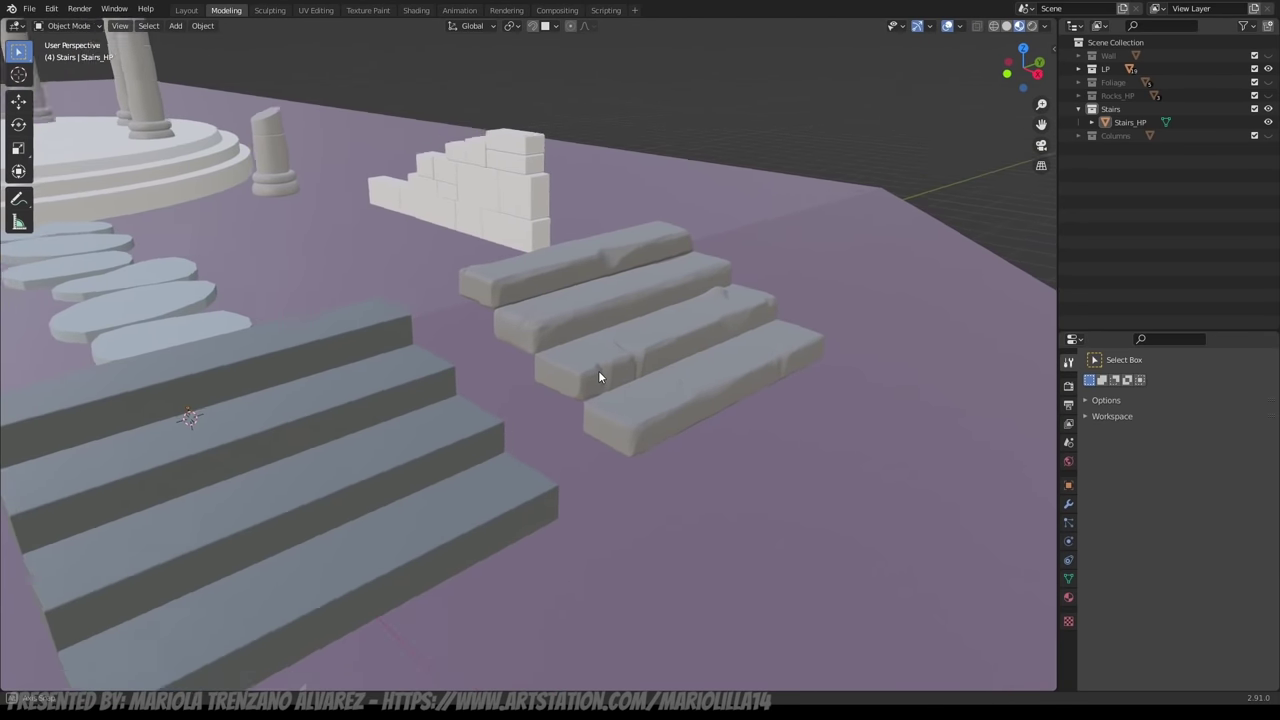
{"action": "middle_click_drag", "start_coordinate": [600, 374], "coordinate": [617, 492]}
{"action": "middle_click_drag", "start_coordinate": [620, 426], "coordinate": [326, 333]}
{"action": "middle_click_drag", "start_coordinate": [638, 345], "coordinate": [611, 504]}
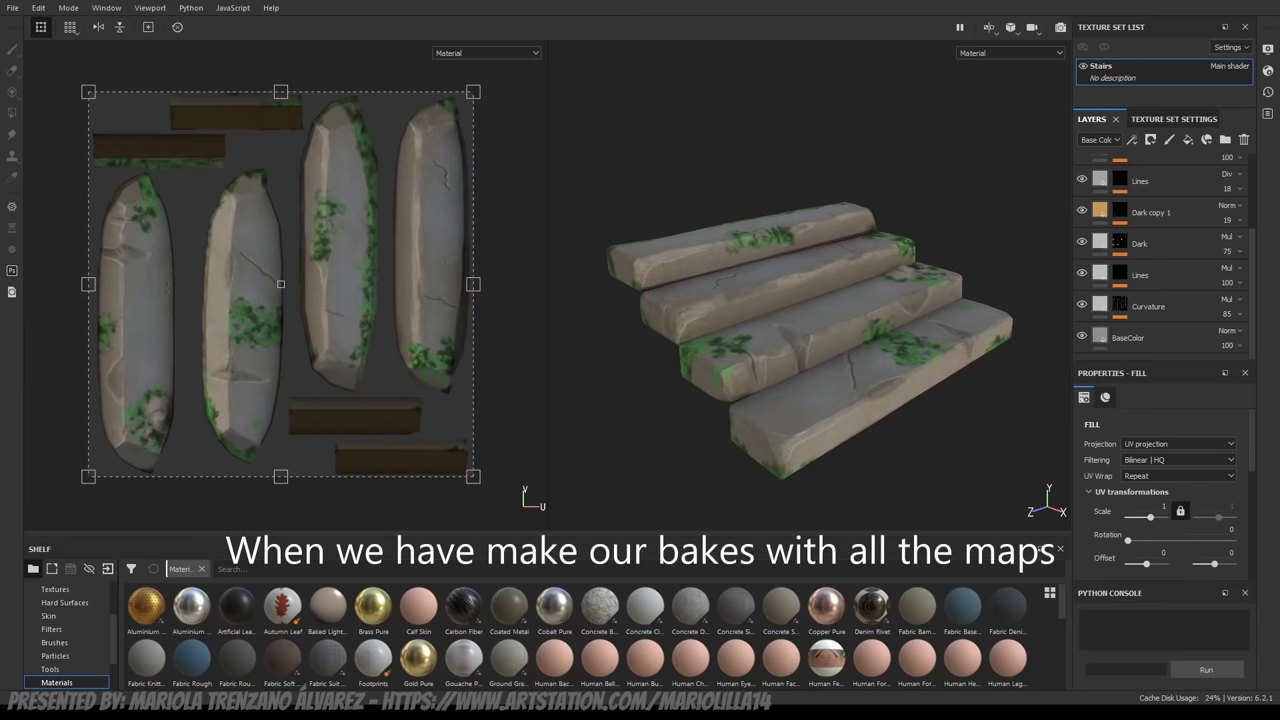
Switch to Substance Painter and review the Stairs texture set's baked mesh maps and its layers from BaseColor up to Dirt
{"action": "left_click", "coordinate": [1170, 119]}
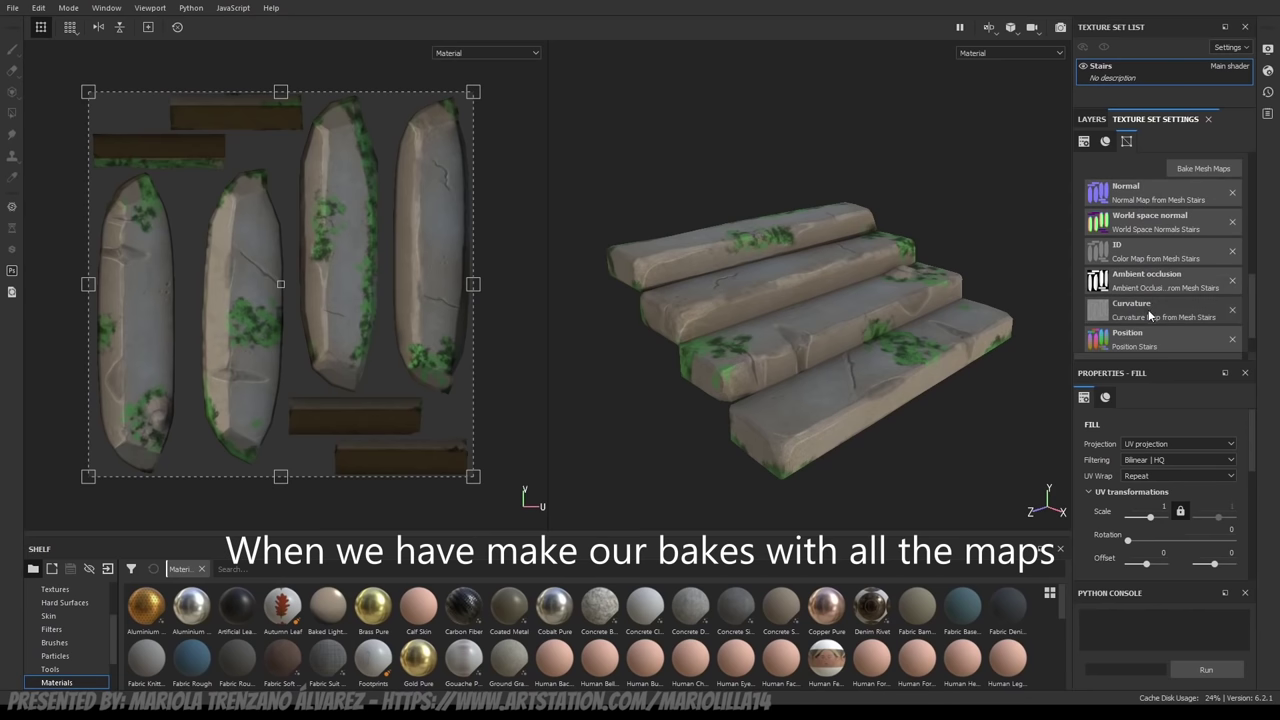
{"action": "left_click", "coordinate": [1093, 119]}
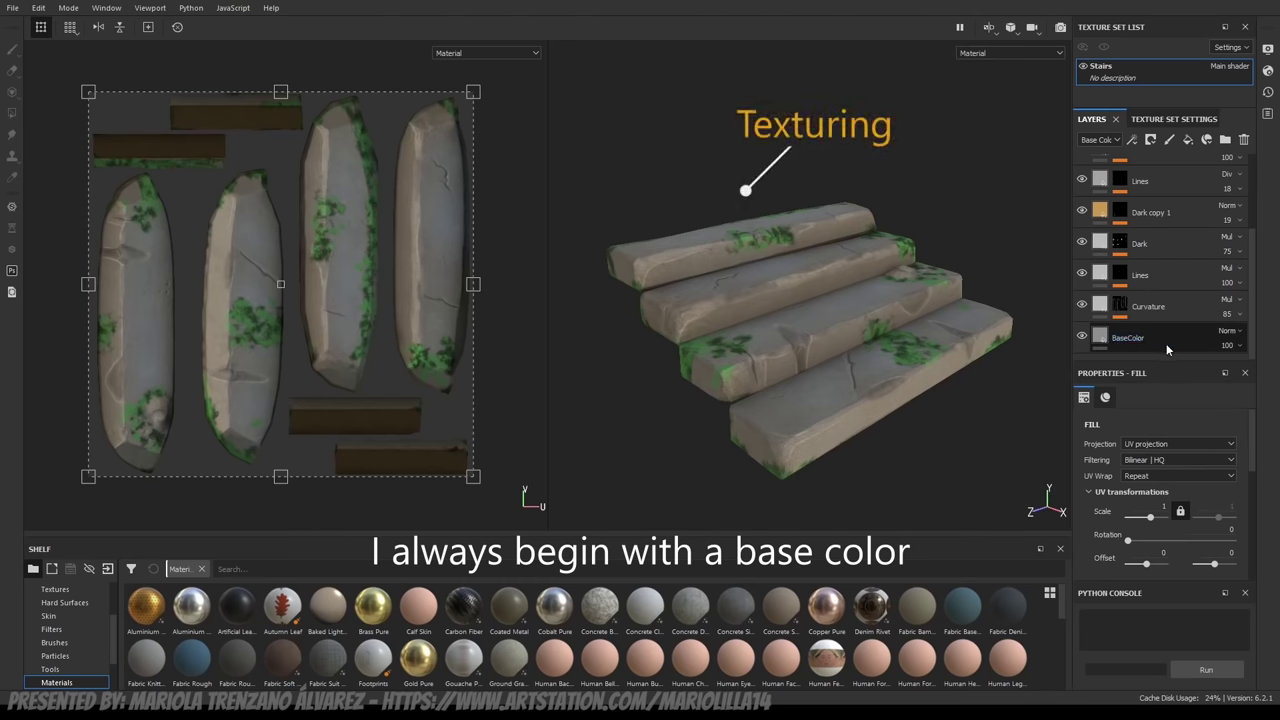
{"action": "left_click_drag", "start_coordinate": [1026, 370], "coordinate": [906, 357], "text": "alt"}
{"action": "left_click_drag", "start_coordinate": [813, 351], "coordinate": [872, 368], "text": "alt"}
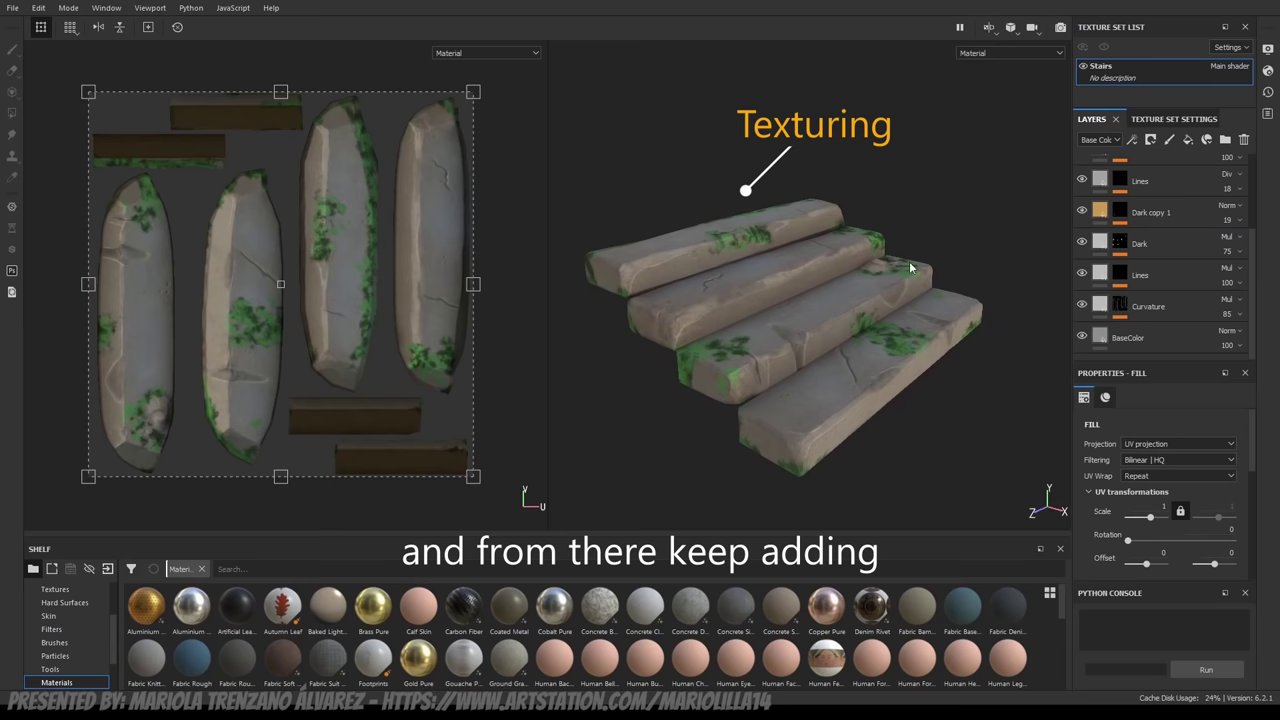
{"action": "scroll", "coordinate": [1199, 283], "scroll_direction": "up", "scroll_amount": 1}
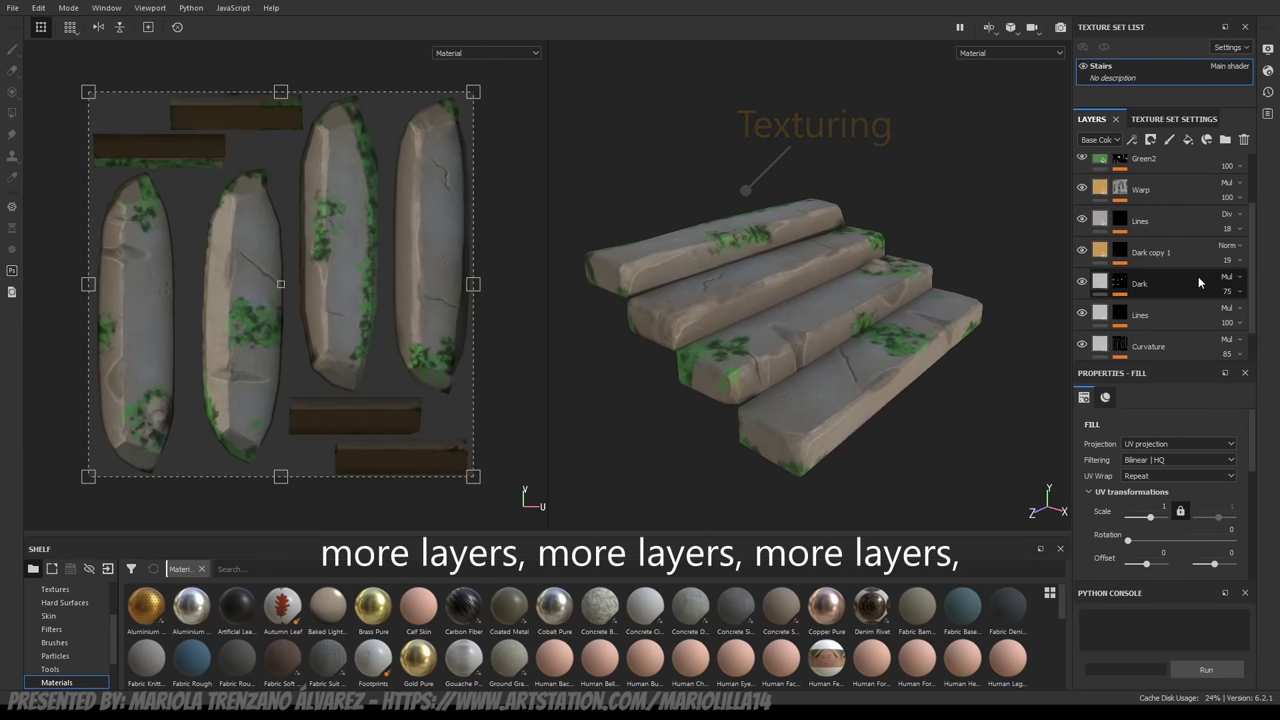
{"action": "scroll", "coordinate": [1138, 273], "scroll_direction": "up", "scroll_amount": 3}
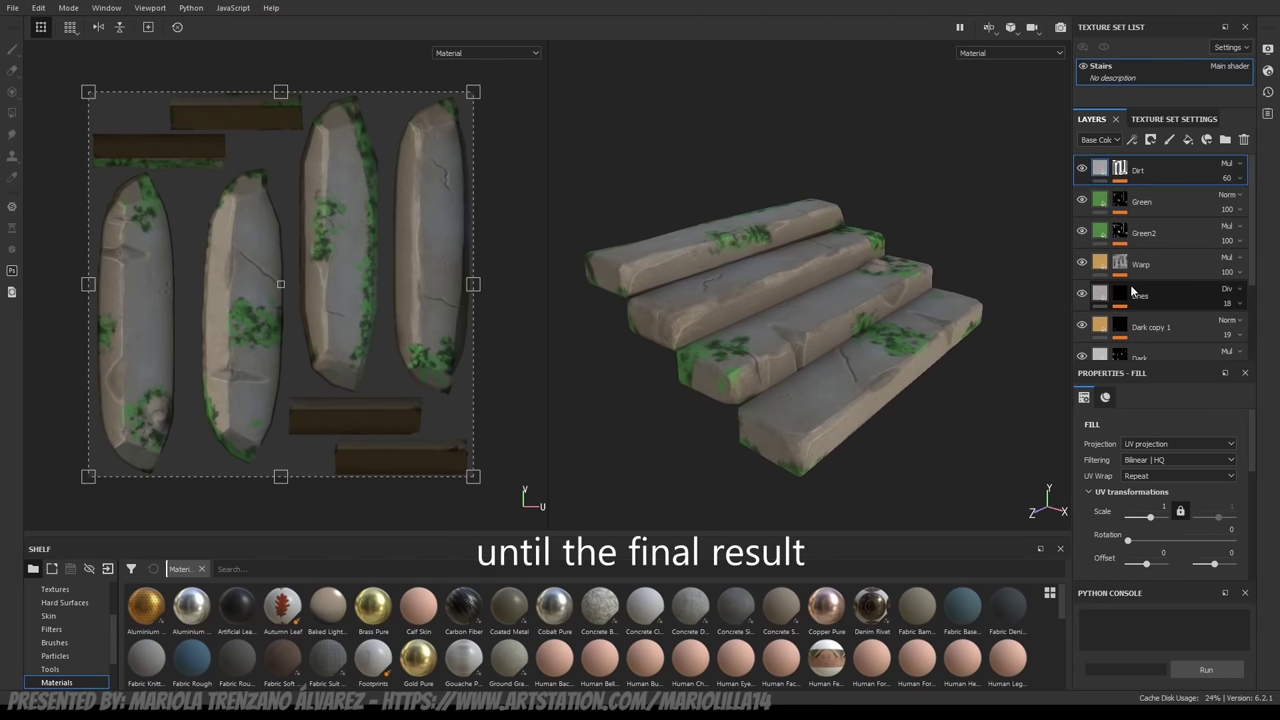
{"action": "scroll", "coordinate": [1158, 300], "scroll_direction": "down", "scroll_amount": 3}
Inspect the textured stairs up close, focusing on the highlighted edges, scratches and cracks
{"action": "left_click_drag", "start_coordinate": [973, 313], "coordinate": [955, 278], "text": "alt"}
{"action": "scroll", "coordinate": [885, 289], "scroll_direction": "up", "scroll_amount": 3}
{"action": "left_click_drag", "start_coordinate": [820, 291], "coordinate": [797, 343], "text": "alt"}
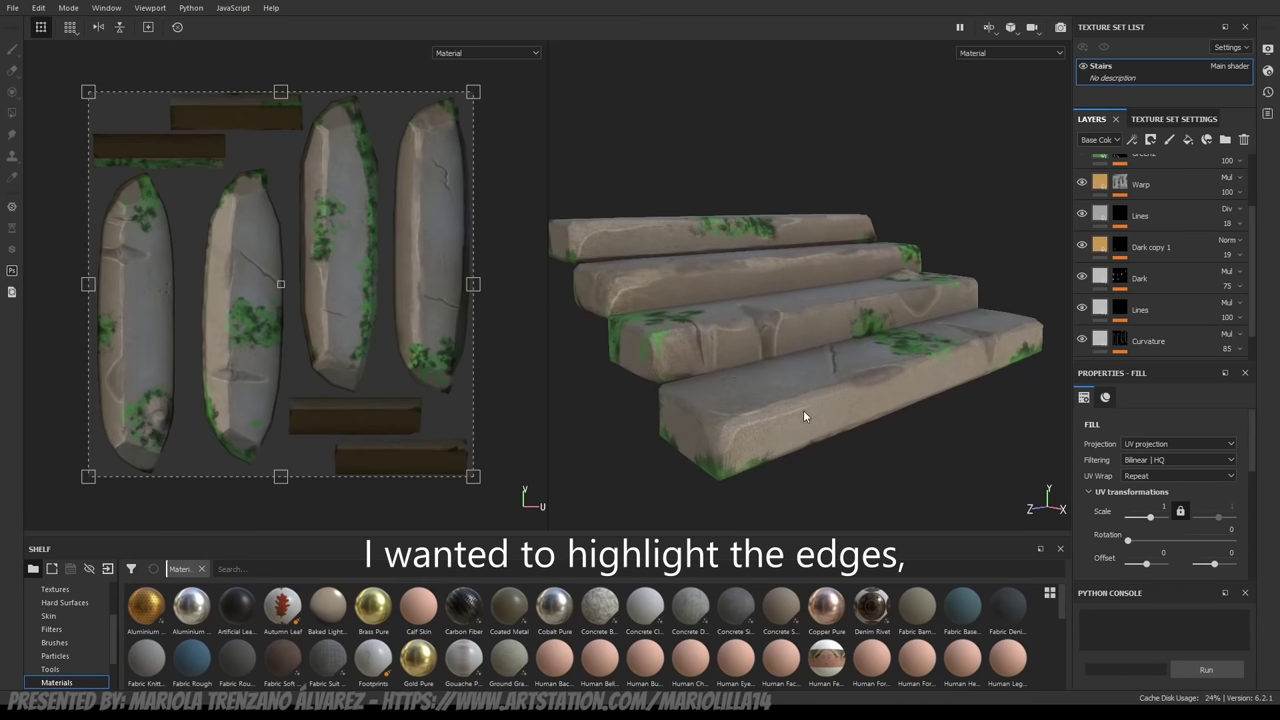
{"action": "left_click_drag", "start_coordinate": [858, 384], "coordinate": [806, 342], "text": "alt"}
{"action": "scroll", "coordinate": [880, 383], "scroll_direction": "up", "scroll_amount": 3}
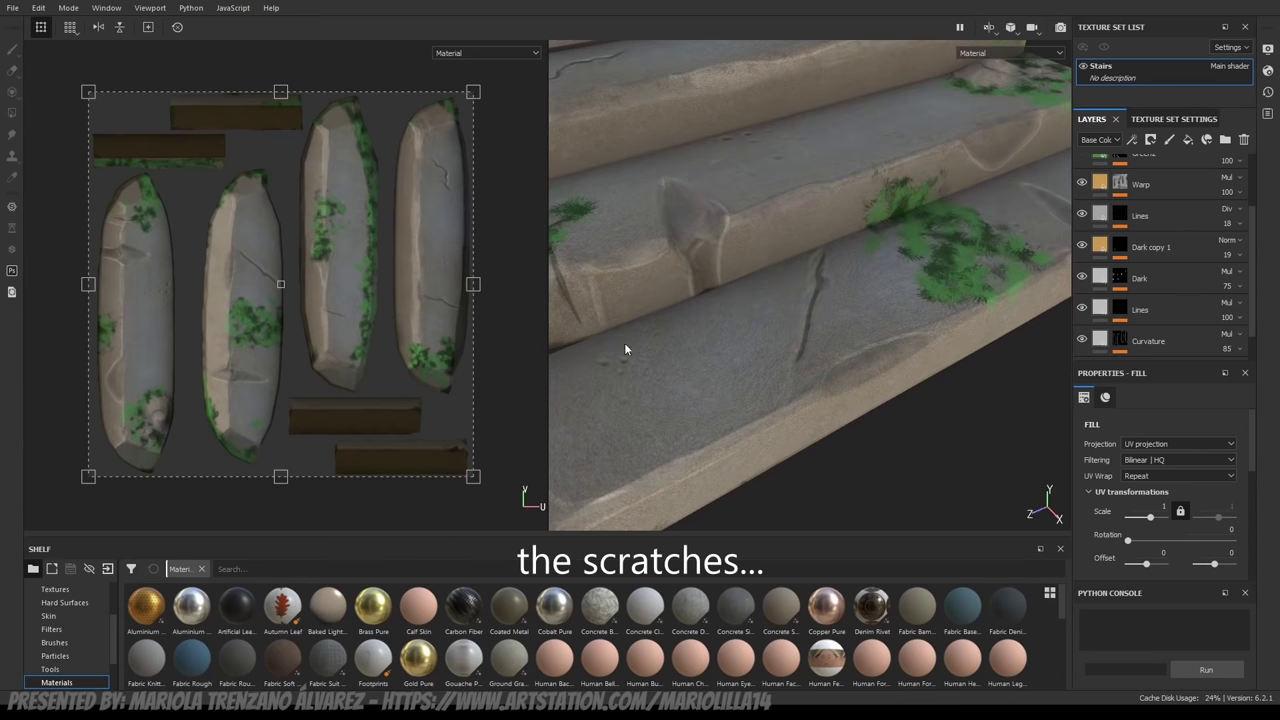
{"action": "left_click_drag", "start_coordinate": [617, 373], "coordinate": [769, 373], "text": "alt"}
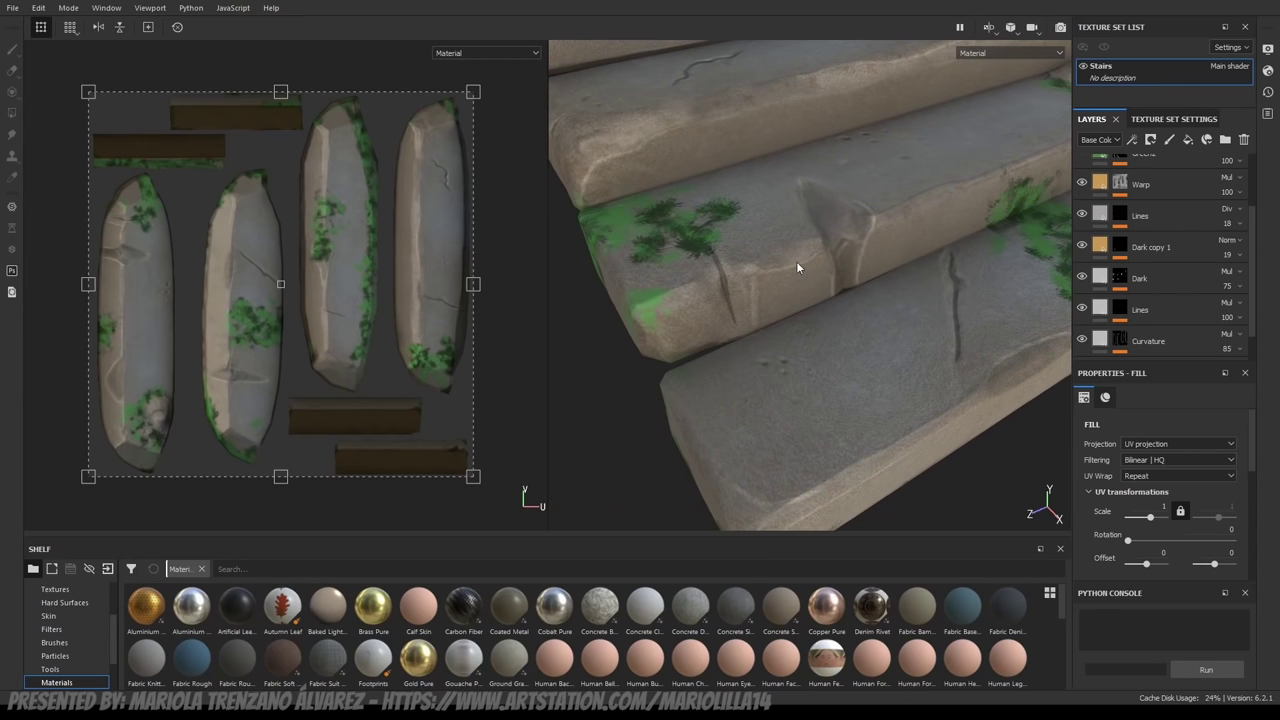
{"action": "left_click_drag", "start_coordinate": [796, 261], "coordinate": [788, 353], "text": "alt"}
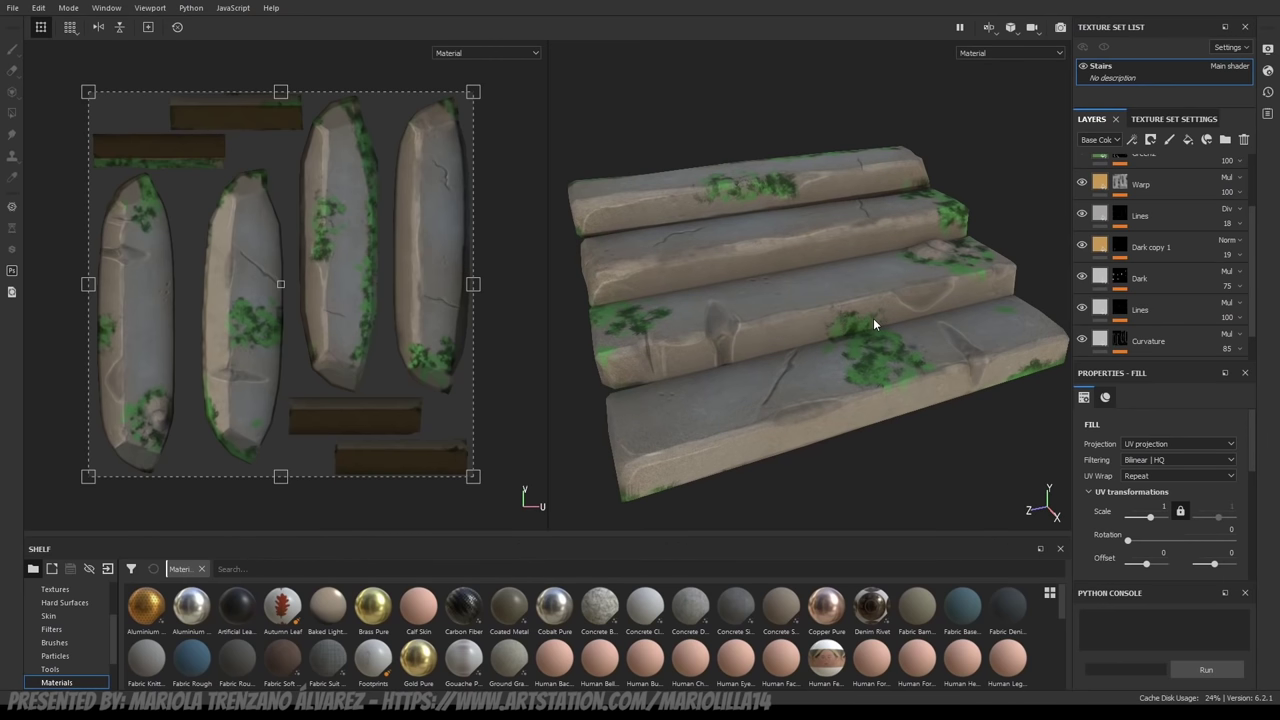
Examine the painted green grass patches on the textured stairs from different sides
{"action": "left_click_drag", "start_coordinate": [892, 327], "coordinate": [993, 327], "text": "alt"}
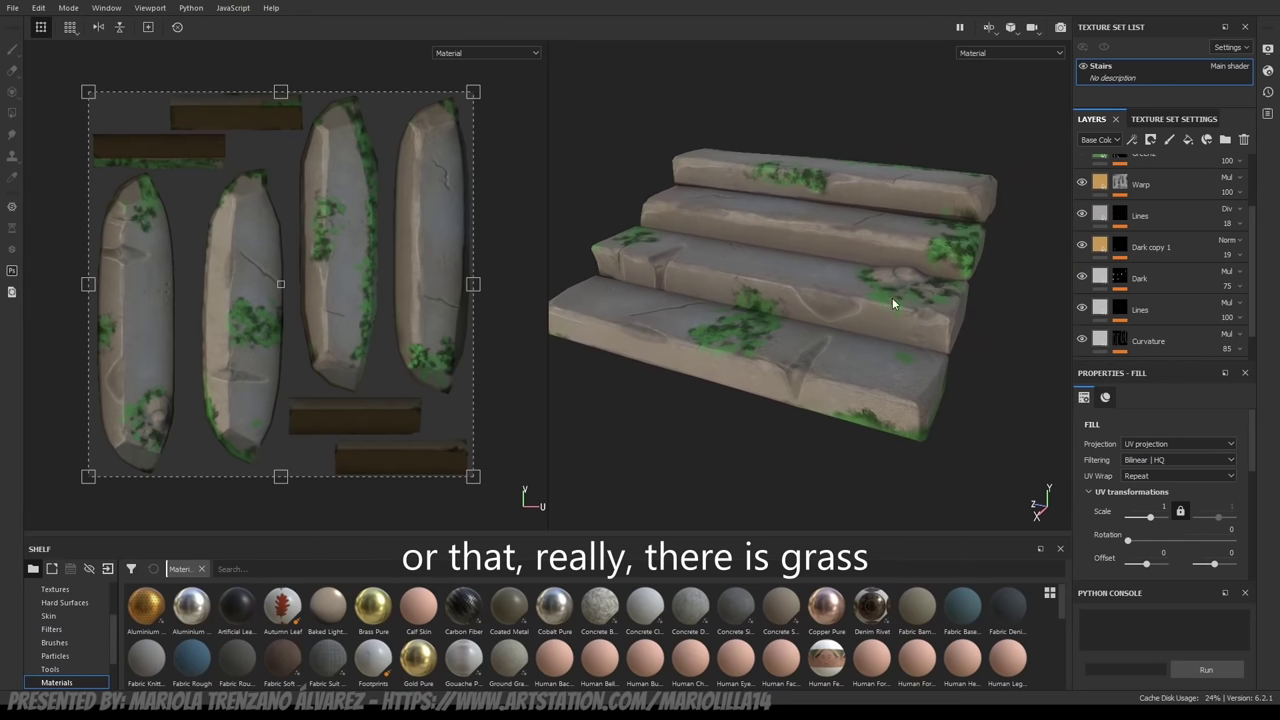
{"action": "left_click_drag", "start_coordinate": [892, 297], "coordinate": [991, 318], "text": "alt"}
{"action": "left_click_drag", "start_coordinate": [720, 407], "coordinate": [912, 321], "text": "alt"}
Cycle the viewport display through the Base Color and Metallic channels, ending on Roughness
{"action": "key", "text": "c"}
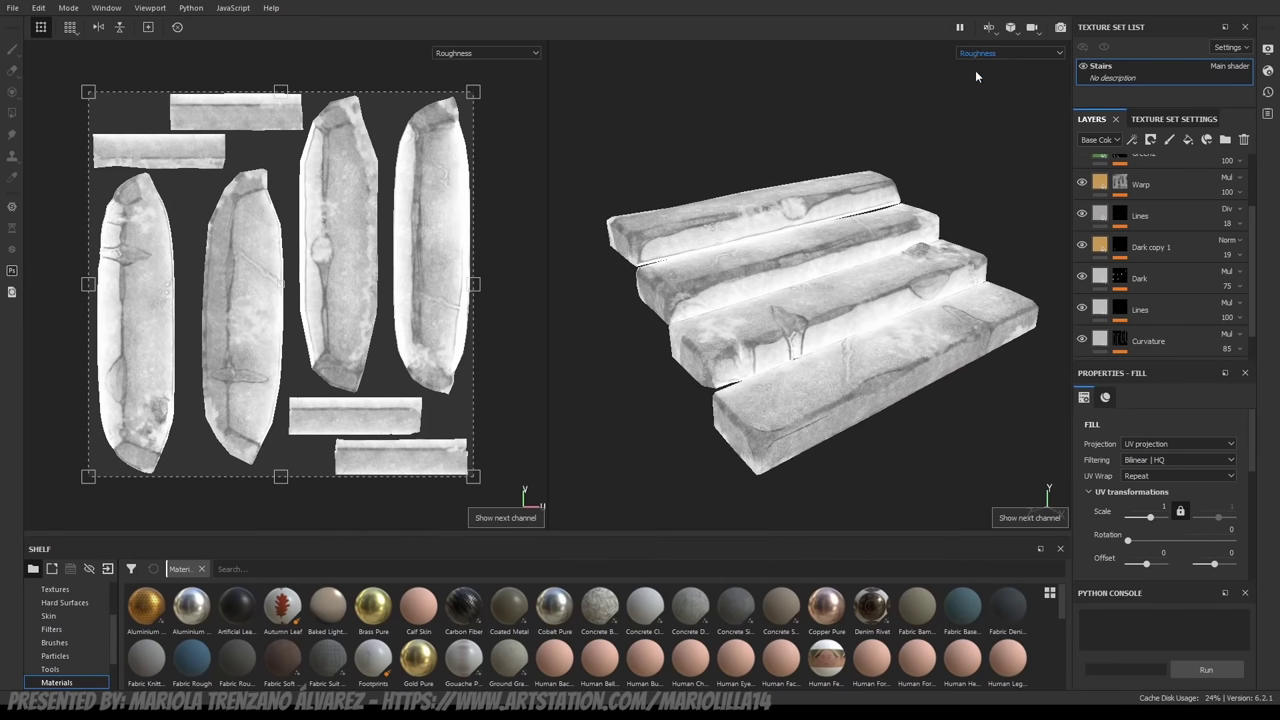
{"action": "key", "text": "c"}
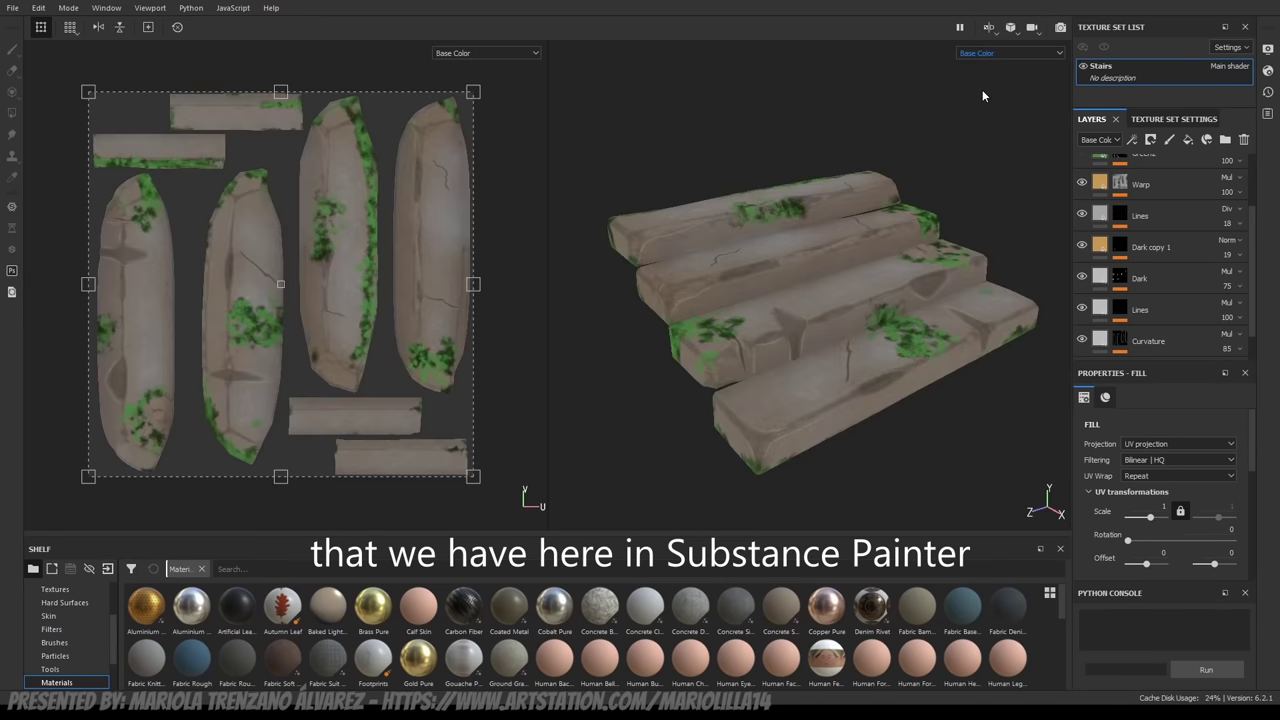
{"action": "left_click_drag", "start_coordinate": [868, 117], "coordinate": [846, 144], "text": "alt"}
{"action": "left_click_drag", "start_coordinate": [960, 161], "coordinate": [928, 185], "text": "alt"}
{"action": "key", "text": "c"}
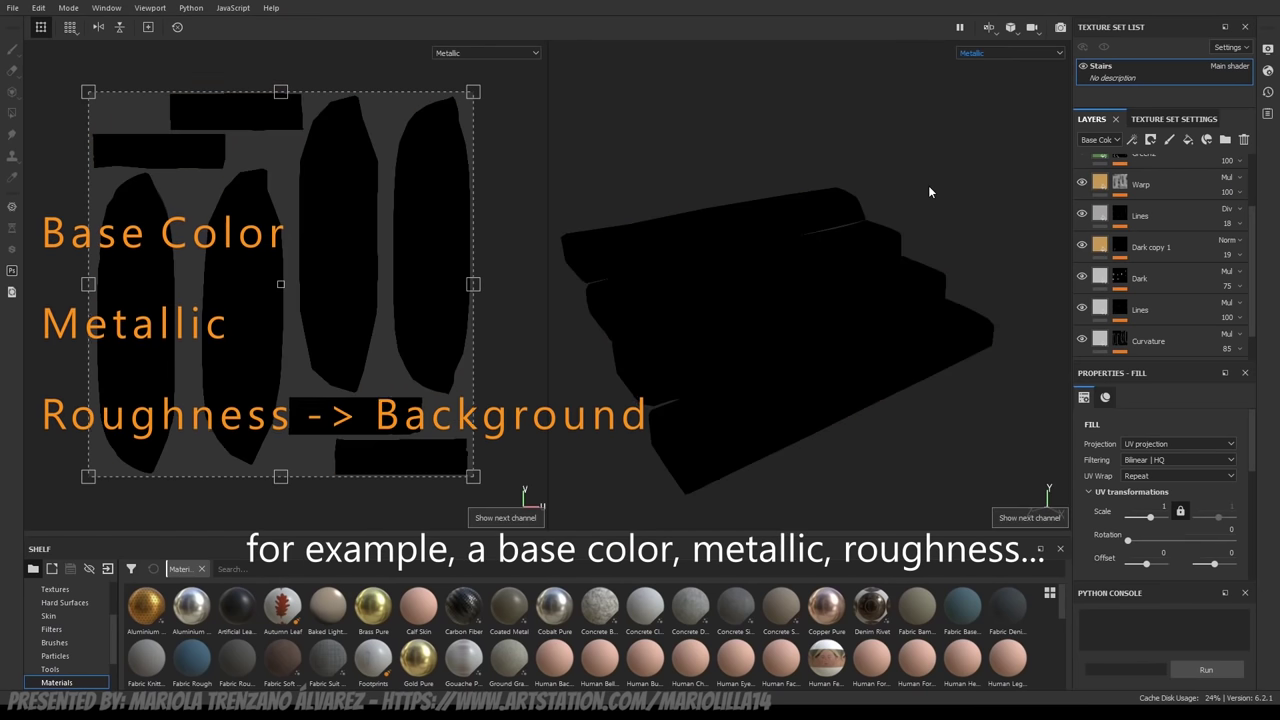
{"action": "key", "text": "c"}
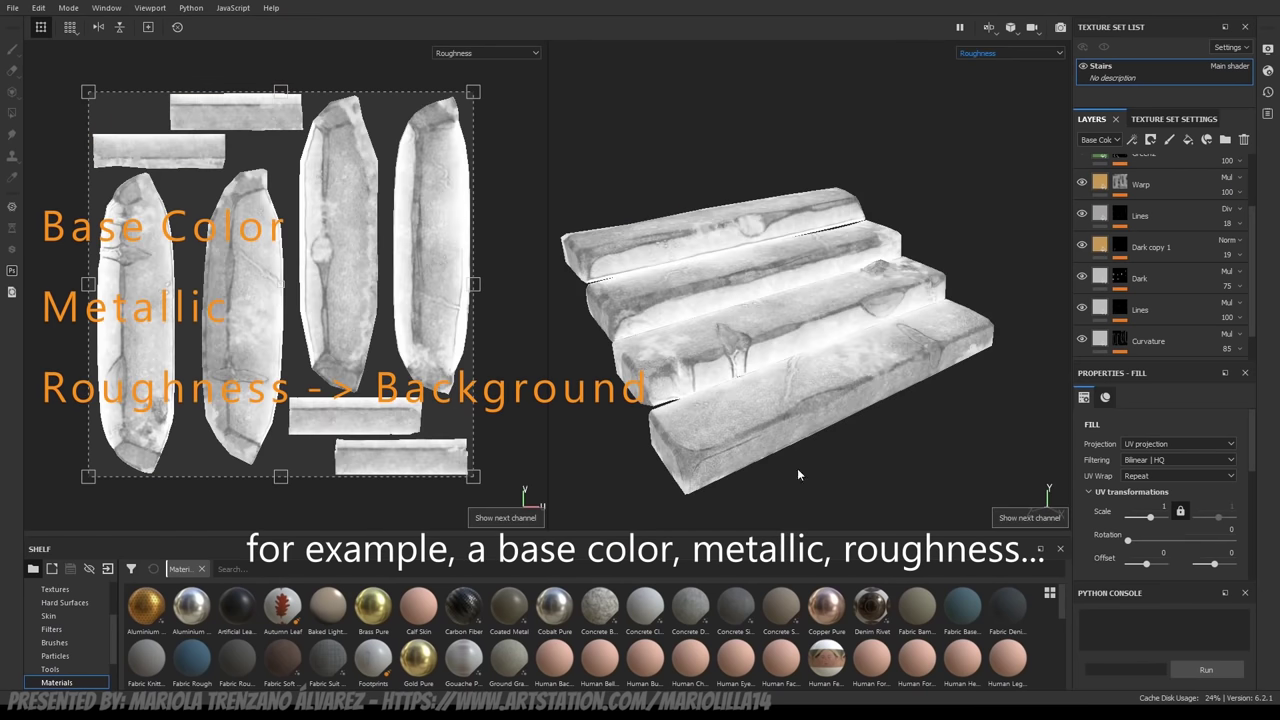
Examine the stairs' roughness channel up close for the variety of light and dark shades on the stone surfaces
{"action": "left_click_drag", "start_coordinate": [796, 347], "coordinate": [727, 339], "text": "alt"}
{"action": "scroll", "coordinate": [925, 320], "scroll_direction": "up", "scroll_amount": 6}
{"action": "left_click_drag", "start_coordinate": [929, 352], "coordinate": [739, 397], "text": "alt"}
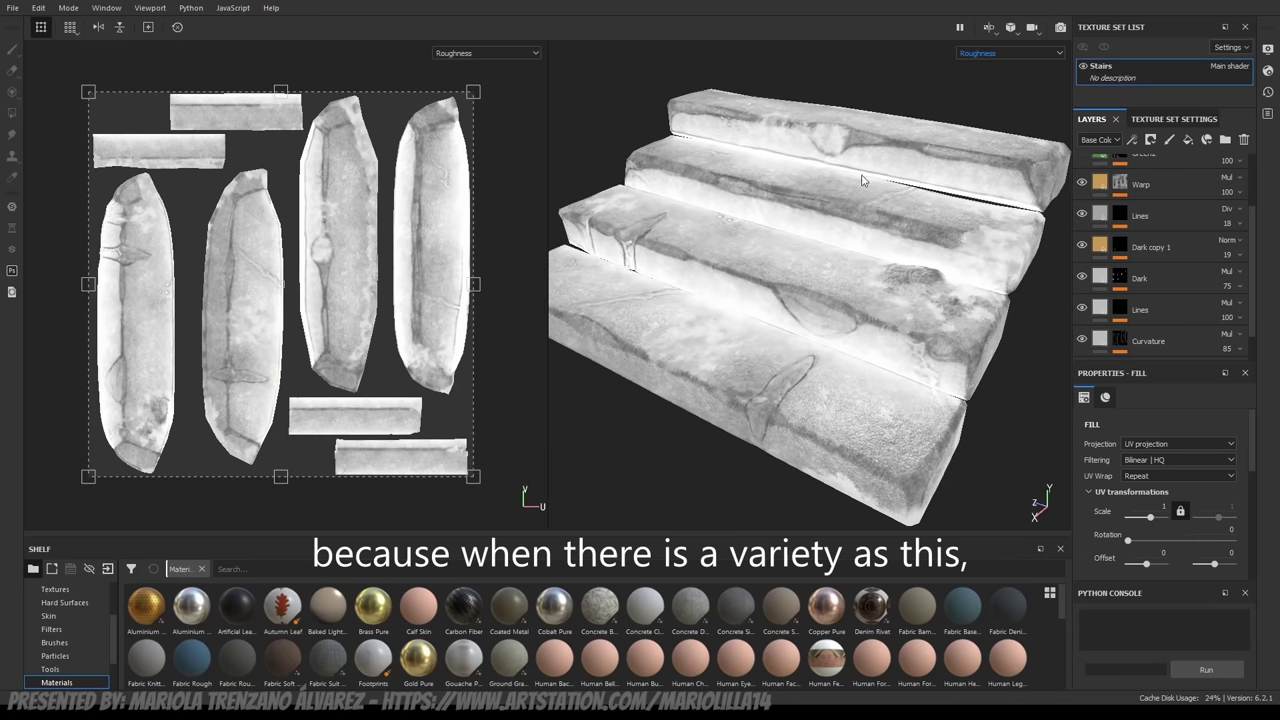
{"action": "mouse_move", "coordinate": [898, 305]}
{"action": "left_mouse_down", "text": "alt"}
{"action": "mouse_move", "coordinate": [874, 360]}
{"action": "mouse_move", "coordinate": [860, 343]}
{"action": "mouse_move", "coordinate": [893, 307]}
{"action": "left_mouse_up", "text": "alt"}
{"action": "scroll", "coordinate": [891, 309], "scroll_direction": "down", "scroll_amount": 2}
{"action": "scroll", "coordinate": [890, 308], "scroll_direction": "up", "scroll_amount": 5}
{"action": "left_click_drag", "start_coordinate": [806, 384], "coordinate": [764, 401], "text": "alt"}
{"action": "middle_click_drag", "start_coordinate": [764, 401], "coordinate": [791, 307], "text": "alt"}
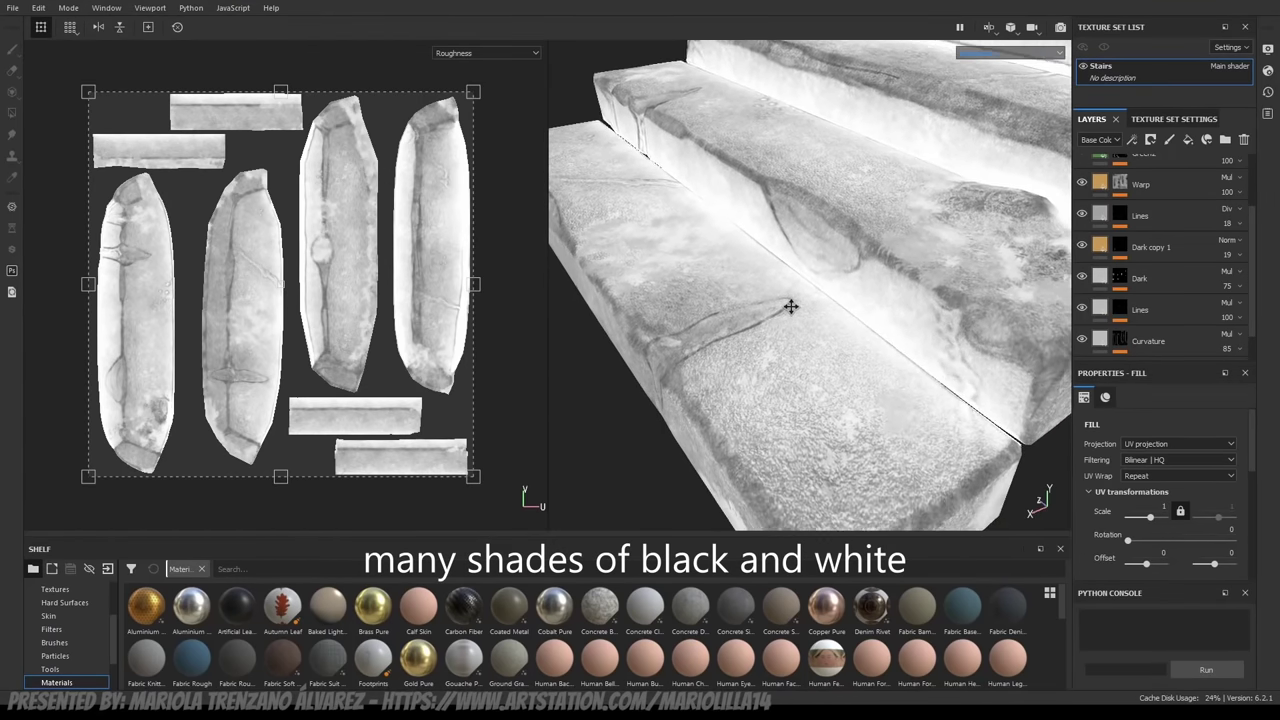
Check how the roughness channel accentuates the steps' edges and chips, and switch to the next channel
{"action": "left_click_drag", "start_coordinate": [790, 307], "coordinate": [782, 364], "text": "alt"}
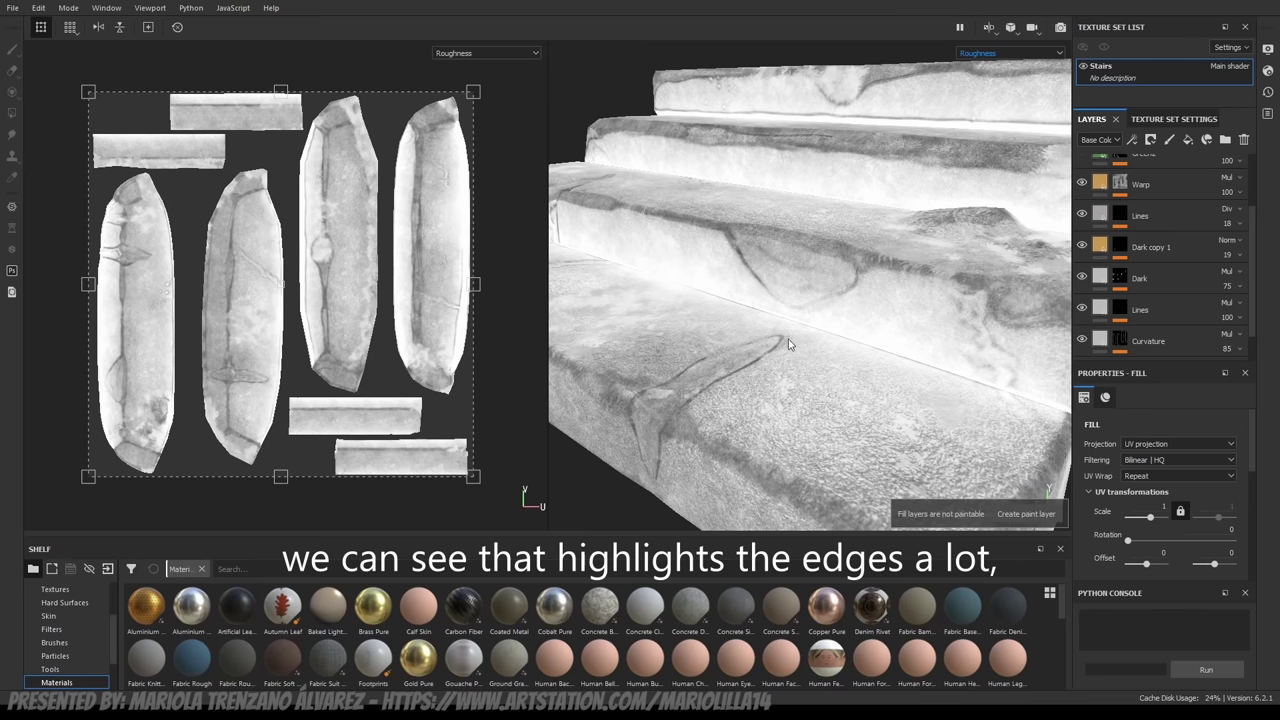
{"action": "mouse_move", "coordinate": [788, 344]}
{"action": "left_mouse_down", "text": "alt"}
{"action": "mouse_move", "coordinate": [820, 371]}
{"action": "mouse_move", "coordinate": [791, 355]}
{"action": "left_mouse_up", "text": "alt"}
{"action": "left_click_drag", "start_coordinate": [931, 395], "coordinate": [992, 340], "text": "alt"}
{"action": "left_click_drag", "start_coordinate": [946, 289], "coordinate": [866, 313], "text": "alt"}
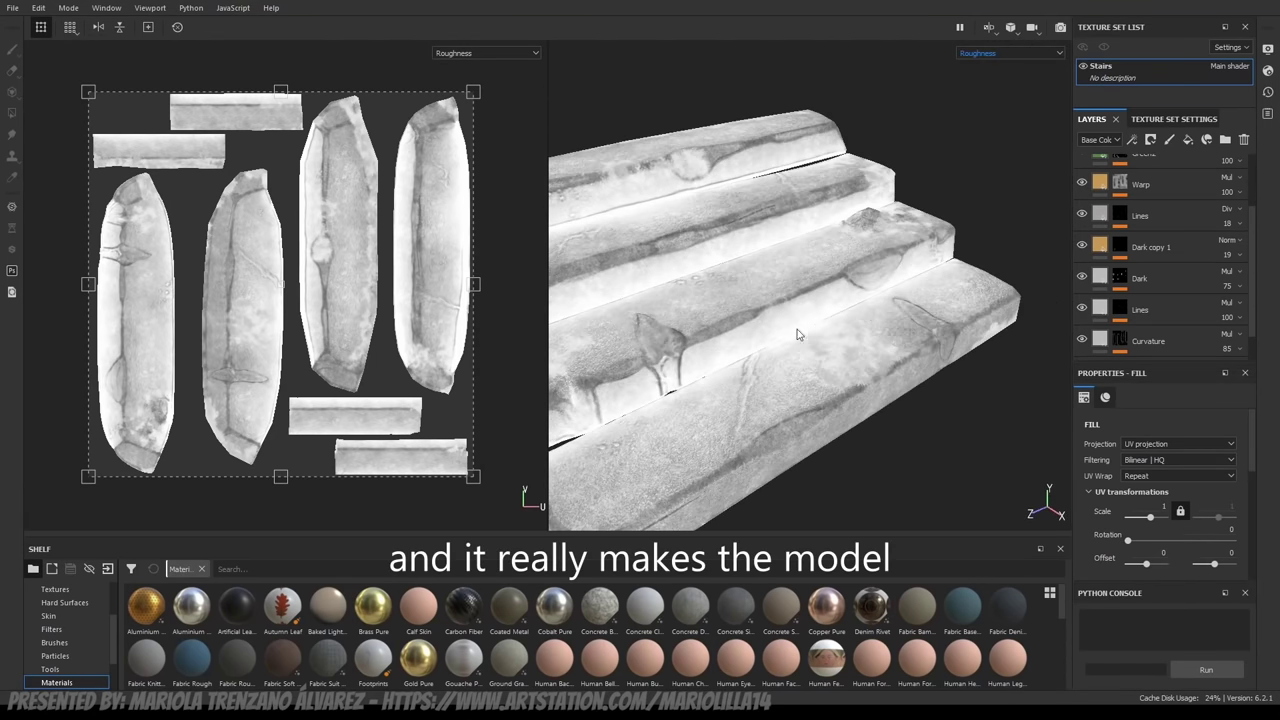
{"action": "key", "text": "c"}
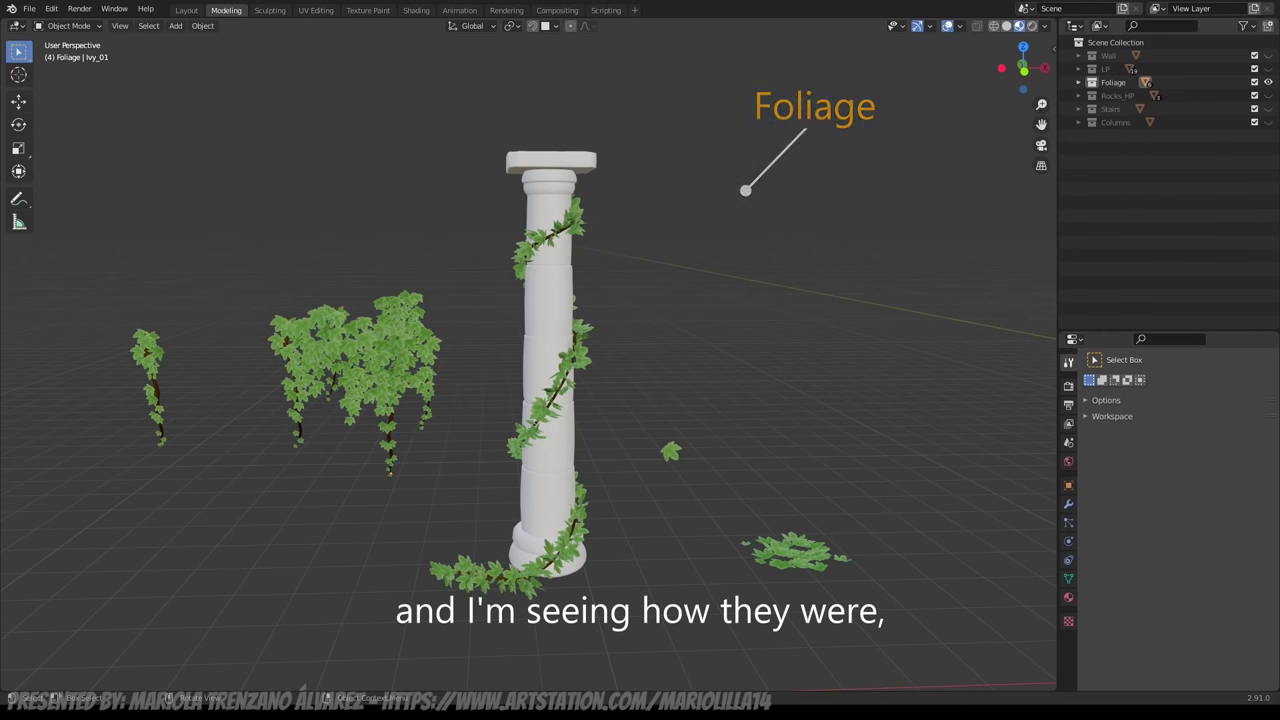
Switch to Blender and look over the ivy assets in the Foliage collection, including the column ivy and the single leaf
{"action": "mouse_move", "coordinate": [647, 532]}
{"action": "middle_mouse_down"}
{"action": "mouse_move", "coordinate": [619, 537]}
{"action": "mouse_move", "coordinate": [641, 528]}
{"action": "middle_mouse_up"}
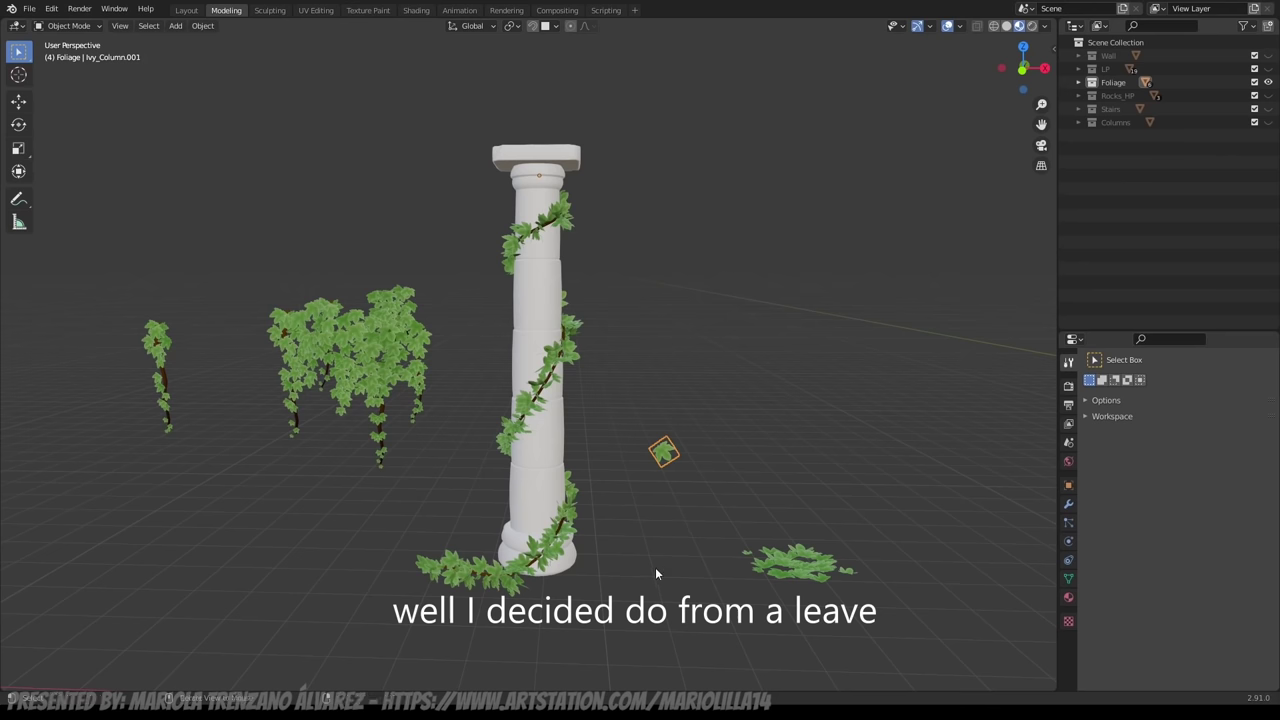
{"action": "middle_click_drag", "start_coordinate": [654, 566], "coordinate": [352, 349]}
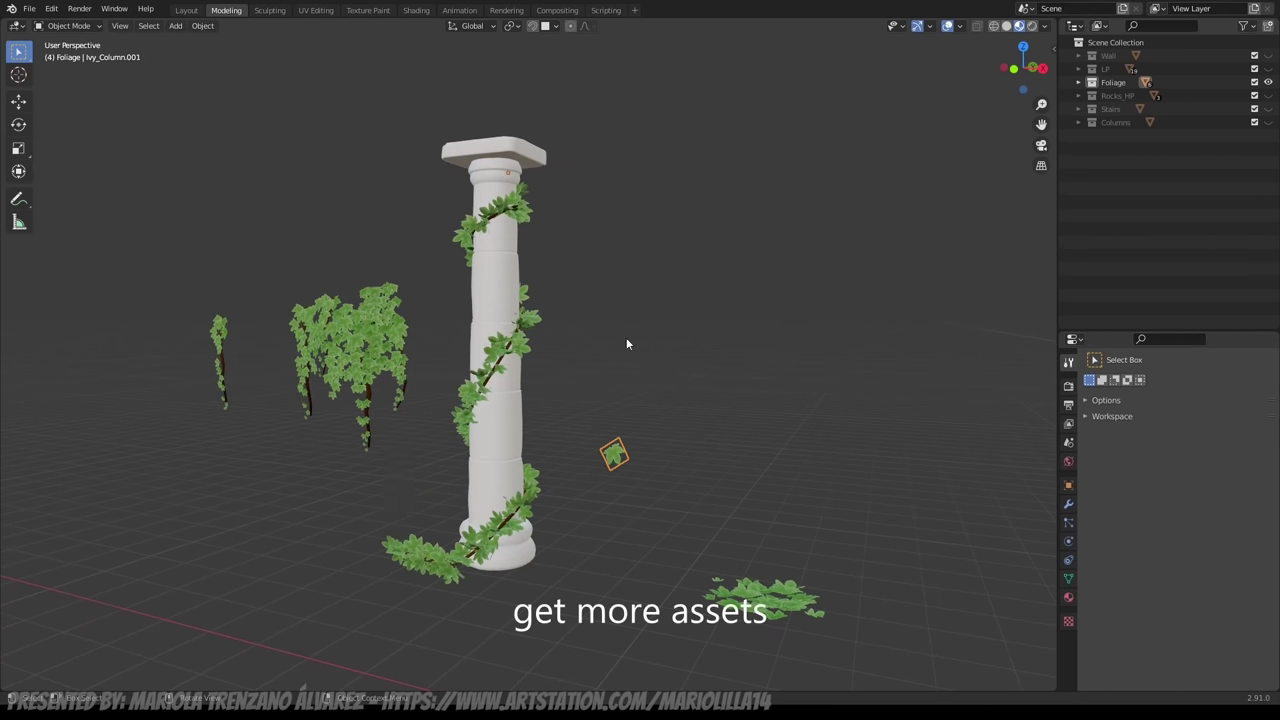
{"action": "middle_click_drag", "start_coordinate": [640, 374], "coordinate": [704, 484]}
Frame the selected single ivy leaf plane and enter Edit Mode on it
{"action": "middle_click_drag", "start_coordinate": [660, 527], "coordinate": [585, 488], "text": "shift"}
{"action": "key", "text": "KP_Decimal"}
{"action": "scroll", "coordinate": [584, 486], "scroll_direction": "down", "scroll_amount": 3}
{"action": "key", "text": "Tab"}
{"action": "middle_click_drag", "start_coordinate": [507, 475], "coordinate": [688, 498]}
{"action": "middle_click_drag", "start_coordinate": [511, 266], "coordinate": [545, 362]}
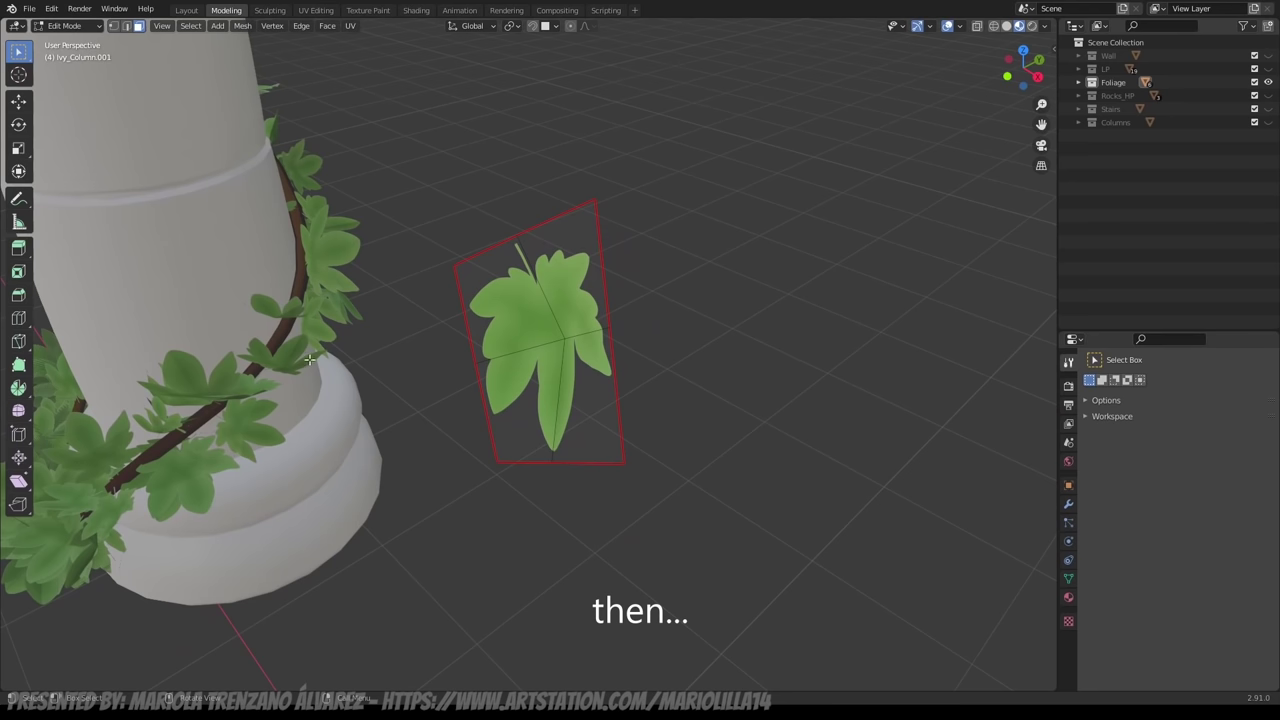
Move the leaf plane's centre vertex out of the plane in vertex select mode to give the leaf a slight bend
{"action": "key", "text": "ctrl+Tab"}
{"action": "left_click", "coordinate": [420, 366]}
{"action": "middle_click_drag", "start_coordinate": [420, 366], "coordinate": [650, 395]}
{"action": "key", "text": "g"}
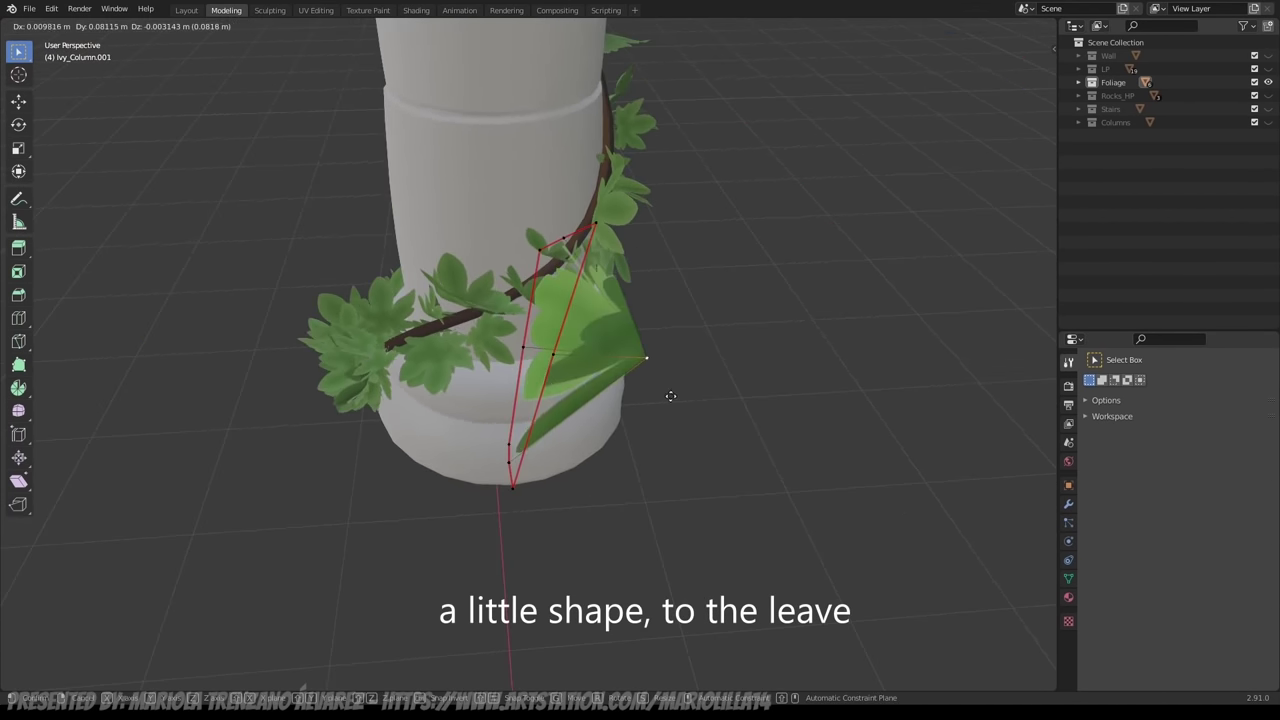
{"action": "left_click", "coordinate": [632, 403]}
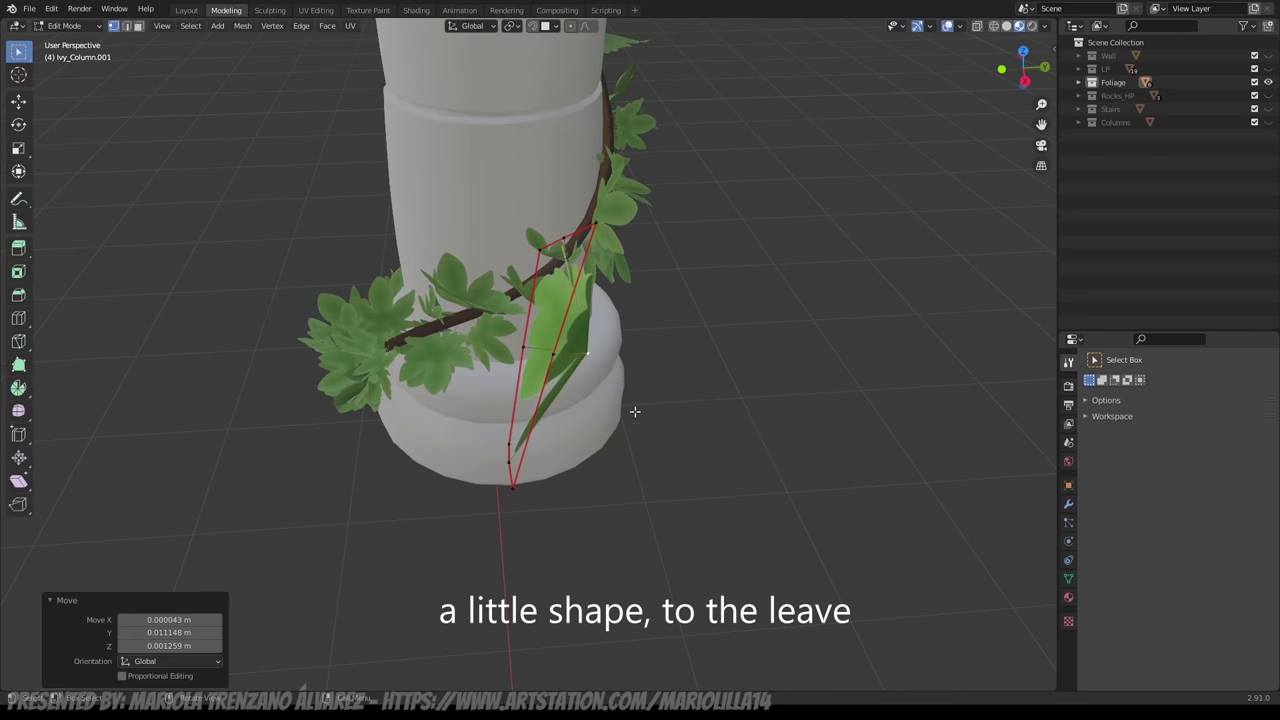
{"action": "middle_click_drag", "start_coordinate": [634, 411], "coordinate": [760, 425]}
{"action": "key", "text": "g"}
{"action": "left_click", "coordinate": [746, 436]}
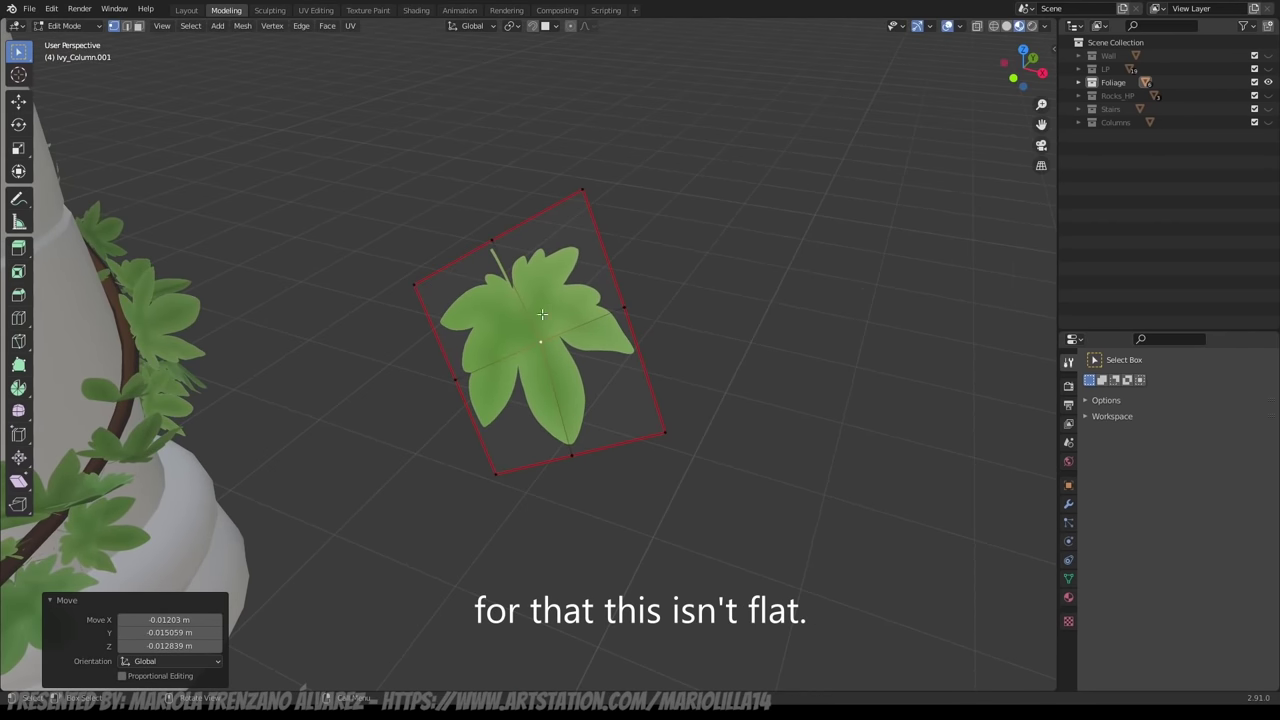
Select the leaf plane's vertex at the stem, check the bend, and return to Object Mode
{"action": "middle_click_drag", "start_coordinate": [542, 316], "coordinate": [487, 392]}
{"action": "left_click", "coordinate": [518, 234]}
{"action": "middle_click_drag", "start_coordinate": [600, 350], "coordinate": [685, 333]}
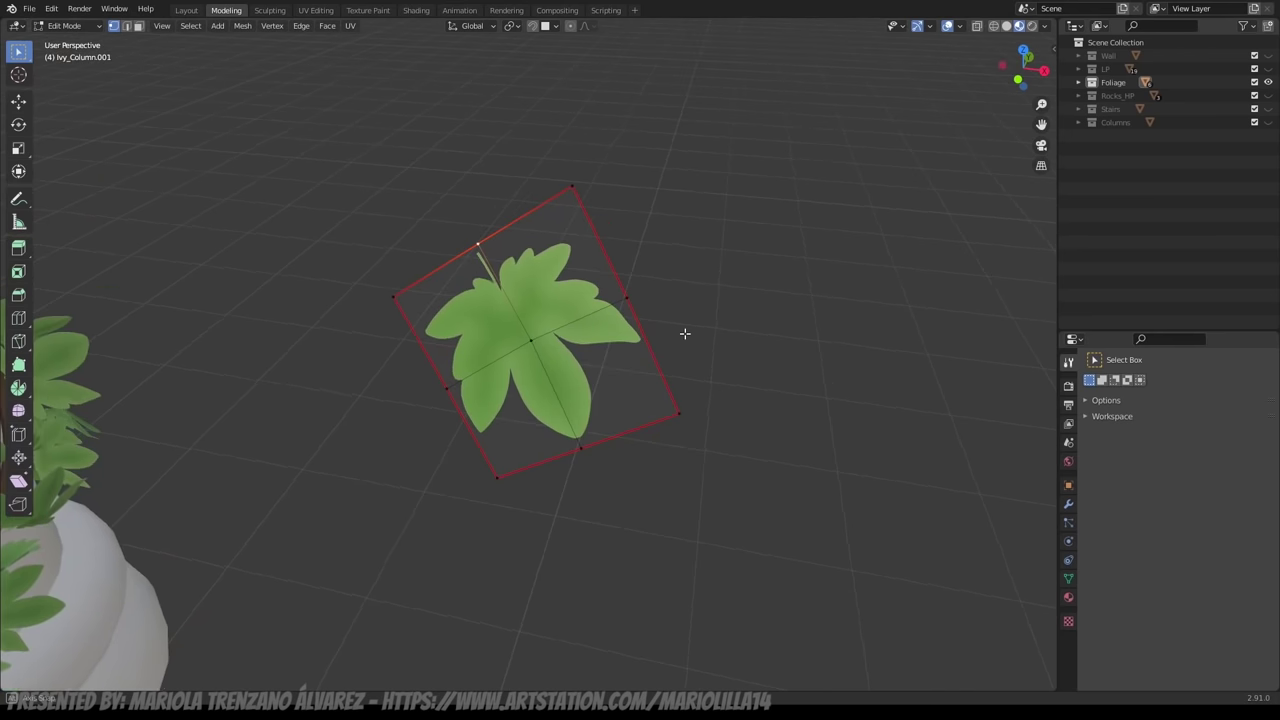
{"action": "key", "text": "Tab"}
{"action": "scroll", "coordinate": [600, 367], "scroll_direction": "down", "scroll_amount": 5}
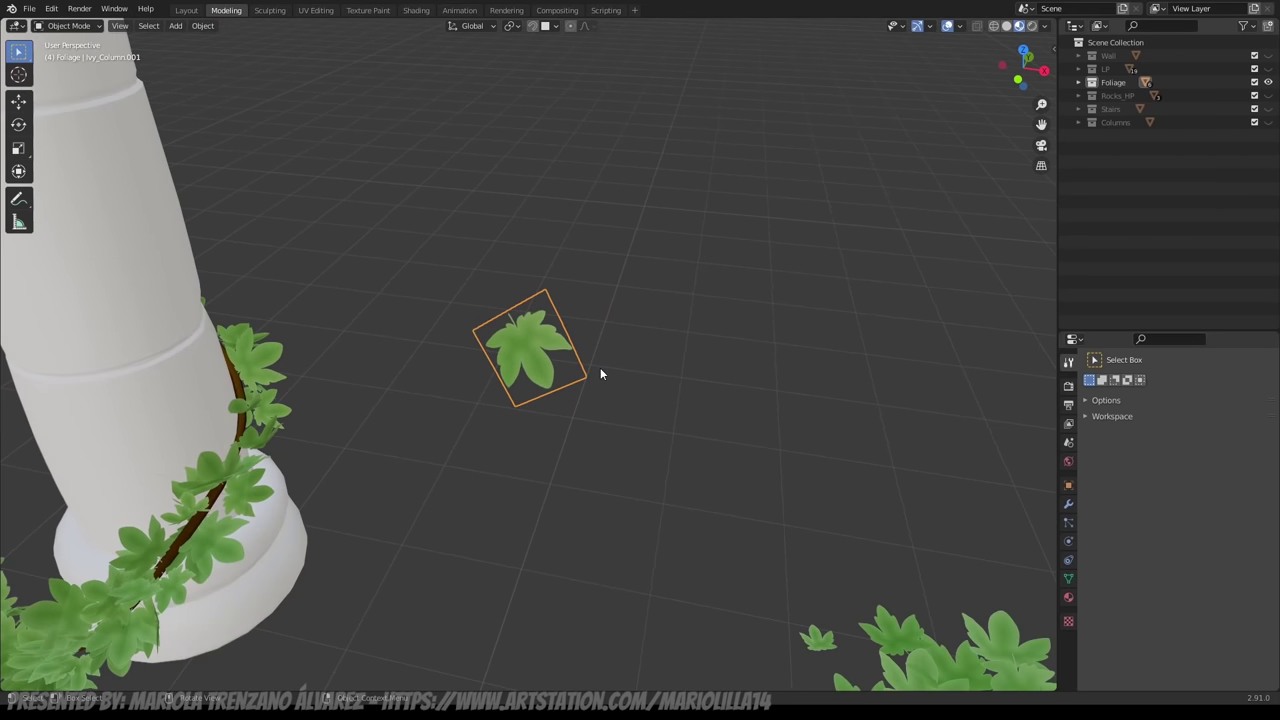
{"action": "middle_click_drag", "start_coordinate": [600, 367], "coordinate": [609, 458]}
{"action": "scroll", "coordinate": [489, 382], "scroll_direction": "down", "scroll_amount": 3}
{"action": "scroll", "coordinate": [609, 458], "scroll_direction": "down", "scroll_amount": 3}
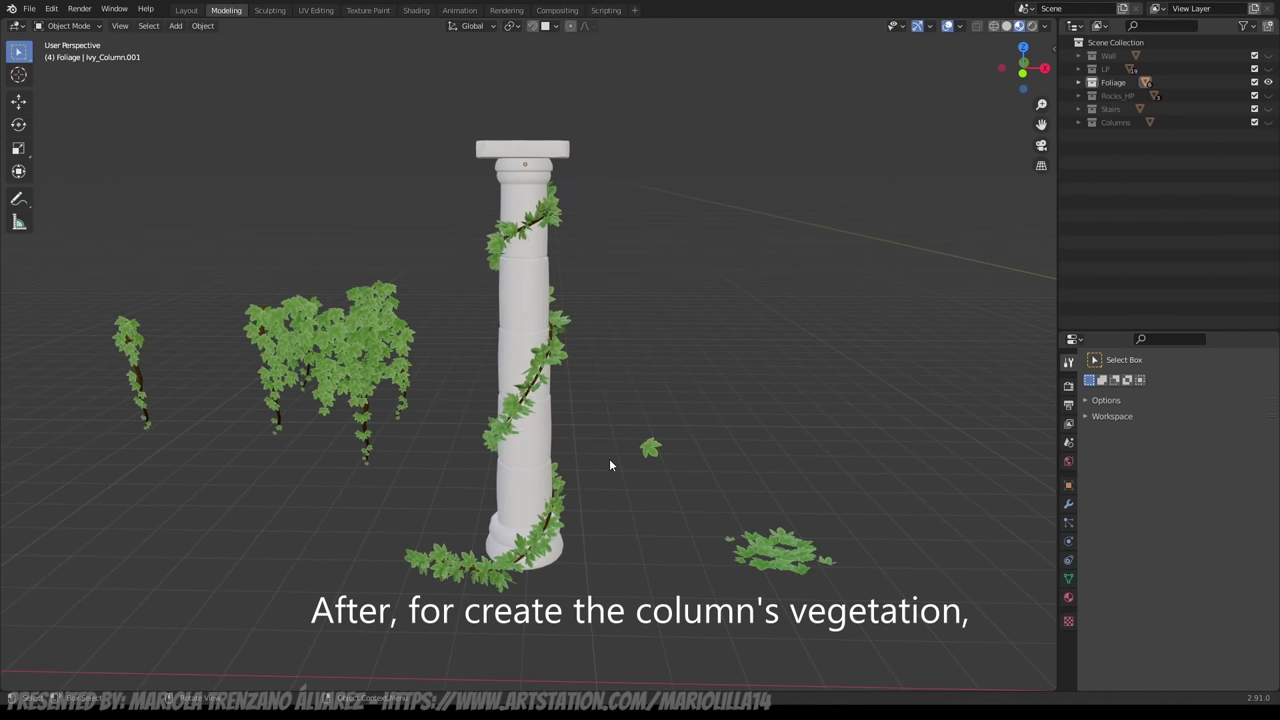
Select the low-poly column and examine from several sides how the ivy spirals around it
{"action": "middle_click_drag", "start_coordinate": [537, 372], "coordinate": [532, 218]}
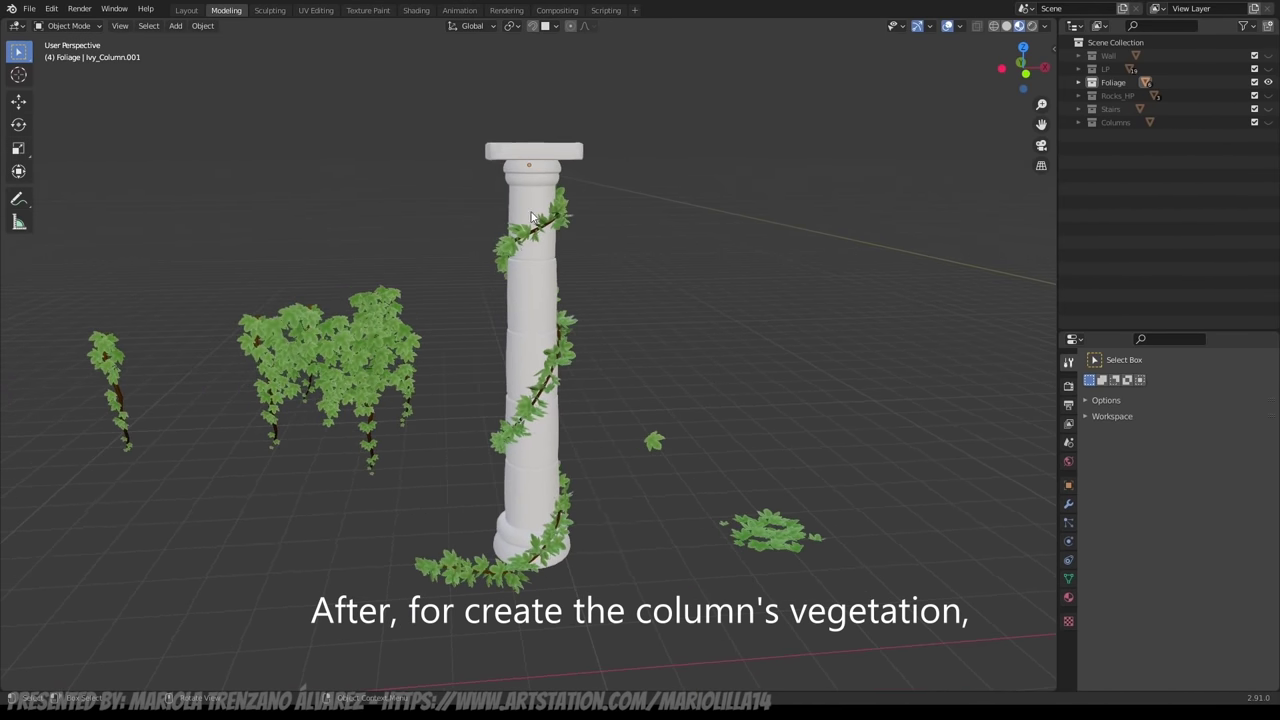
{"action": "left_click", "coordinate": [549, 283]}
{"action": "middle_click_drag", "start_coordinate": [584, 298], "coordinate": [536, 265]}
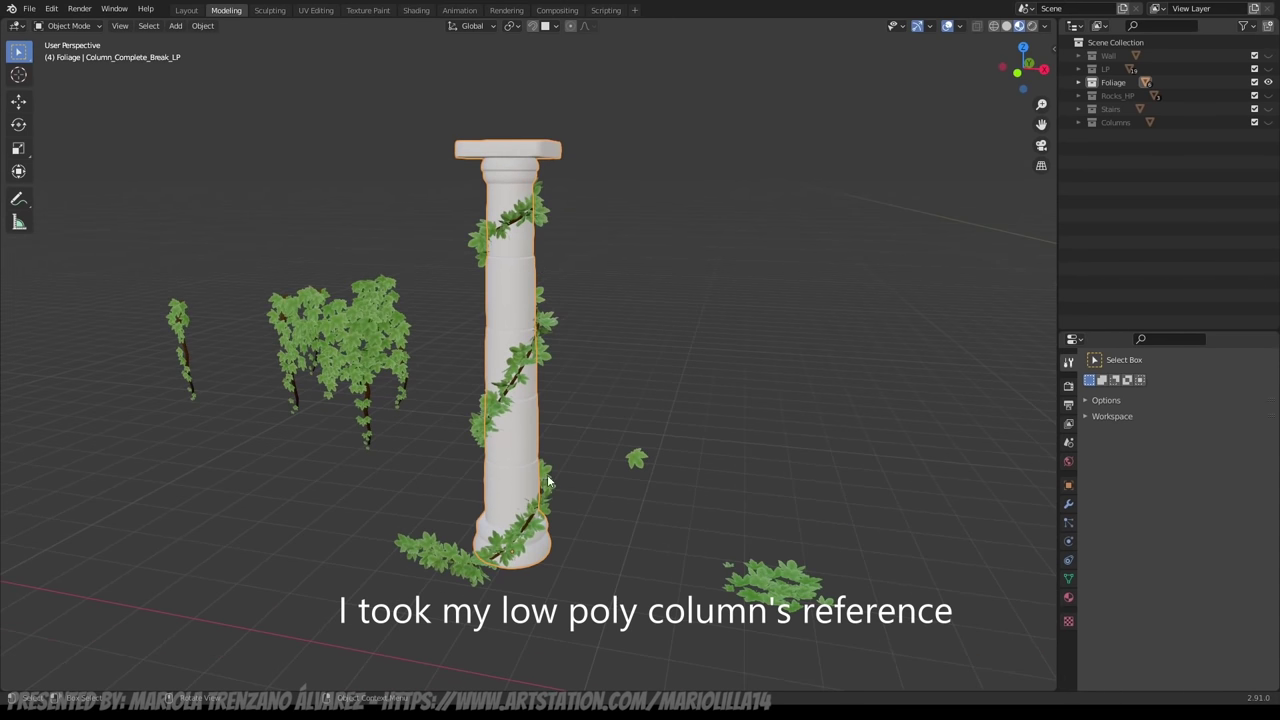
{"action": "middle_click_drag", "start_coordinate": [596, 429], "coordinate": [628, 425]}
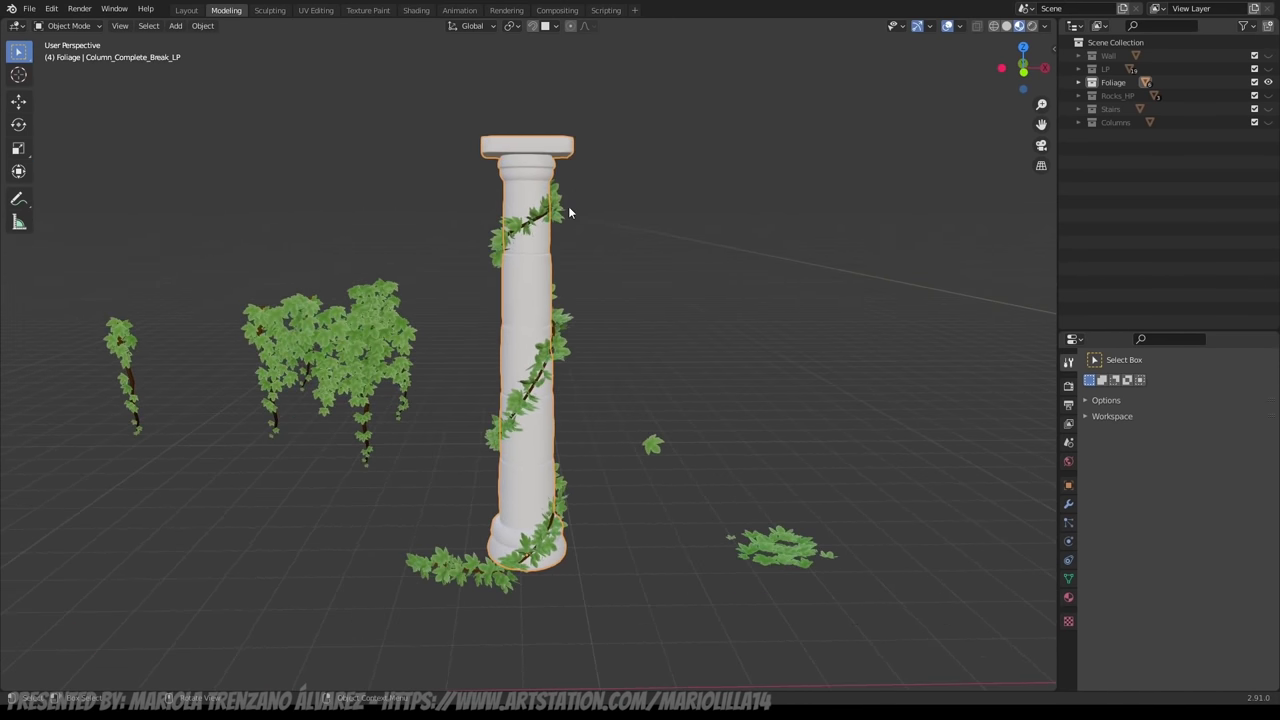
{"action": "middle_click_drag", "start_coordinate": [569, 212], "coordinate": [518, 174]}
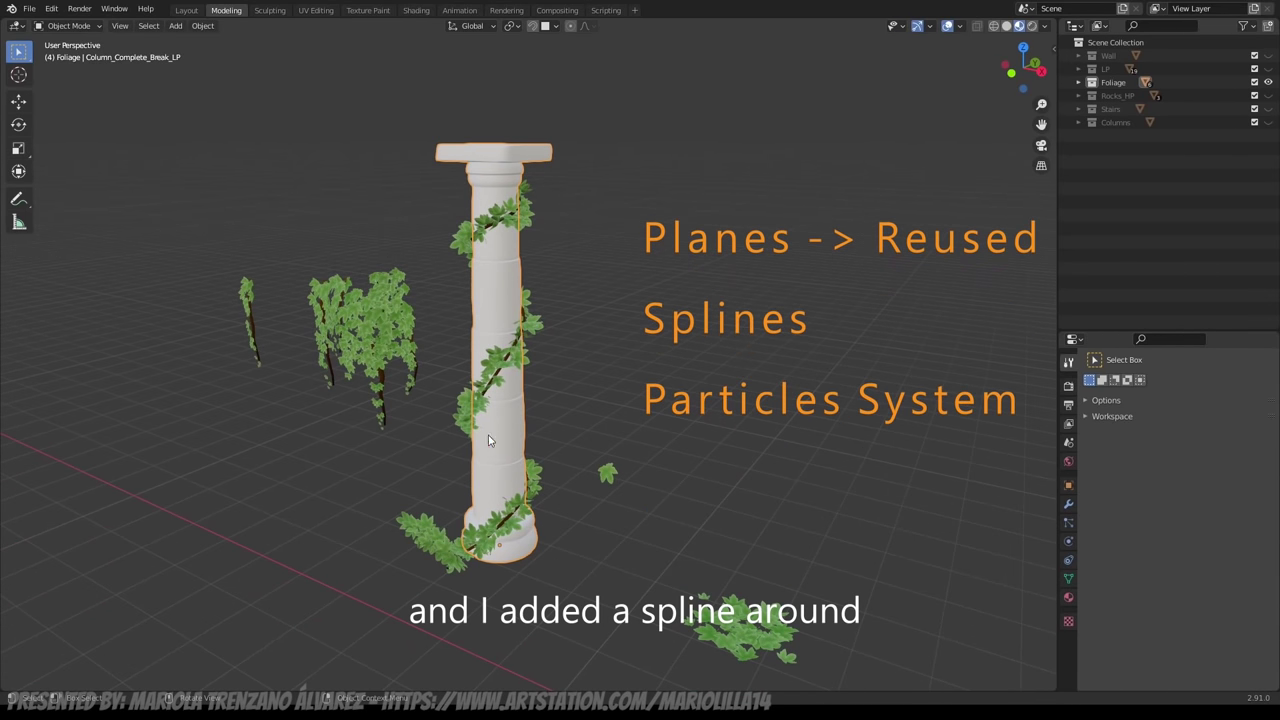
{"action": "middle_click_drag", "start_coordinate": [408, 540], "coordinate": [686, 364]}
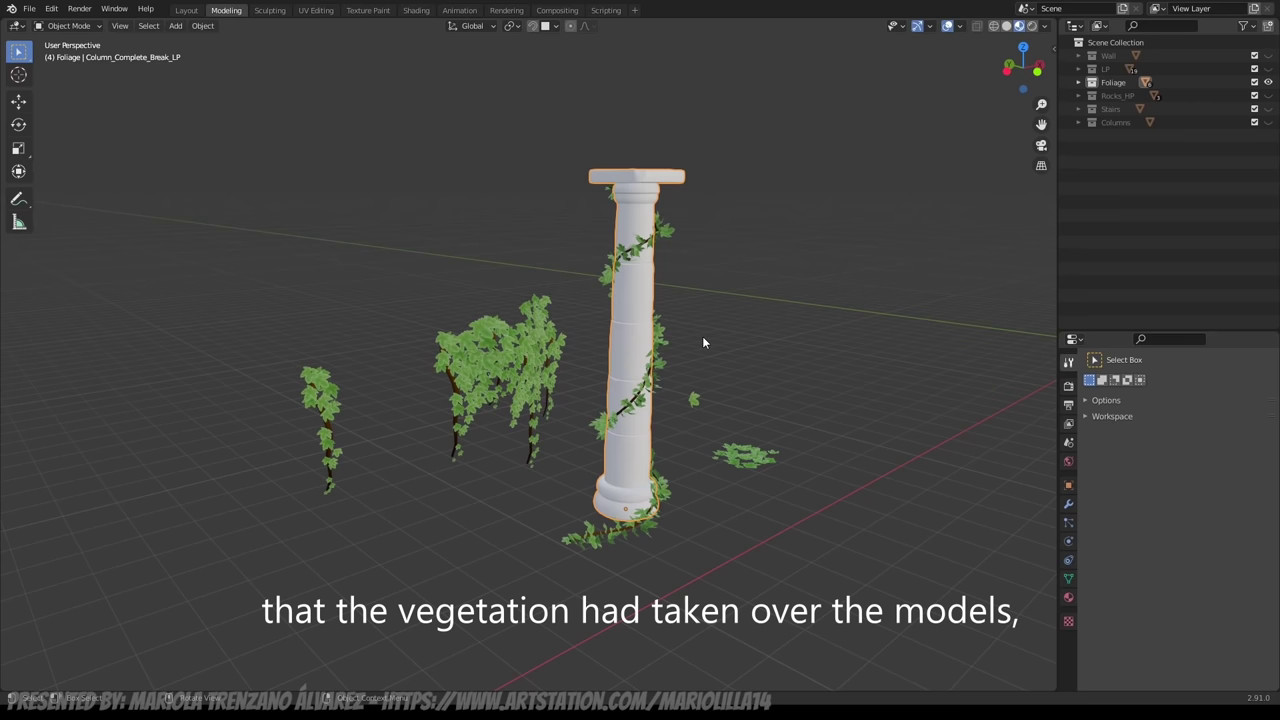
{"action": "middle_click_drag", "start_coordinate": [703, 341], "coordinate": [629, 376]}
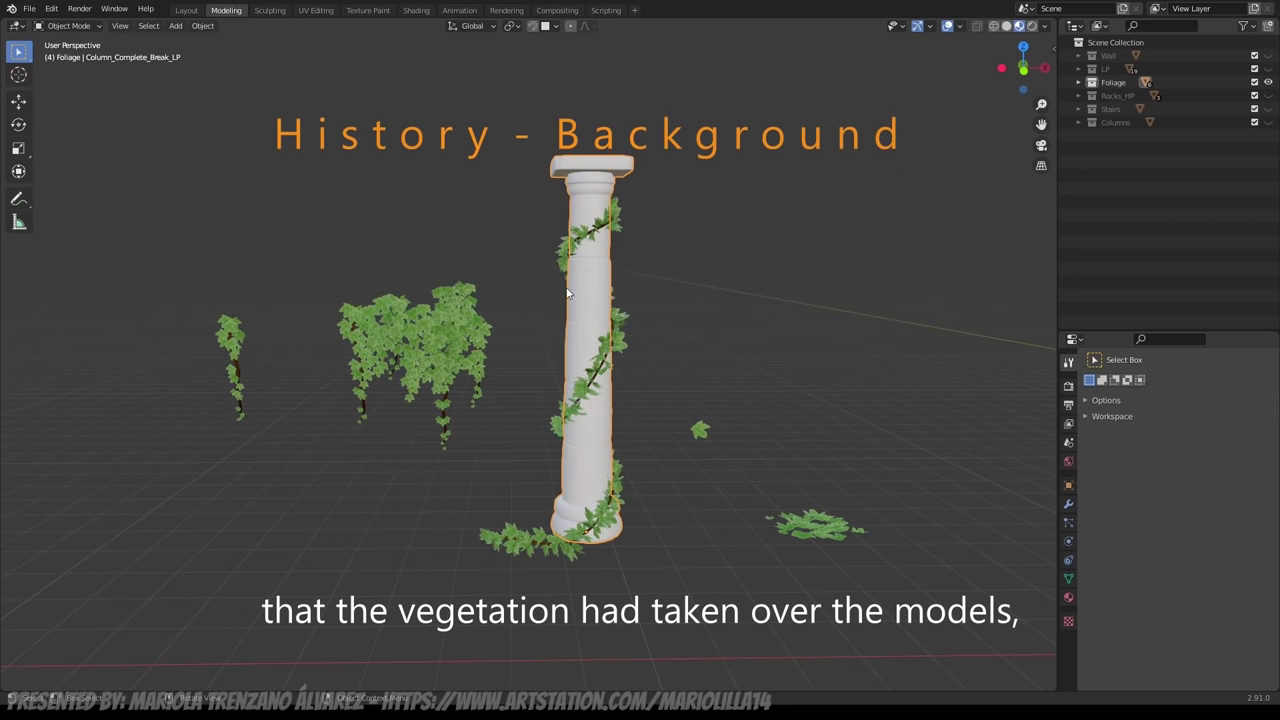
{"action": "middle_click_drag", "start_coordinate": [662, 467], "coordinate": [593, 372]}
{"action": "scroll", "coordinate": [592, 366], "scroll_direction": "up", "scroll_amount": 4}
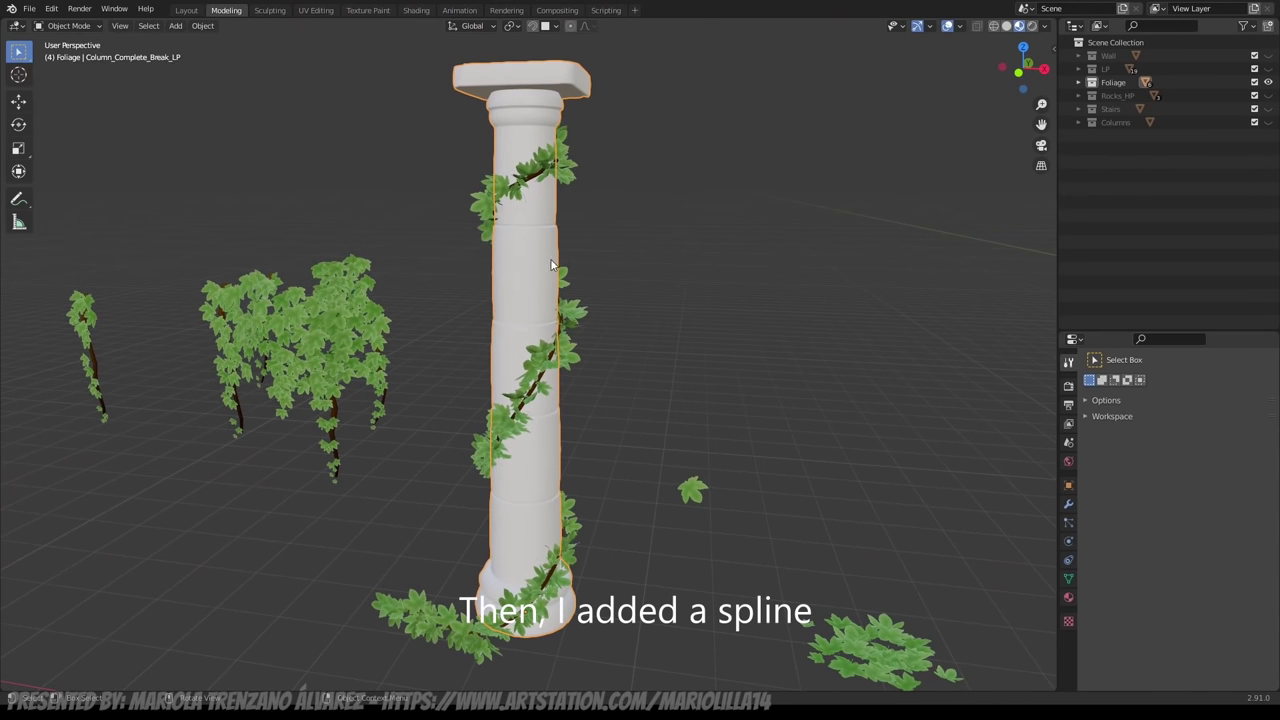
Select the ivy wrapped around the column, then the single leaf, and compare how the leaf is repeated along the branch
{"action": "left_click", "coordinate": [545, 367]}
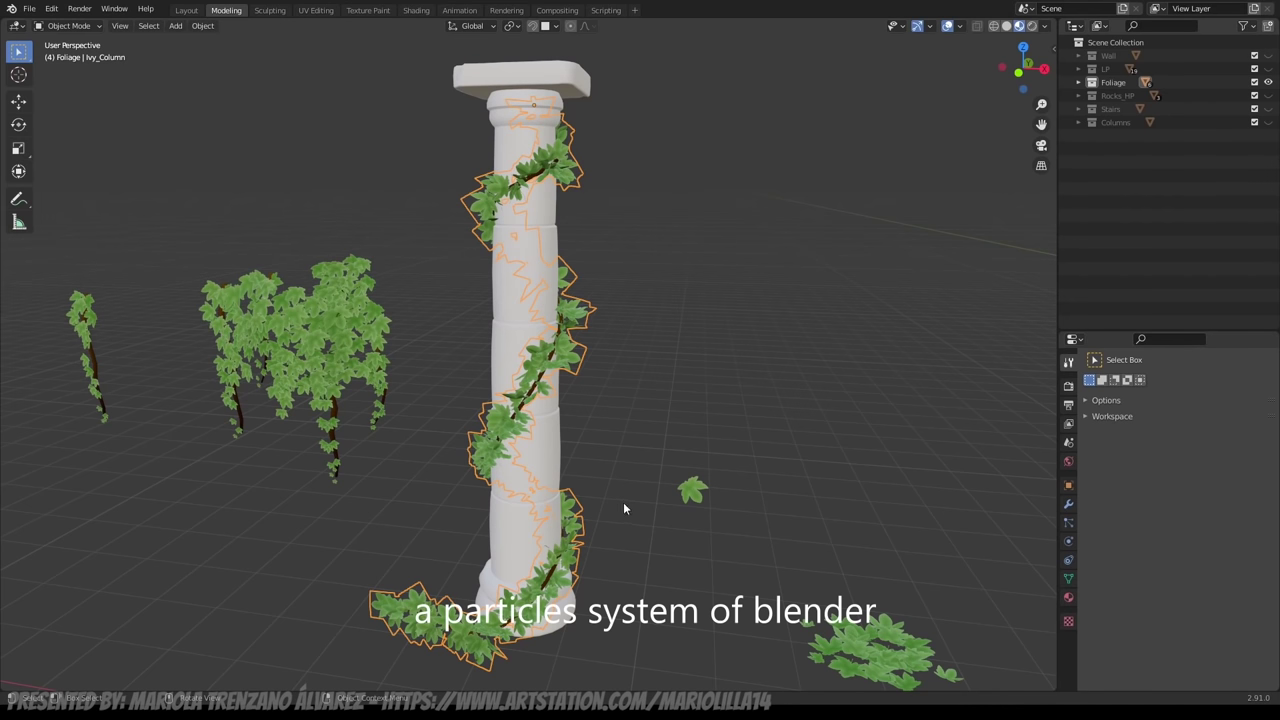
{"action": "scroll", "coordinate": [623, 502], "scroll_direction": "down", "scroll_amount": 3}
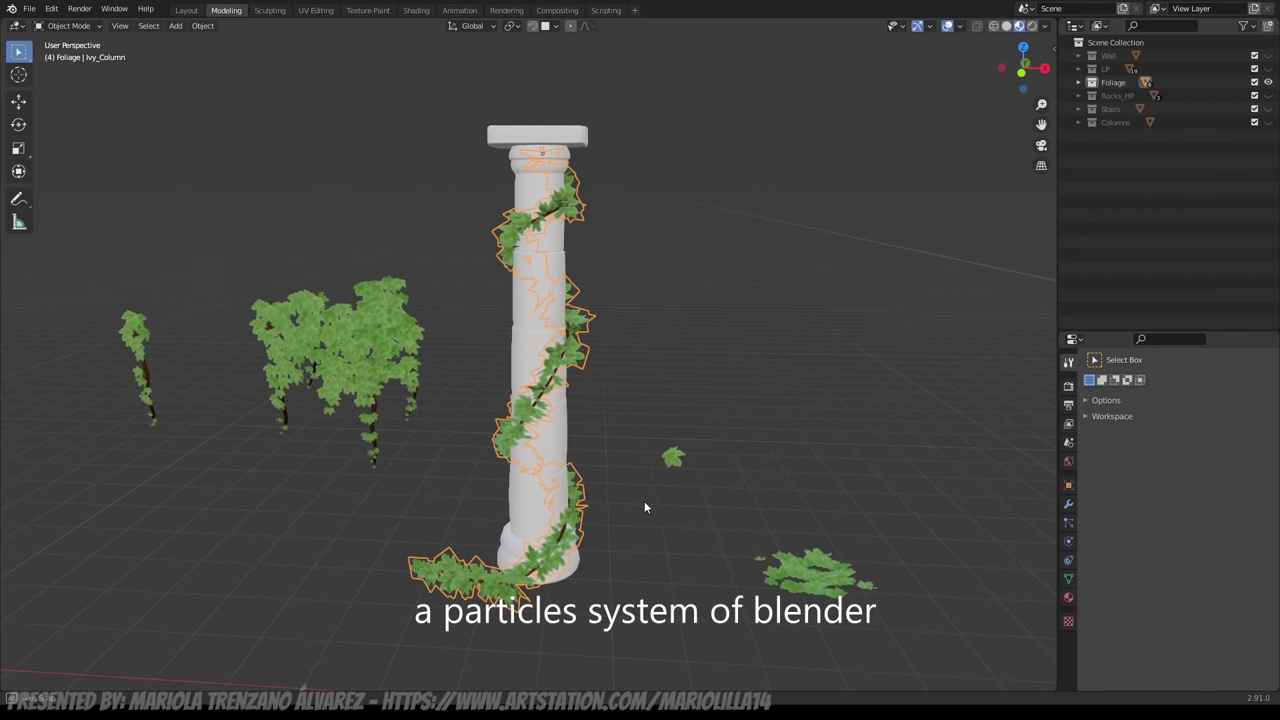
{"action": "left_click", "coordinate": [678, 459]}
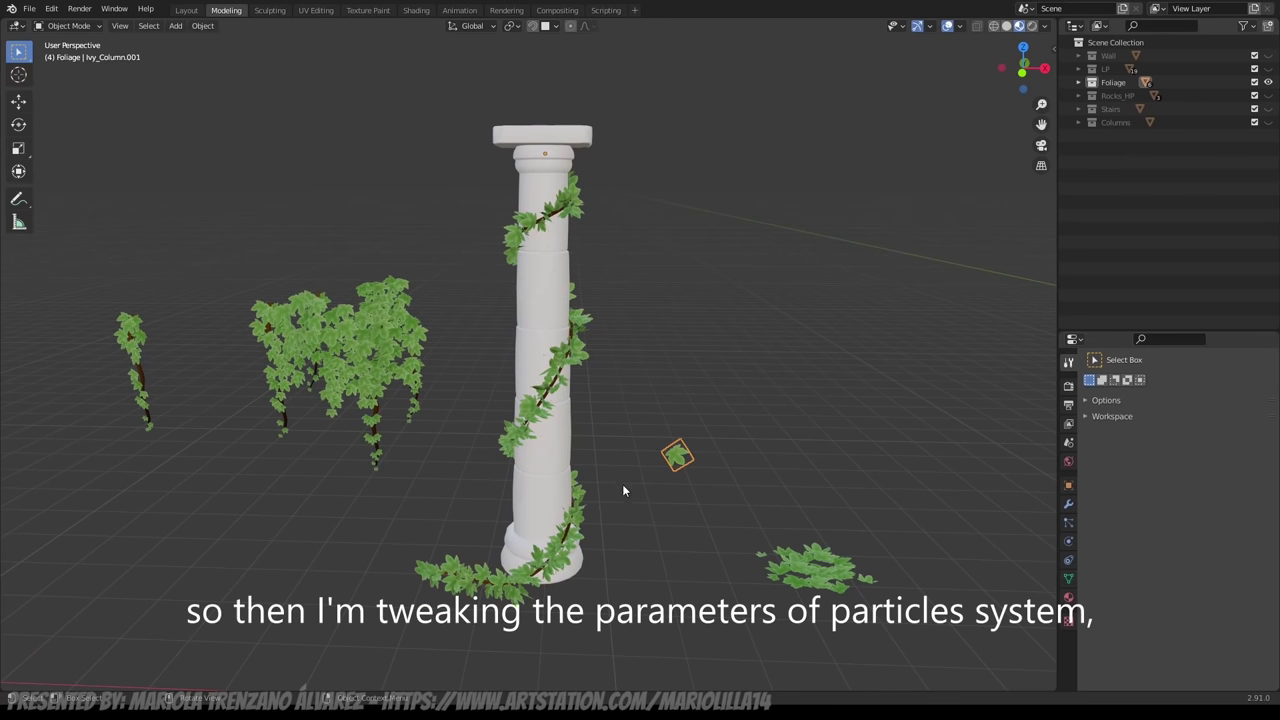
{"action": "middle_click_drag", "start_coordinate": [623, 420], "coordinate": [595, 428]}
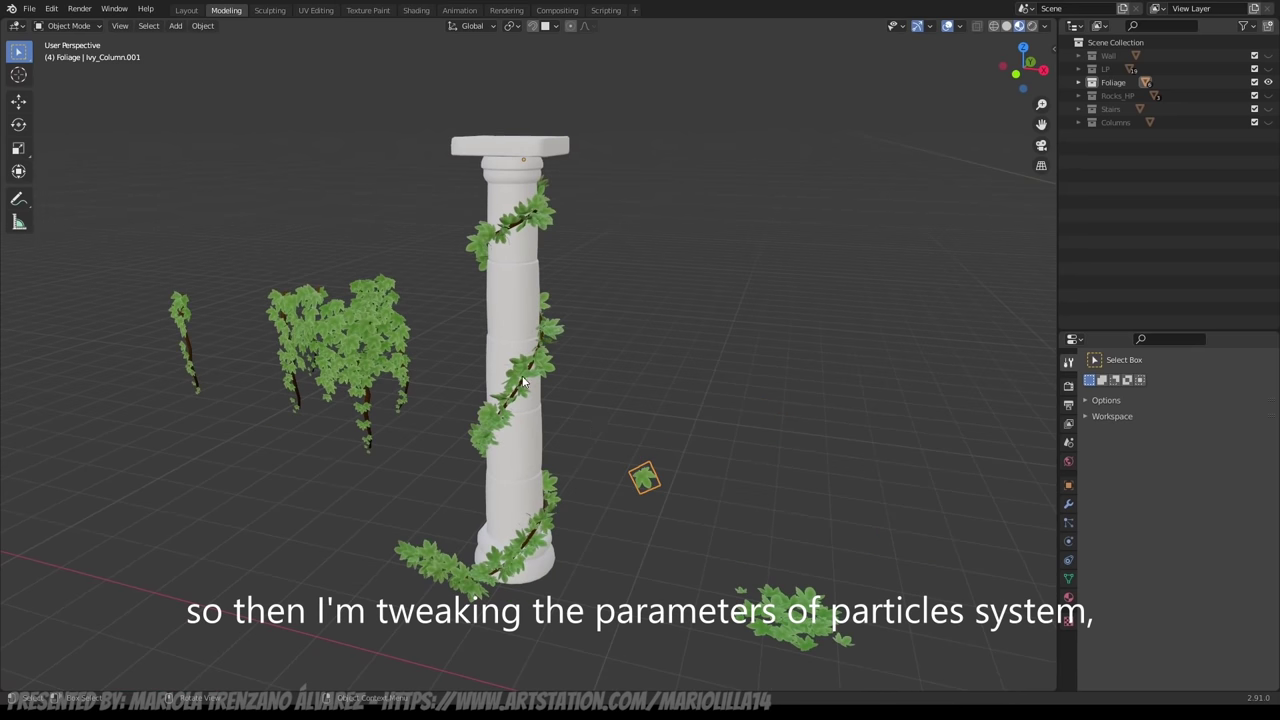
{"action": "middle_click_drag", "start_coordinate": [614, 489], "coordinate": [567, 238]}
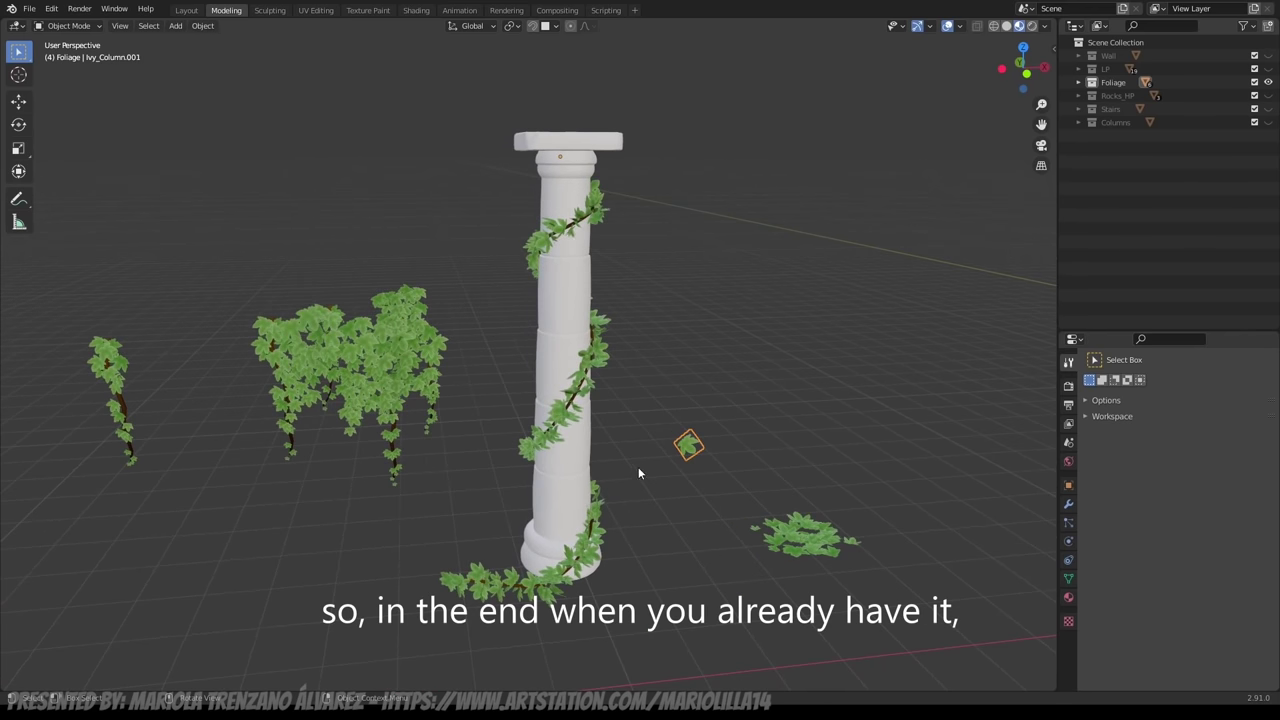
{"action": "middle_click_drag", "start_coordinate": [639, 473], "coordinate": [537, 318]}
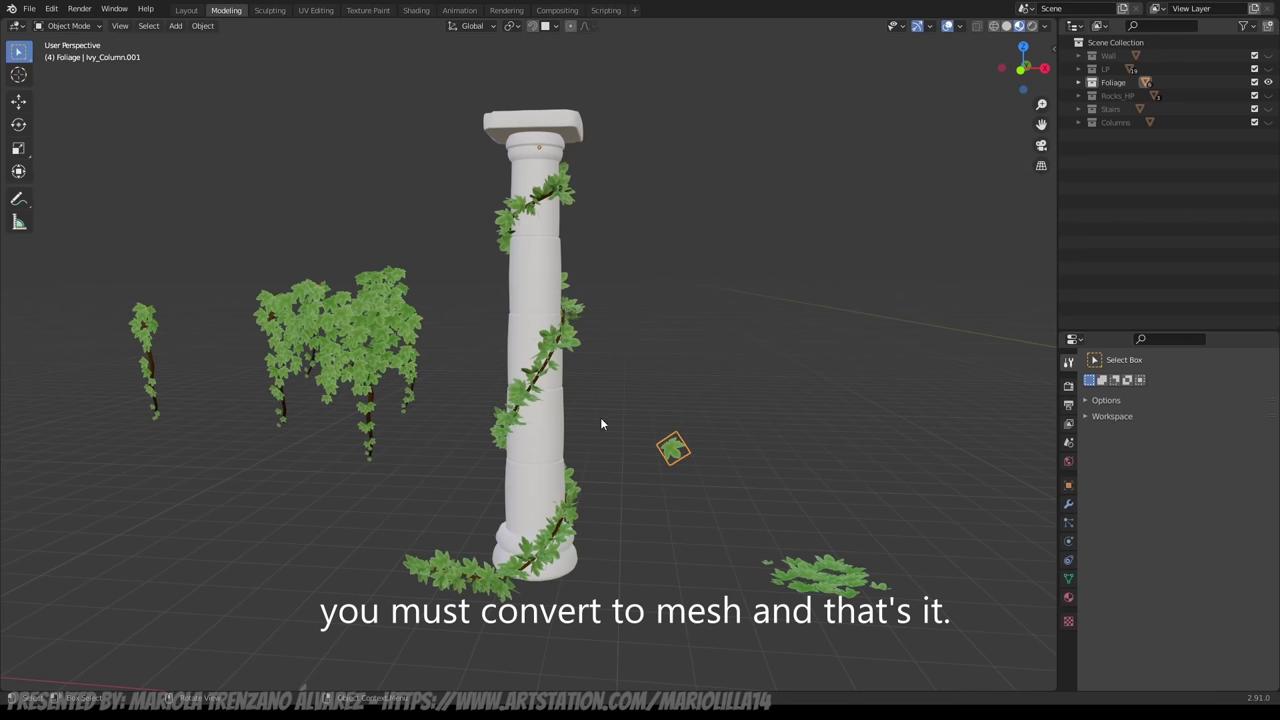
{"action": "middle_click_drag", "start_coordinate": [601, 424], "coordinate": [637, 429]}
{"action": "left_click", "coordinate": [590, 383]}
{"action": "middle_click_drag", "start_coordinate": [590, 383], "coordinate": [669, 422]}
Select the large hanging ivy cluster and inspect its leaf arrangement in front orthographic view
{"action": "left_click", "coordinate": [357, 369]}
{"action": "middle_click_drag", "start_coordinate": [468, 476], "coordinate": [480, 390]}
{"action": "scroll", "coordinate": [480, 390], "scroll_direction": "up", "scroll_amount": 8}
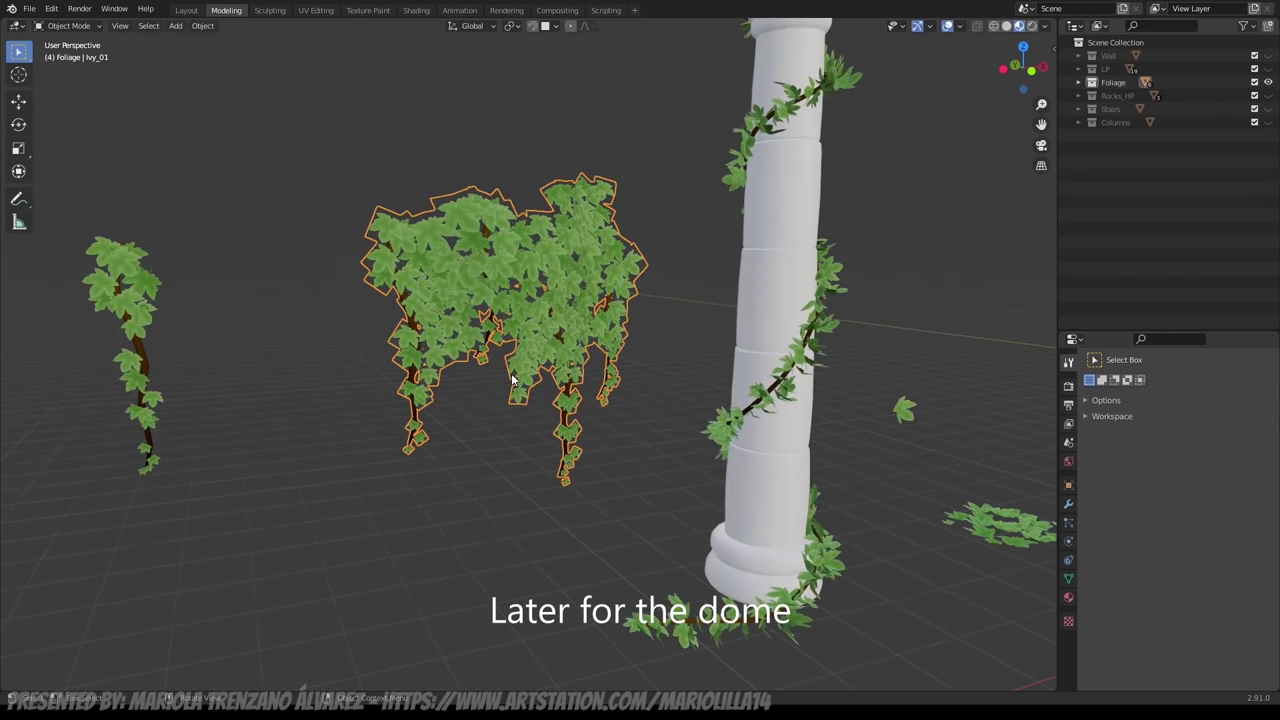
{"action": "middle_click_drag", "start_coordinate": [575, 427], "coordinate": [532, 392]}
{"action": "key", "text": "q"}
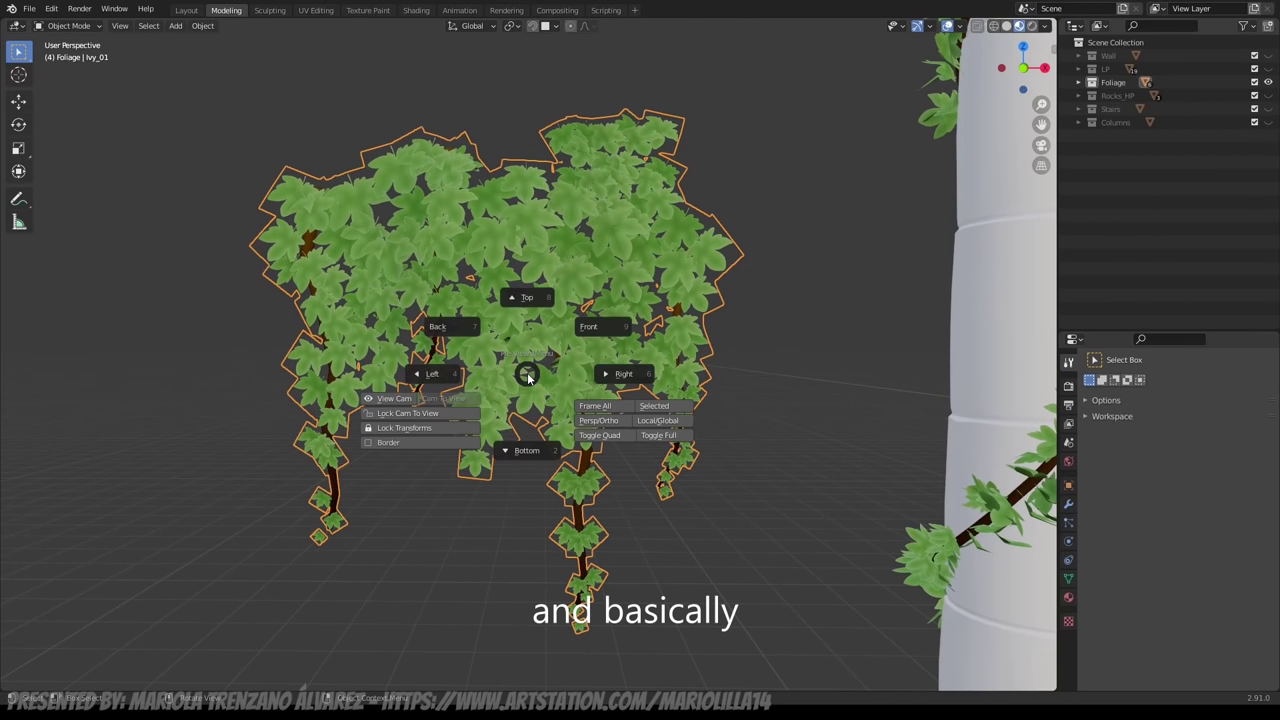
{"action": "left_click", "coordinate": [583, 343]}
{"action": "scroll", "coordinate": [540, 326], "scroll_direction": "up", "scroll_amount": 4}
{"action": "scroll", "coordinate": [548, 328], "scroll_direction": "down", "scroll_amount": 2}
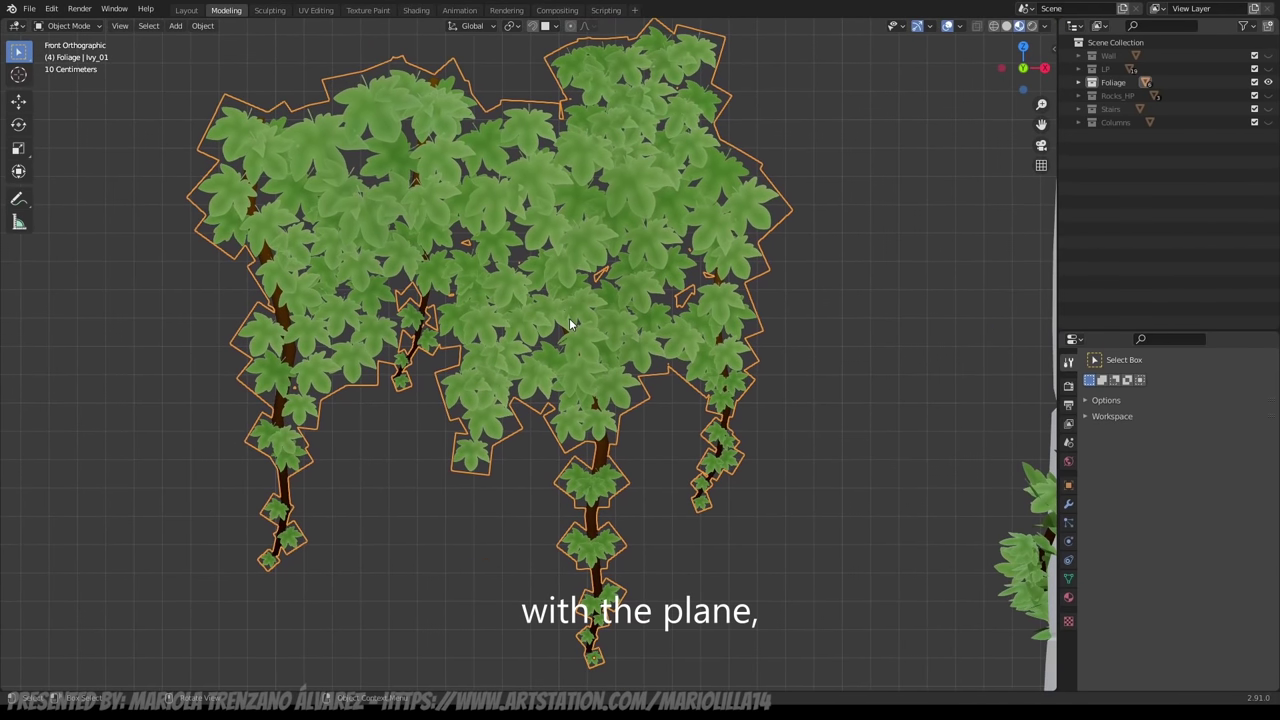
{"action": "scroll", "coordinate": [569, 318], "scroll_direction": "down", "scroll_amount": 2}
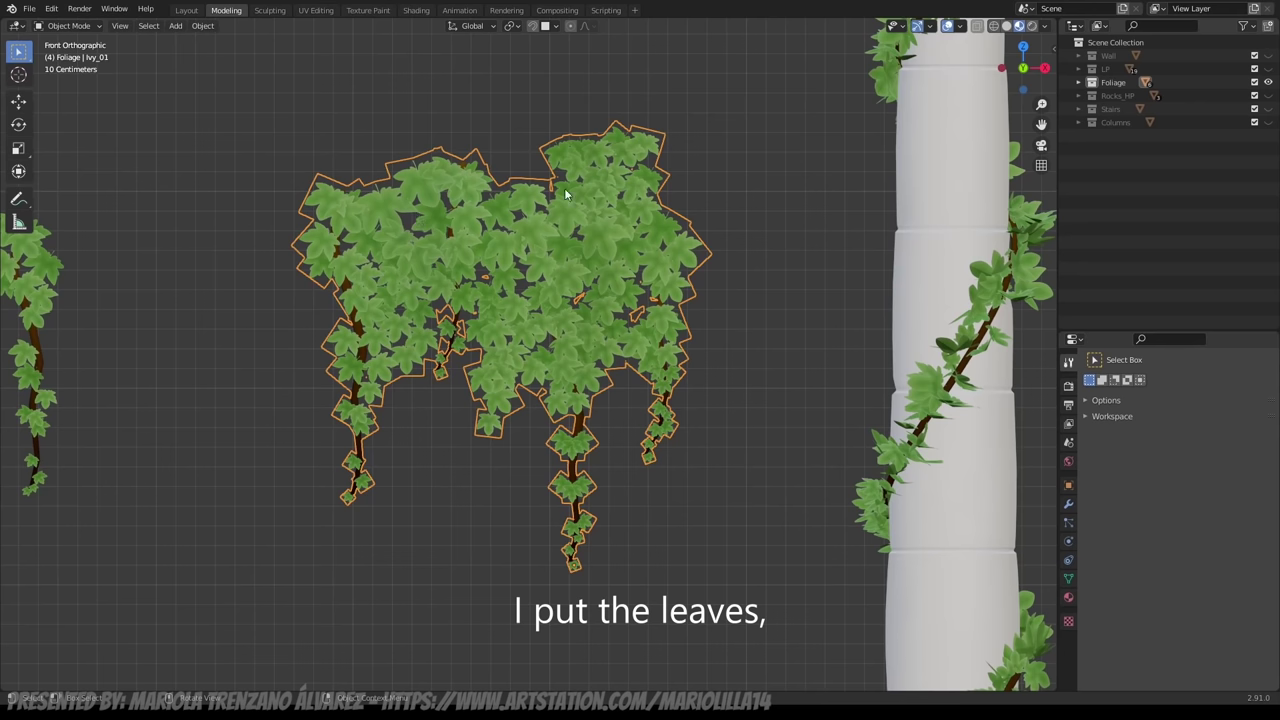
{"action": "scroll", "coordinate": [581, 547], "scroll_direction": "up", "scroll_amount": 2}
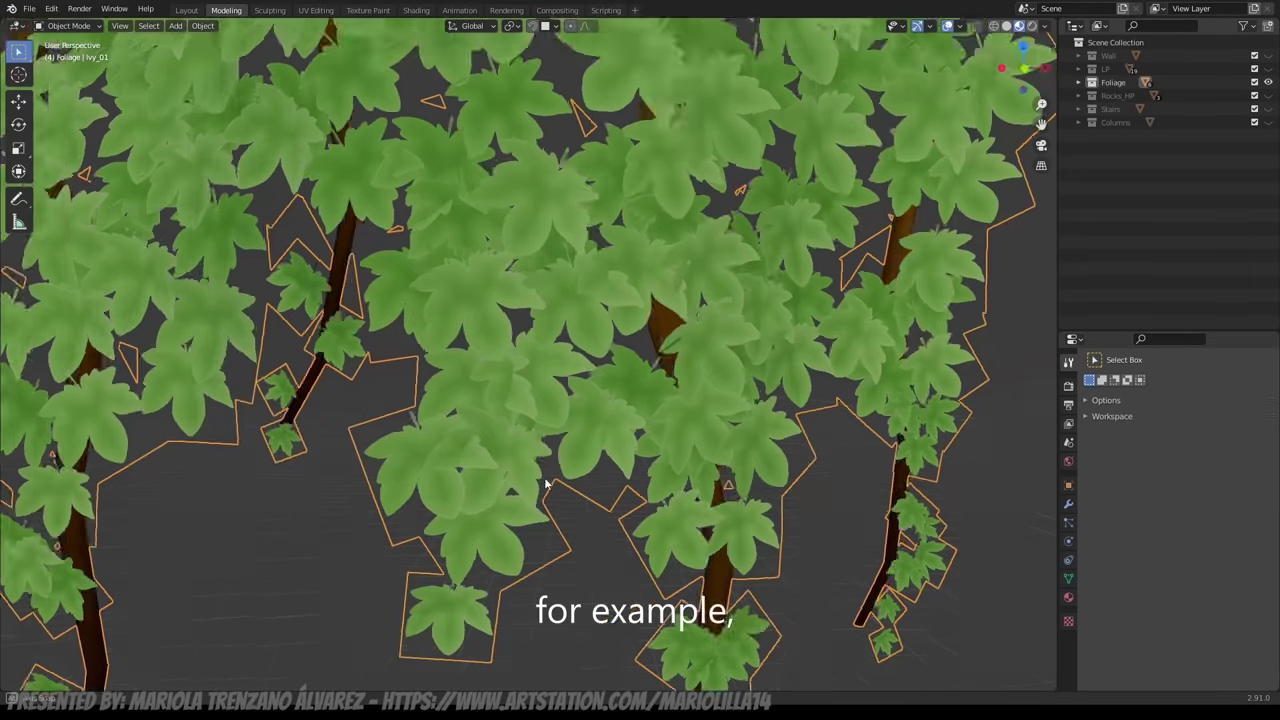
Inspect the back of the hanging ivy cluster, where the branches are exposed behind the leaves
{"action": "middle_click_drag", "start_coordinate": [546, 486], "coordinate": [762, 497]}
{"action": "scroll", "coordinate": [573, 486], "scroll_direction": "down", "scroll_amount": 6}
{"action": "middle_click_drag", "start_coordinate": [785, 318], "coordinate": [803, 297]}
{"action": "scroll", "coordinate": [785, 272], "scroll_direction": "up", "scroll_amount": 3}
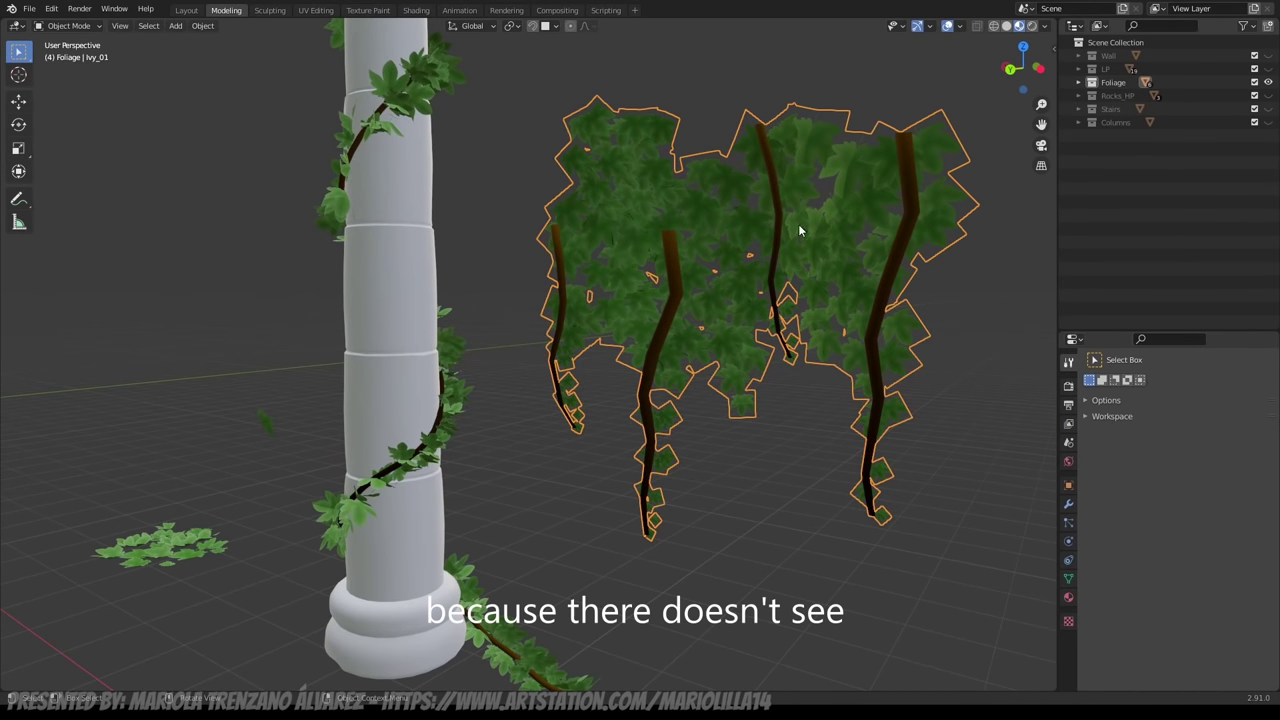
{"action": "middle_click_drag", "start_coordinate": [750, 366], "coordinate": [335, 314]}
{"action": "scroll", "coordinate": [349, 320], "scroll_direction": "down", "scroll_amount": 1}
Return to the front view and examine the leaf sizes toward the tips of the hanging branches
{"action": "key", "text": "grave"}
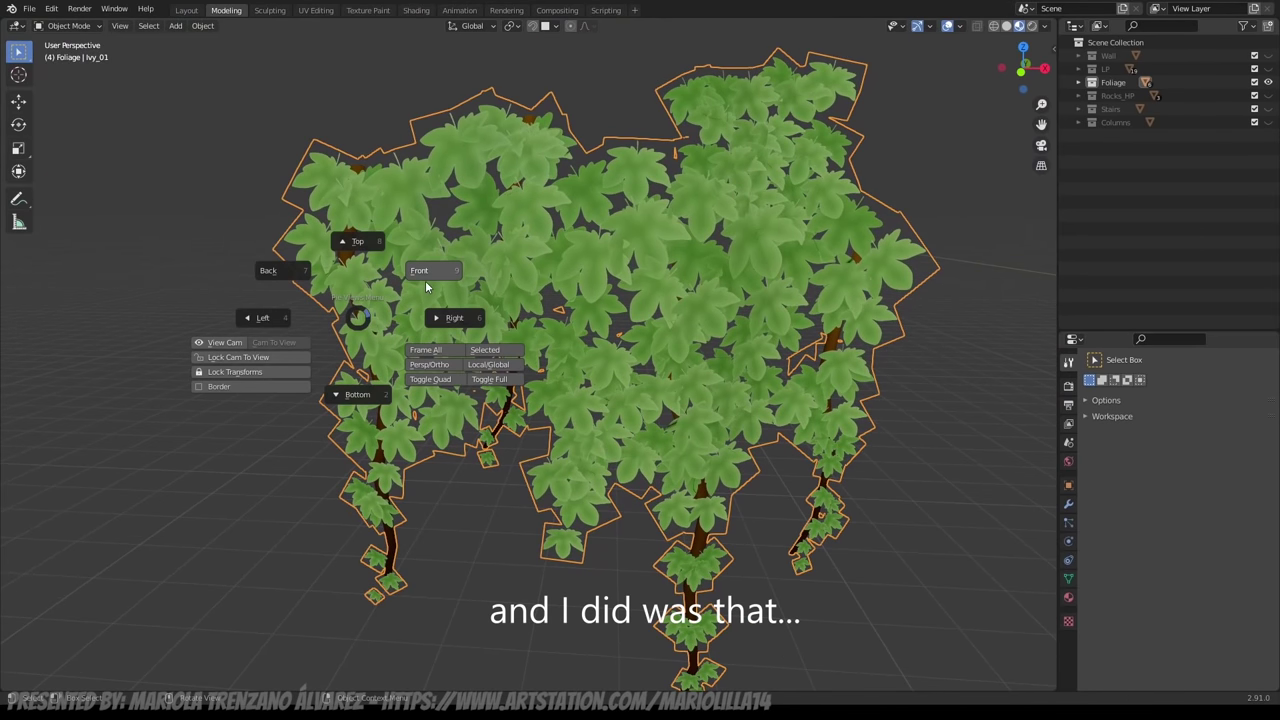
{"action": "left_click", "coordinate": [426, 287]}
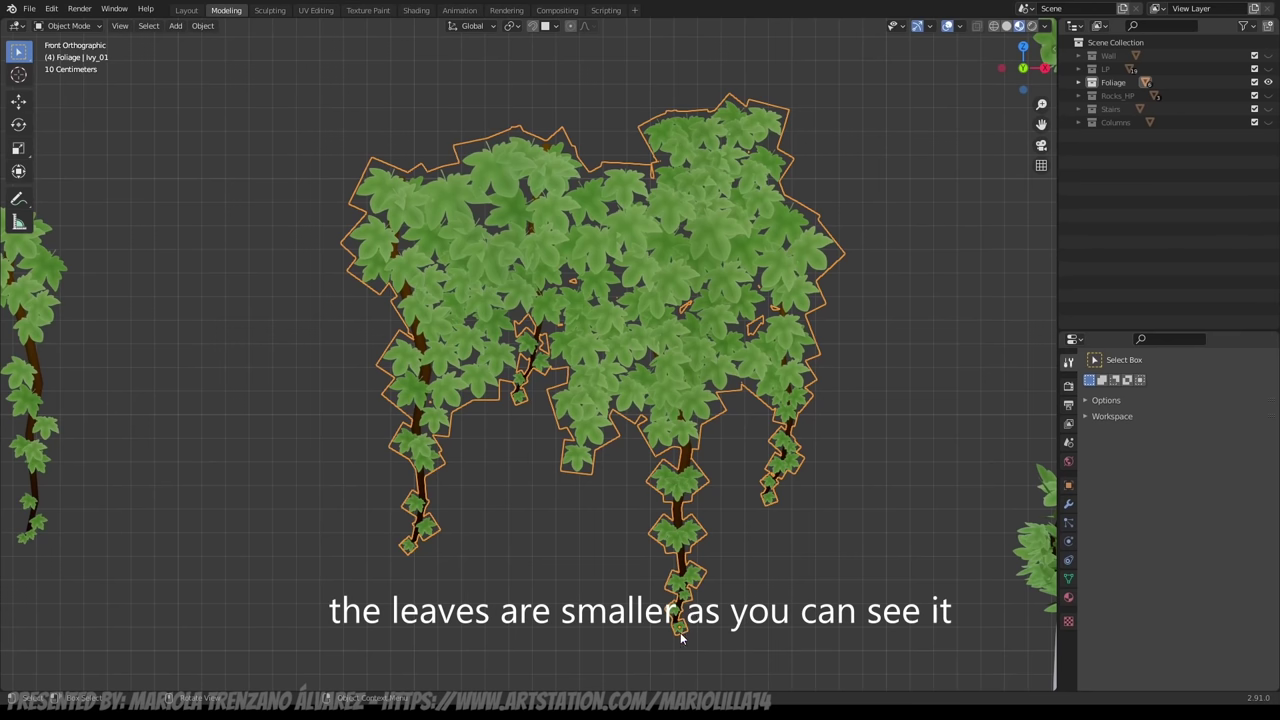
{"action": "scroll", "coordinate": [680, 638], "scroll_direction": "up", "scroll_amount": 4}
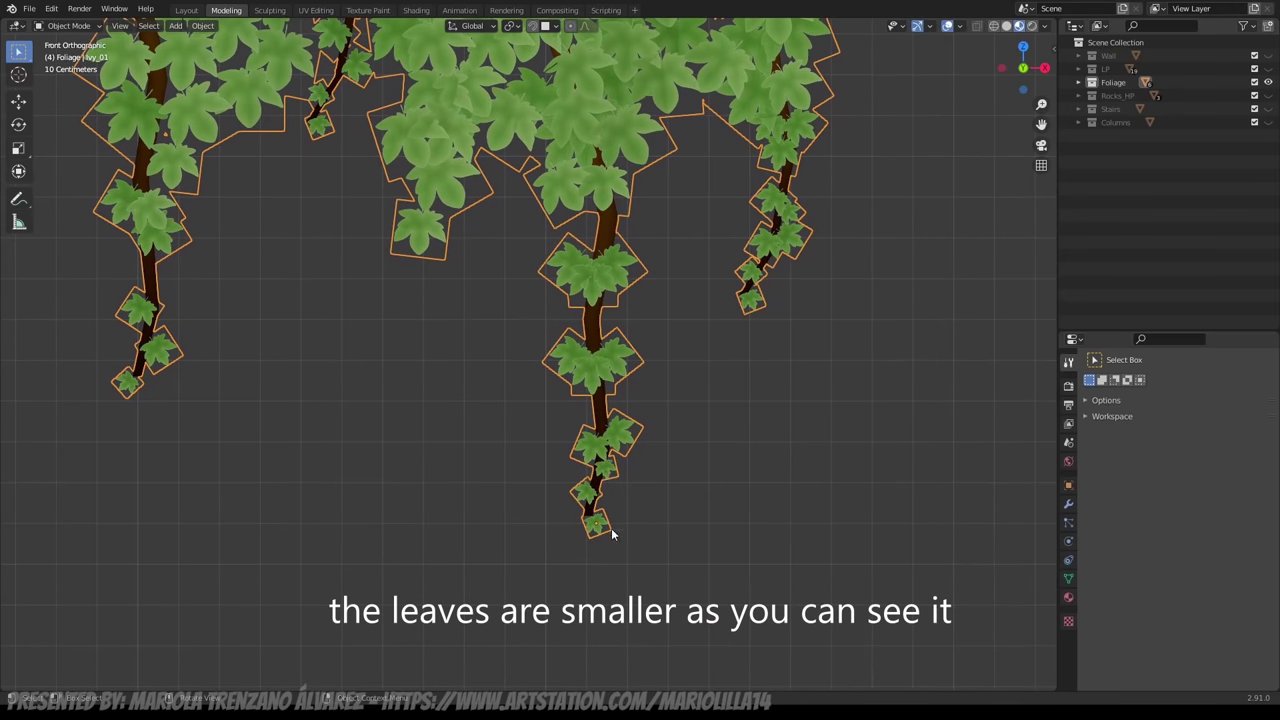
{"action": "scroll", "coordinate": [609, 543], "scroll_direction": "up", "scroll_amount": 2}
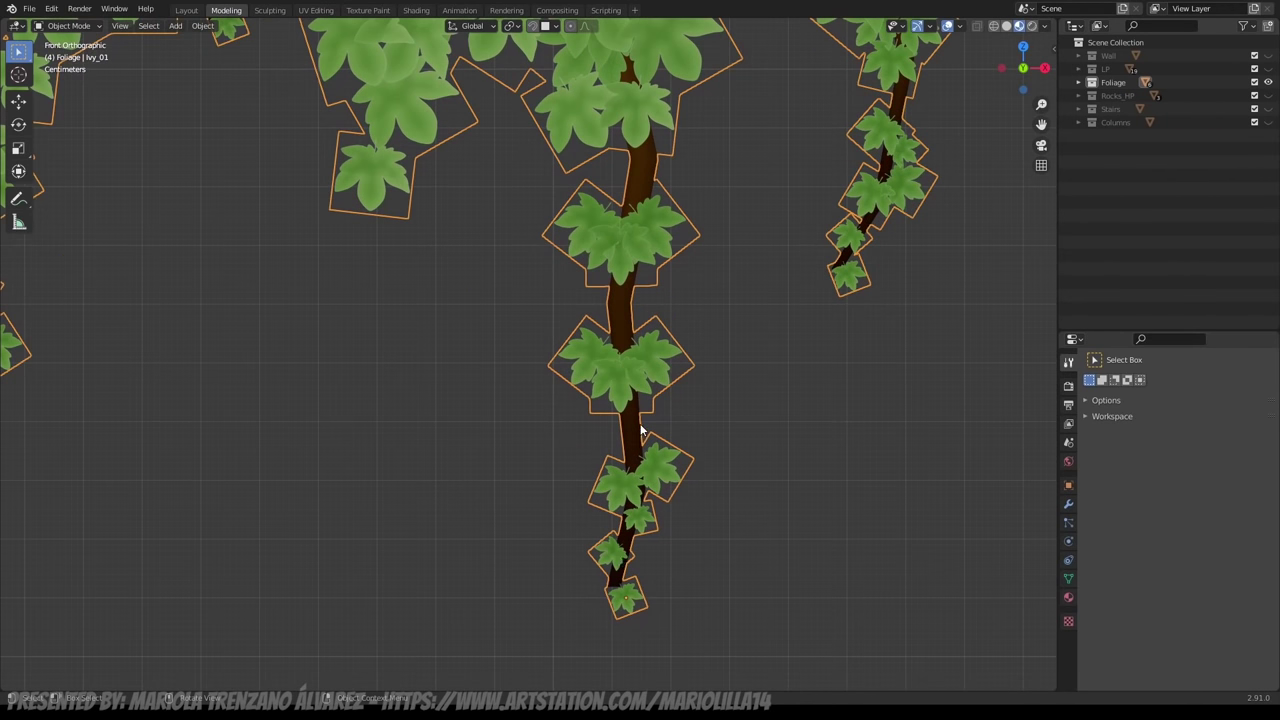
{"action": "scroll", "coordinate": [641, 428], "scroll_direction": "down", "scroll_amount": 1}
{"action": "scroll", "coordinate": [614, 269], "scroll_direction": "down", "scroll_amount": 1}
{"action": "middle_click_drag", "start_coordinate": [617, 298], "coordinate": [629, 546], "text": "shift"}
{"action": "scroll", "coordinate": [634, 366], "scroll_direction": "down", "scroll_amount": 5}
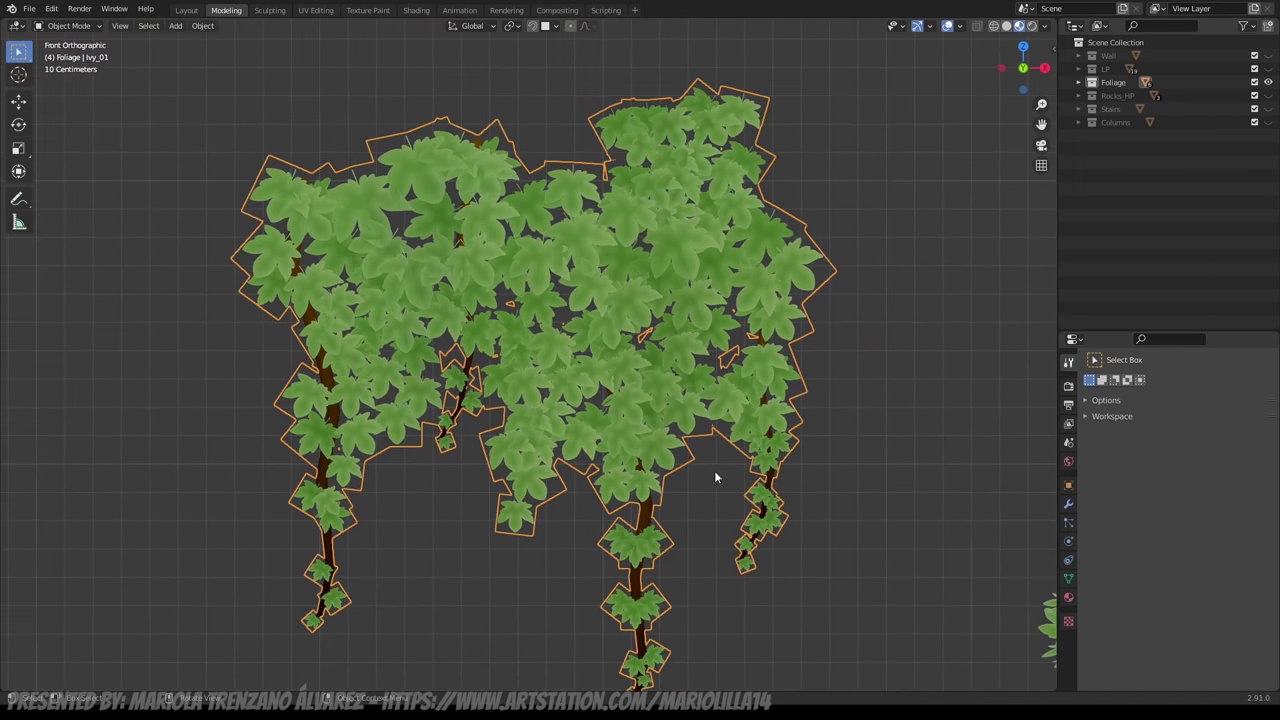
Deselect the hanging ivy cluster and examine the variation in its leaves' scale, rotation and position from several angles
{"action": "middle_click_drag", "start_coordinate": [715, 473], "coordinate": [672, 459]}
{"action": "scroll", "coordinate": [672, 459], "scroll_direction": "up", "scroll_amount": 1}
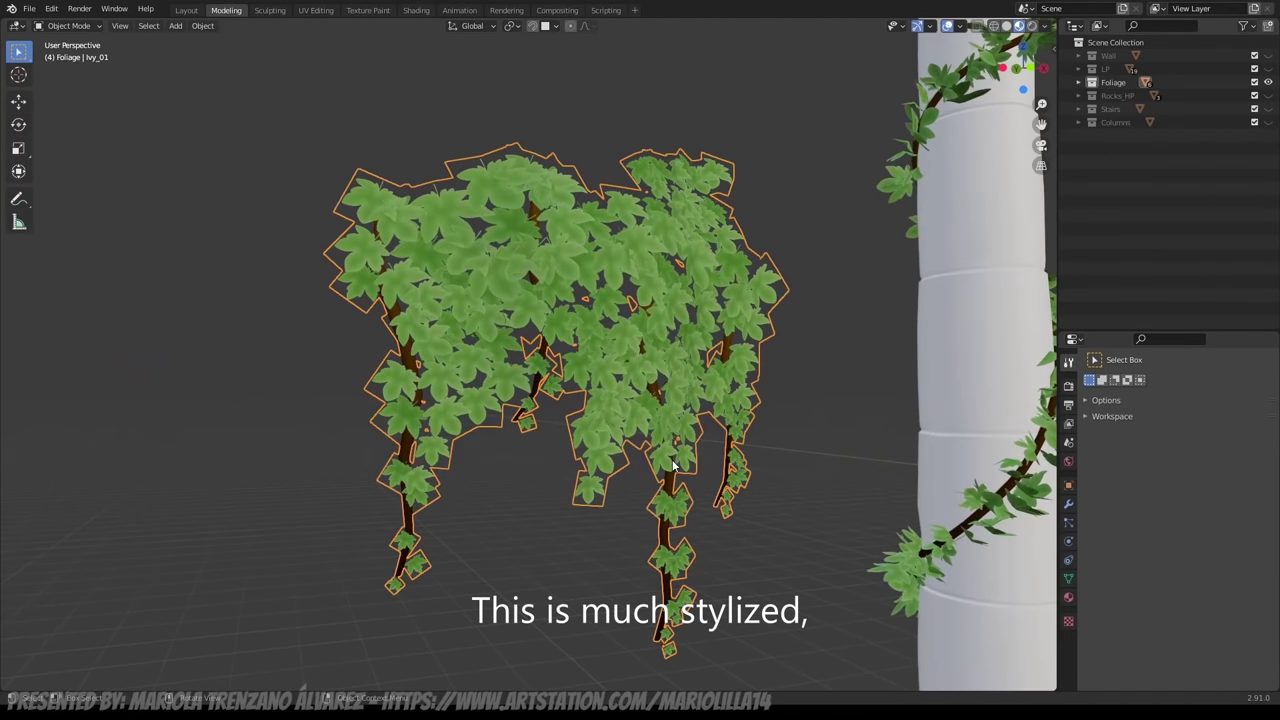
{"action": "left_click", "coordinate": [608, 540]}
{"action": "middle_click_drag", "start_coordinate": [736, 549], "coordinate": [672, 566]}
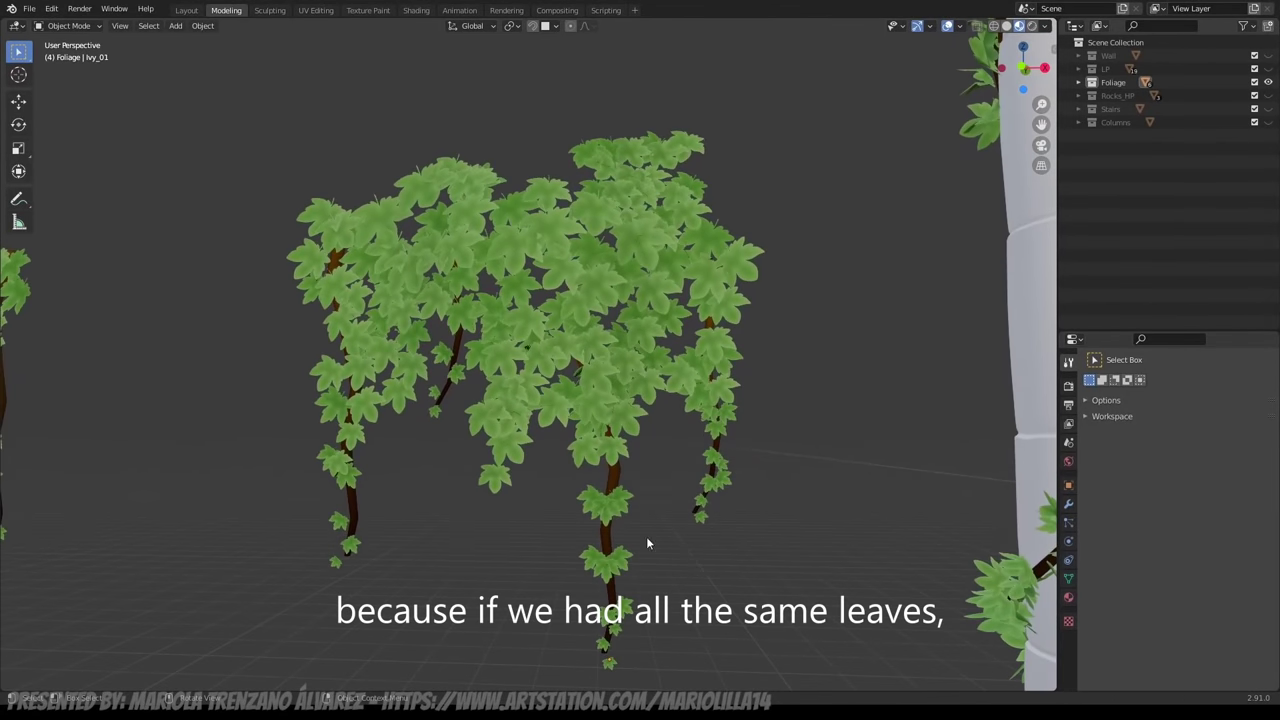
{"action": "middle_click_drag", "start_coordinate": [568, 362], "coordinate": [552, 272]}
{"action": "scroll", "coordinate": [676, 549], "scroll_direction": "up", "scroll_amount": 3}
{"action": "scroll", "coordinate": [622, 499], "scroll_direction": "down", "scroll_amount": 5}
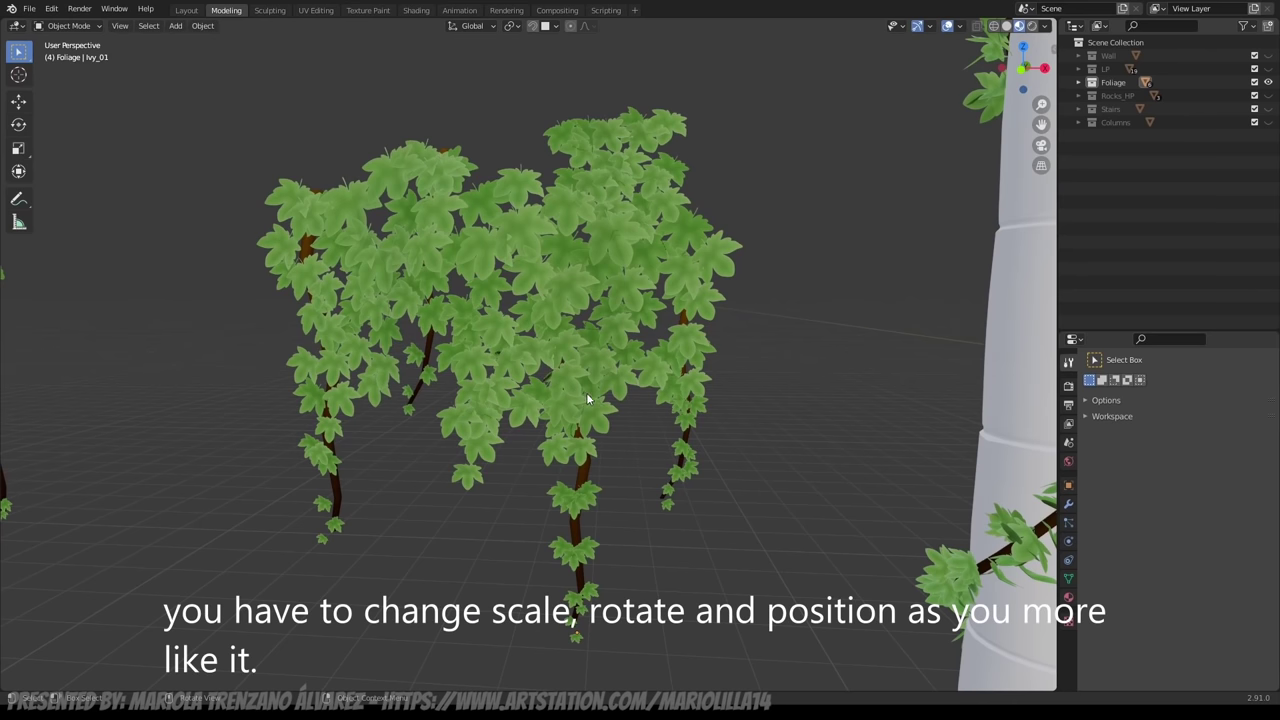
{"action": "middle_click_drag", "start_coordinate": [588, 399], "coordinate": [500, 291]}
{"action": "middle_click_drag", "start_coordinate": [680, 345], "coordinate": [613, 336]}
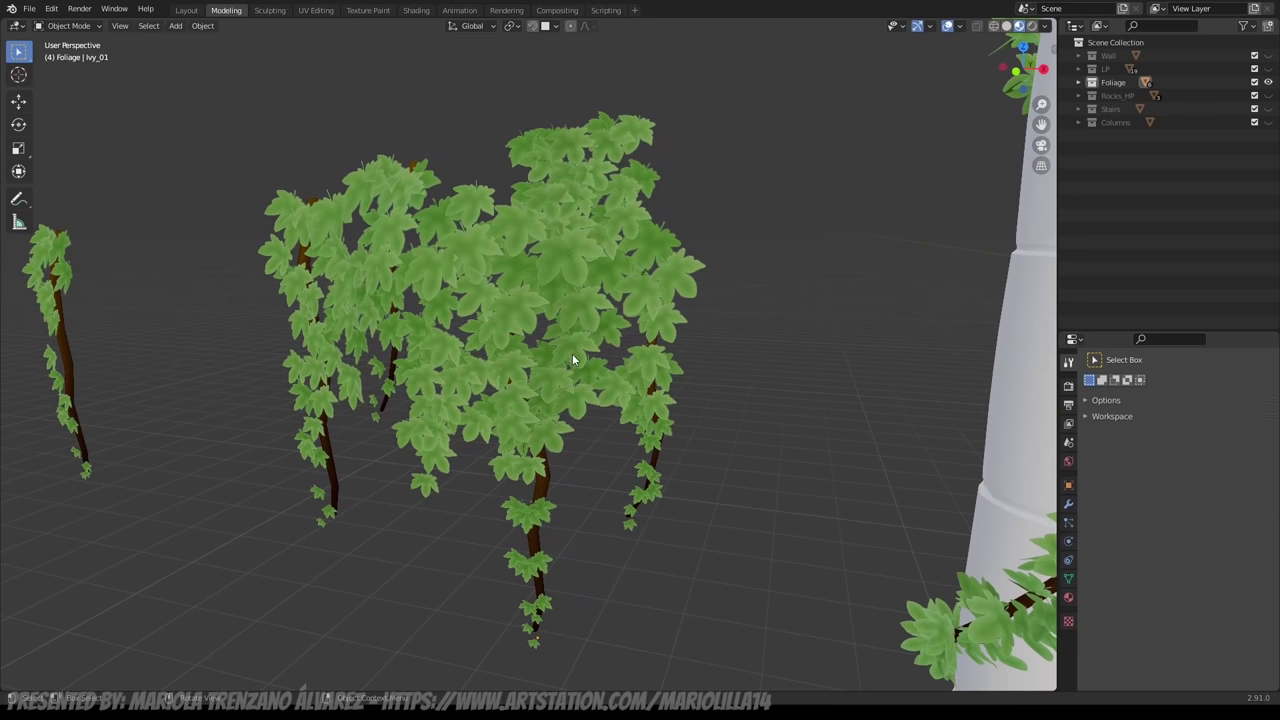
{"action": "middle_click_drag", "start_coordinate": [493, 376], "coordinate": [547, 371]}
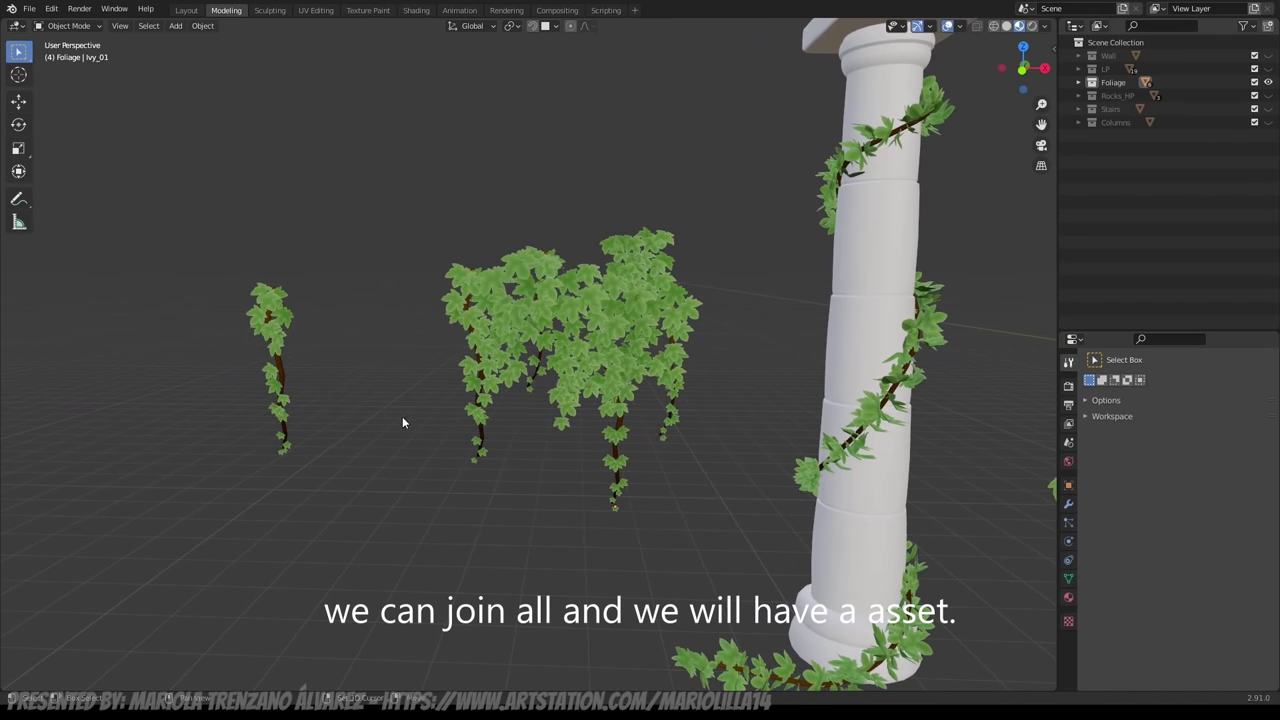
Examine the separate single ivy branch beside the hanging cluster from several angles
{"action": "middle_click_drag", "start_coordinate": [402, 416], "coordinate": [655, 414], "text": "shift"}
{"action": "middle_click_drag", "start_coordinate": [748, 398], "coordinate": [785, 390]}
{"action": "scroll", "coordinate": [466, 350], "scroll_direction": "up", "scroll_amount": 2}
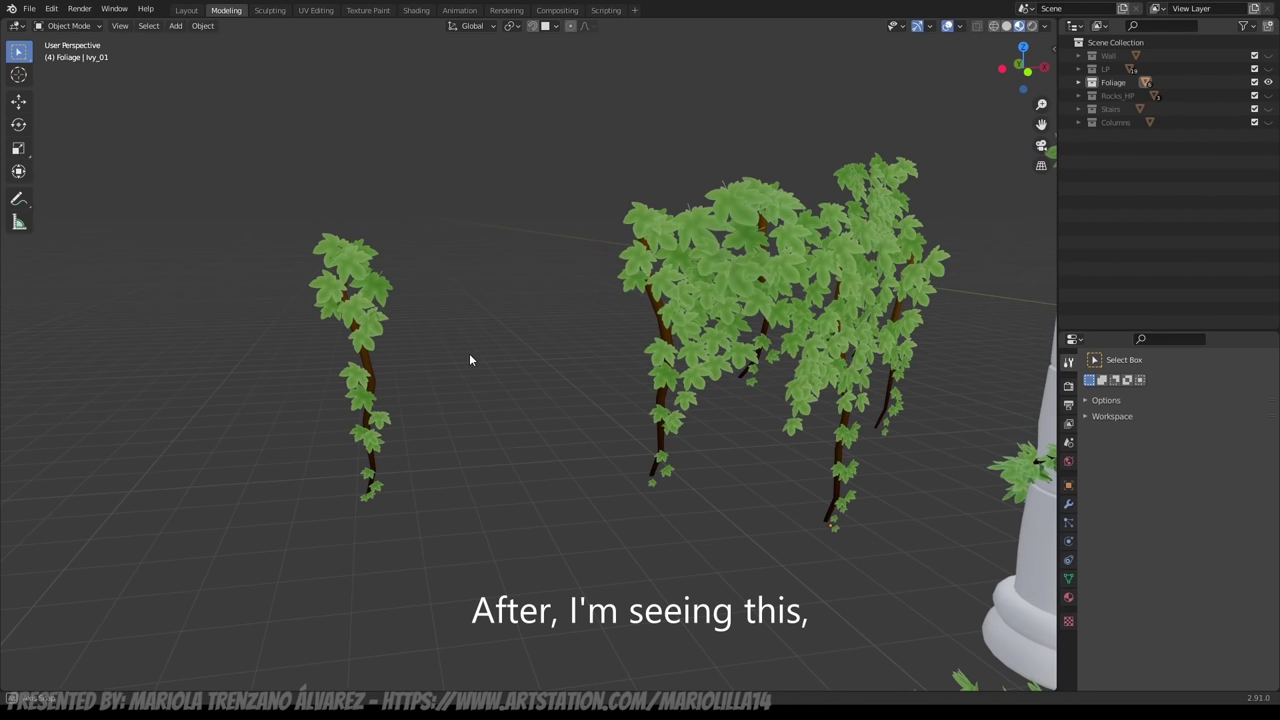
{"action": "middle_click_drag", "start_coordinate": [469, 353], "coordinate": [427, 322]}
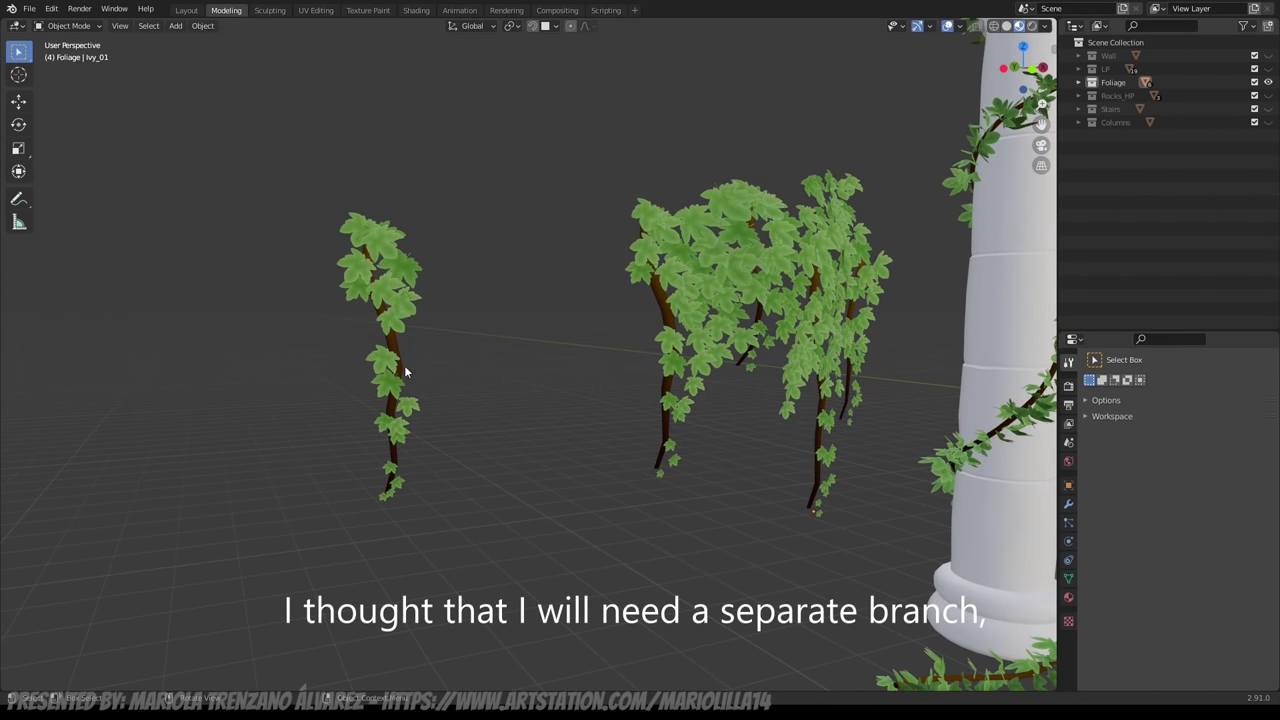
{"action": "middle_click_drag", "start_coordinate": [398, 490], "coordinate": [452, 448]}
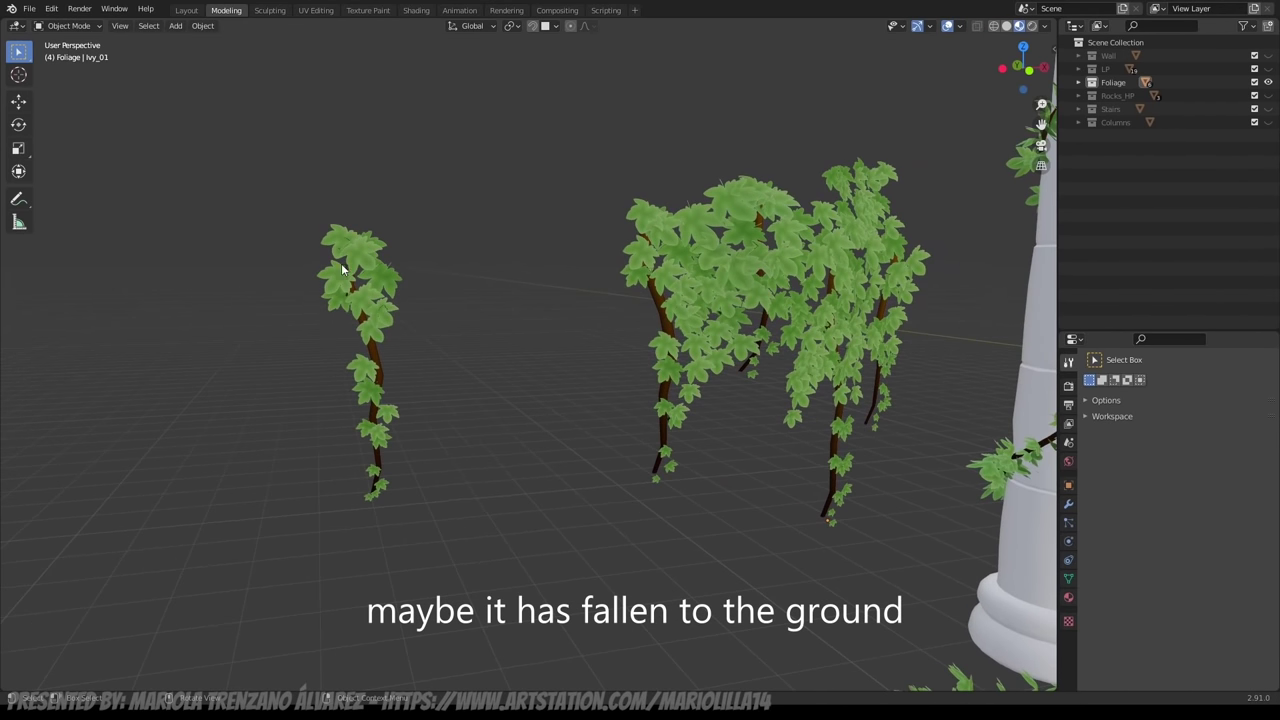
Compare the leaf arrangement on the single ivy branch with the hanging ivy cluster
{"action": "middle_click_drag", "start_coordinate": [470, 514], "coordinate": [480, 380]}
{"action": "middle_click_drag", "start_coordinate": [443, 329], "coordinate": [398, 322]}
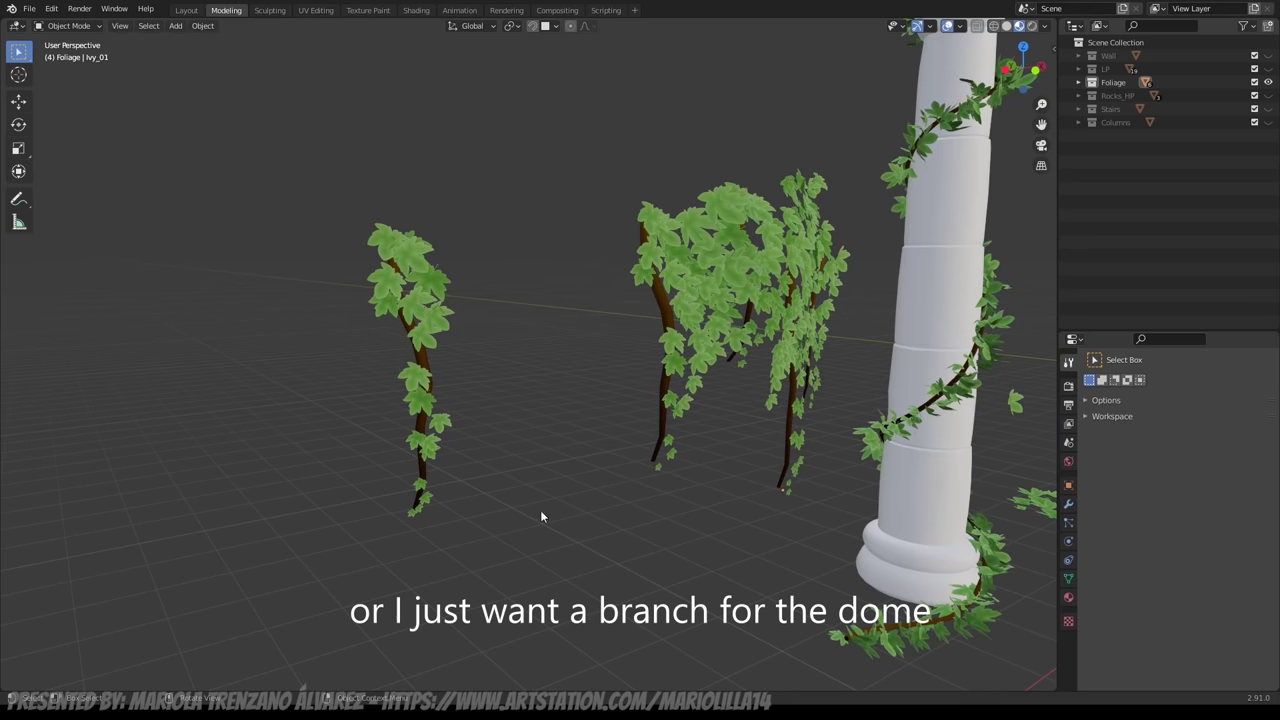
{"action": "middle_click_drag", "start_coordinate": [541, 516], "coordinate": [497, 503]}
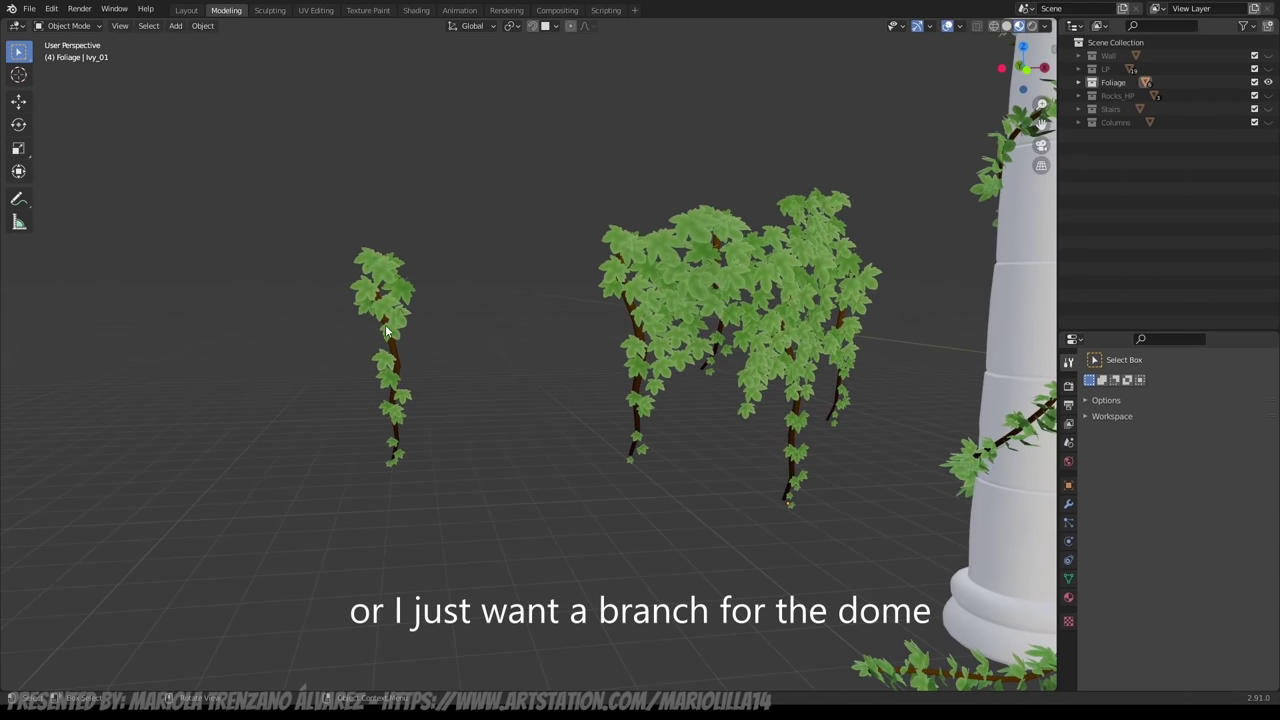
{"action": "middle_click_drag", "start_coordinate": [386, 330], "coordinate": [400, 397]}
{"action": "middle_click_drag", "start_coordinate": [386, 351], "coordinate": [722, 318]}
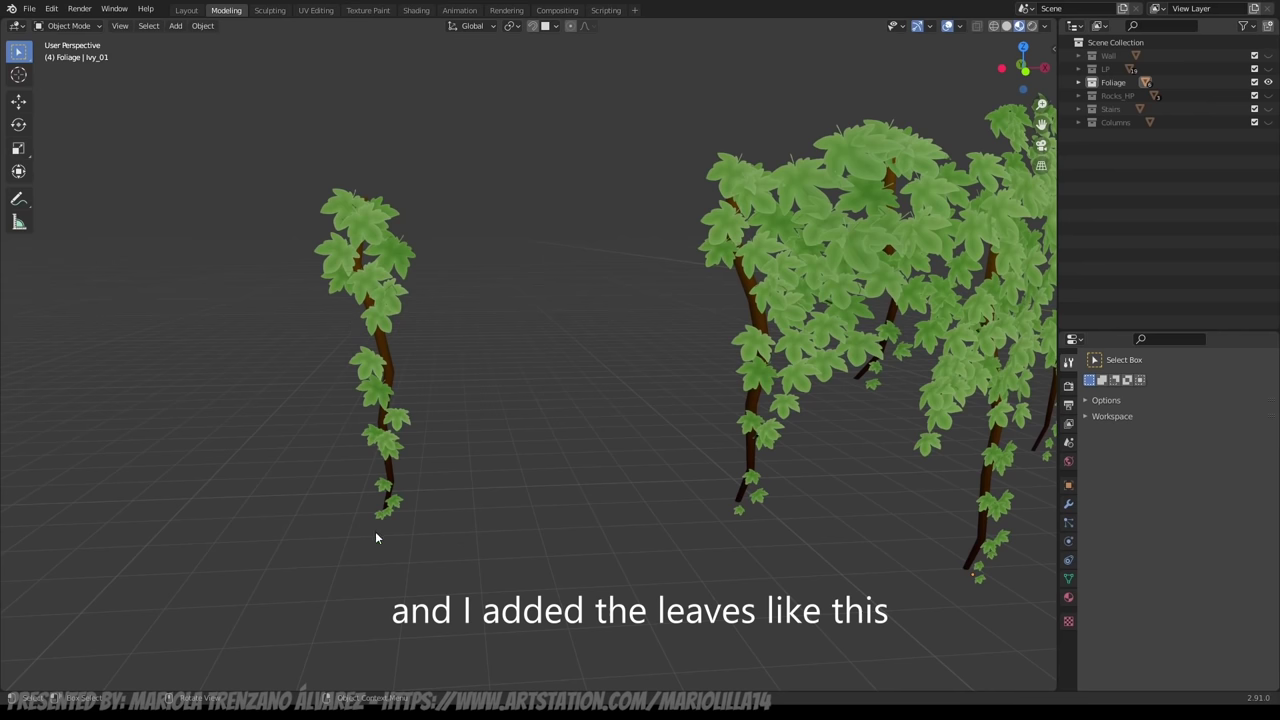
{"action": "middle_click_drag", "start_coordinate": [375, 531], "coordinate": [445, 397]}
{"action": "middle_click_drag", "start_coordinate": [512, 538], "coordinate": [764, 305]}
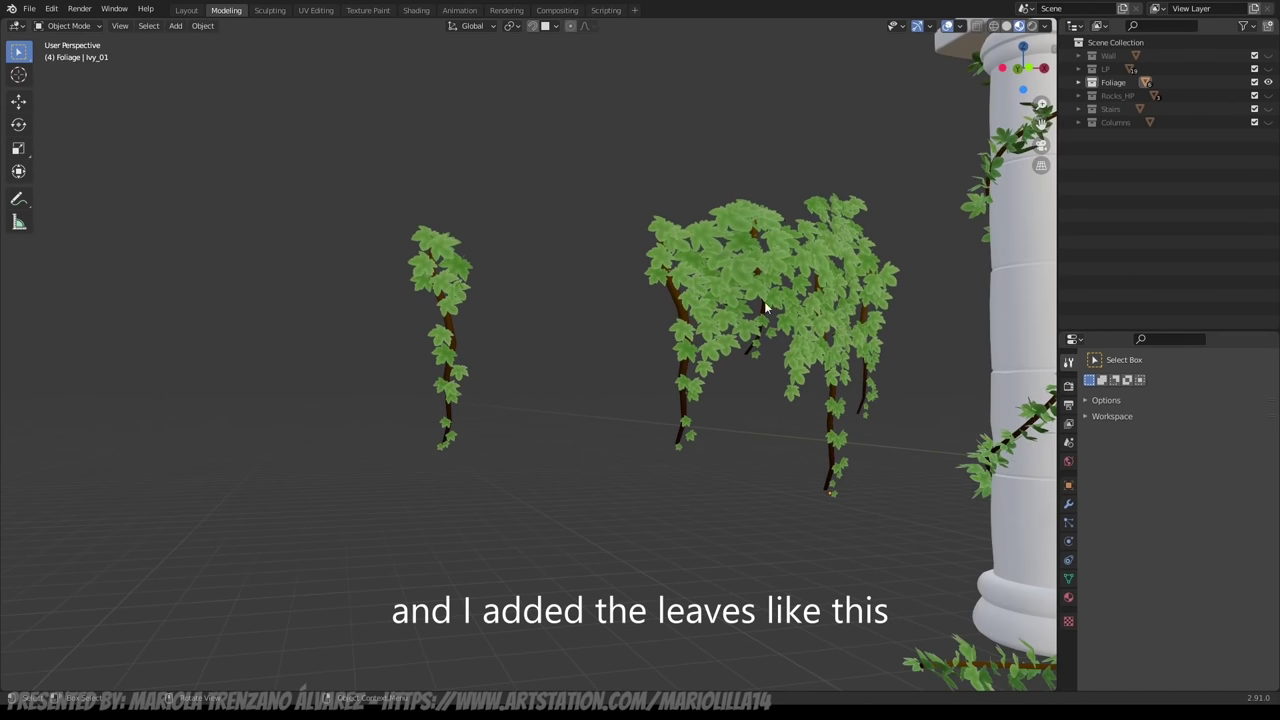
Select the flat cluster of loose leaves and examine how its duplicated leaves are rotated, scaled and overlapped
{"action": "middle_click_drag", "start_coordinate": [785, 413], "coordinate": [317, 429]}
{"action": "middle_click_drag", "start_coordinate": [614, 490], "coordinate": [610, 503]}
{"action": "left_click", "coordinate": [661, 484]}
{"action": "scroll", "coordinate": [606, 474], "scroll_direction": "up", "scroll_amount": 4}
{"action": "middle_click_drag", "start_coordinate": [496, 459], "coordinate": [608, 466]}
{"action": "scroll", "coordinate": [515, 463], "scroll_direction": "up", "scroll_amount": 2}
{"action": "middle_click_drag", "start_coordinate": [506, 461], "coordinate": [510, 362]}
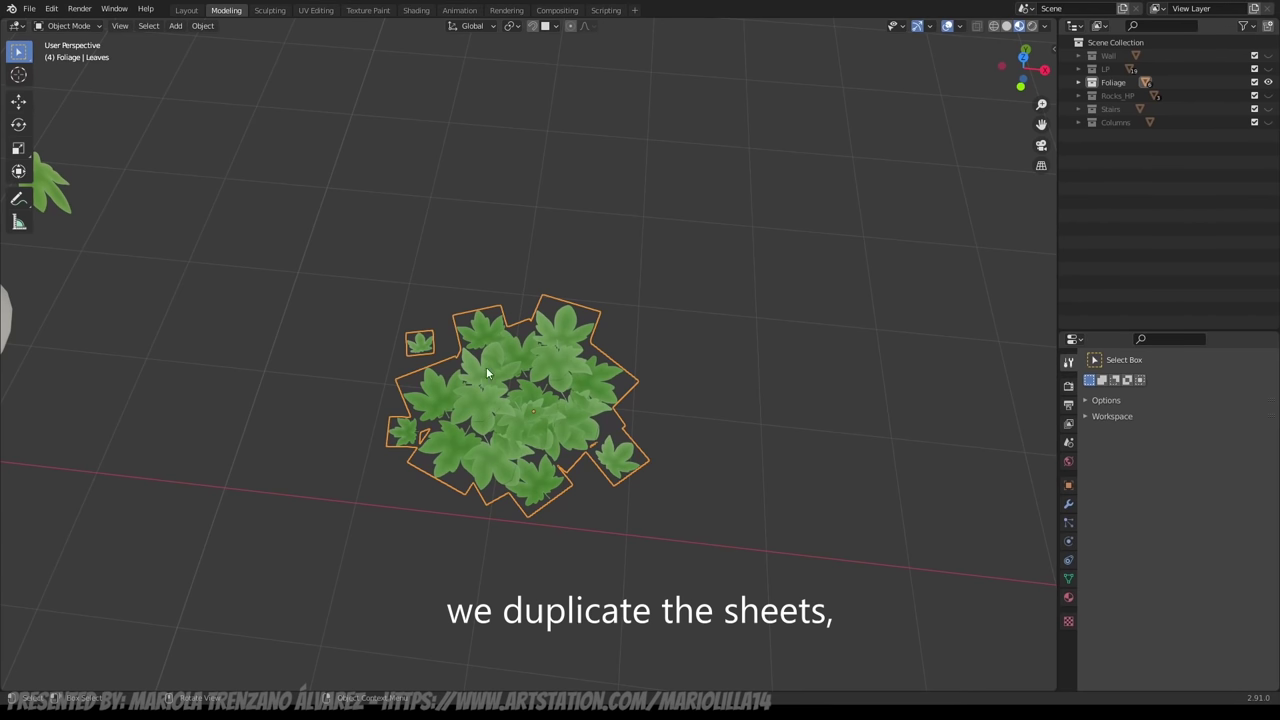
{"action": "middle_click_drag", "start_coordinate": [580, 402], "coordinate": [444, 439]}
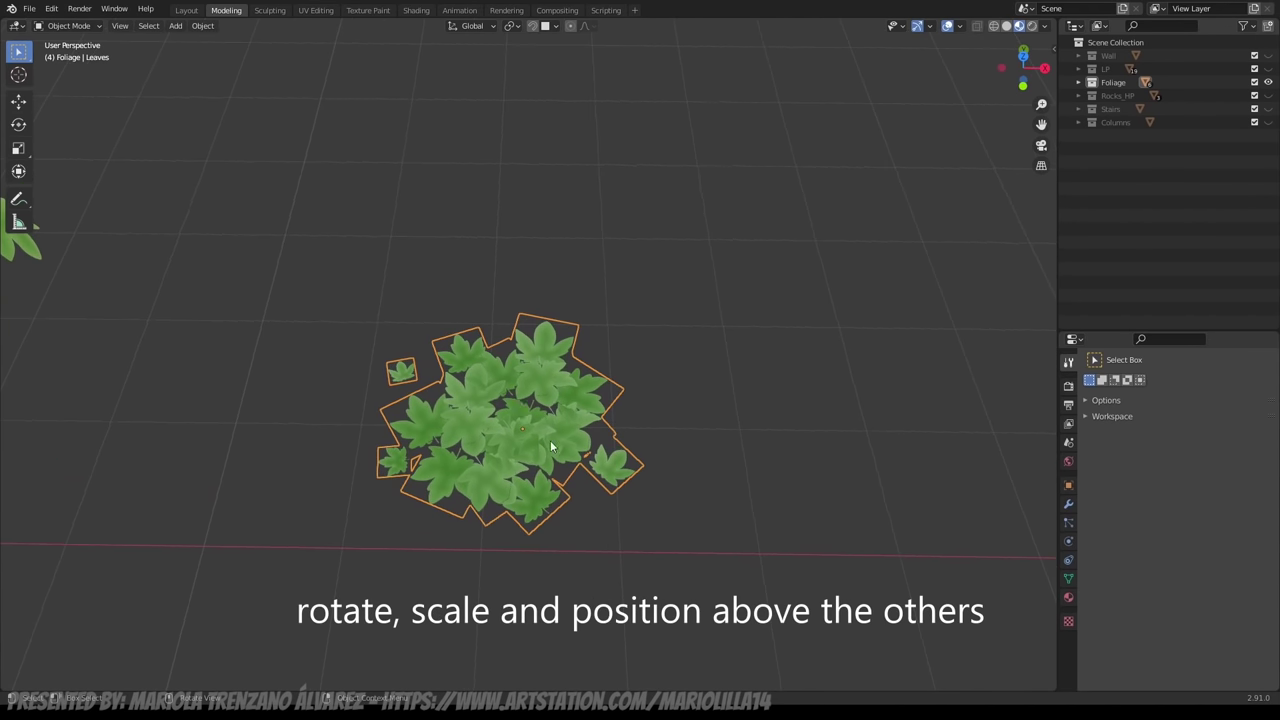
{"action": "middle_click_drag", "start_coordinate": [520, 377], "coordinate": [483, 532]}
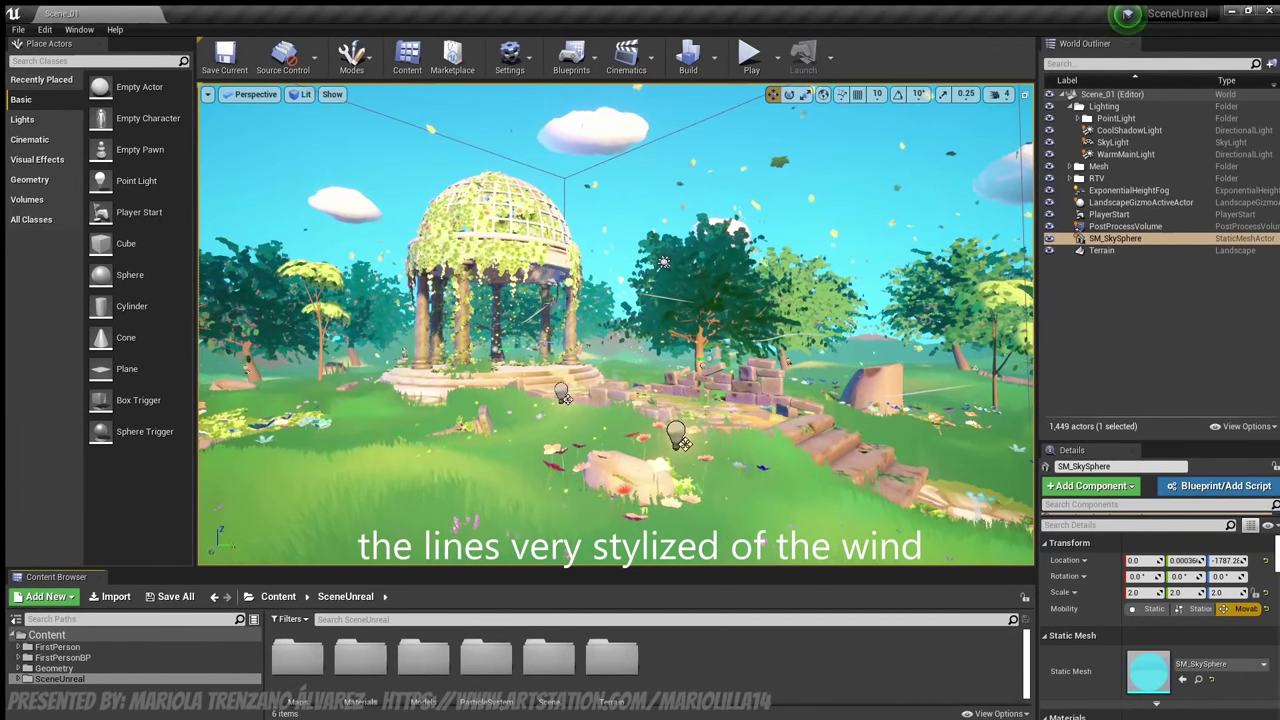
Switch to the Unreal Engine scene and examine the wind lines, drifting particles and lawn around the ivy-covered dome
{"action": "key", "text": "w"}
{"action": "mouse_move", "coordinate": [617, 335]}
{"action": "right_mouse_down"}
{"action": "mouse_move", "coordinate": [592, 322]}
{"action": "mouse_move", "coordinate": [620, 330]}
{"action": "right_mouse_up"}
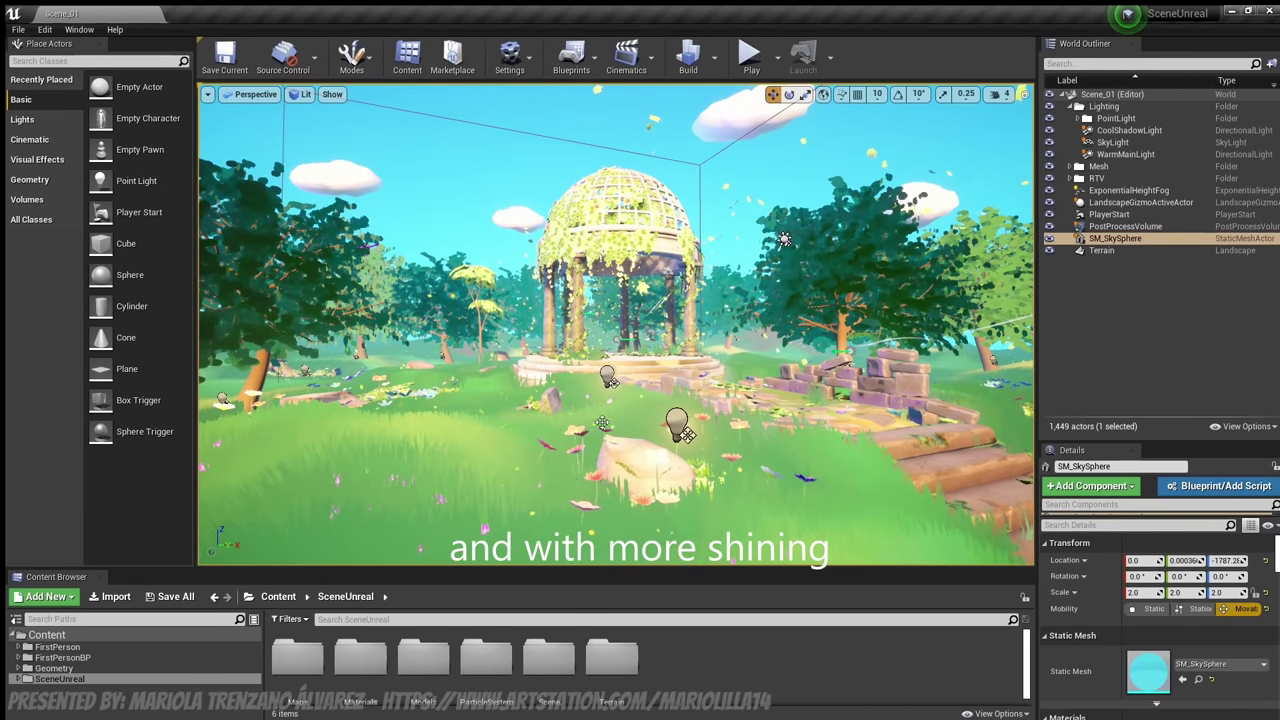
{"action": "right_click_drag", "start_coordinate": [616, 325], "coordinate": [601, 363]}
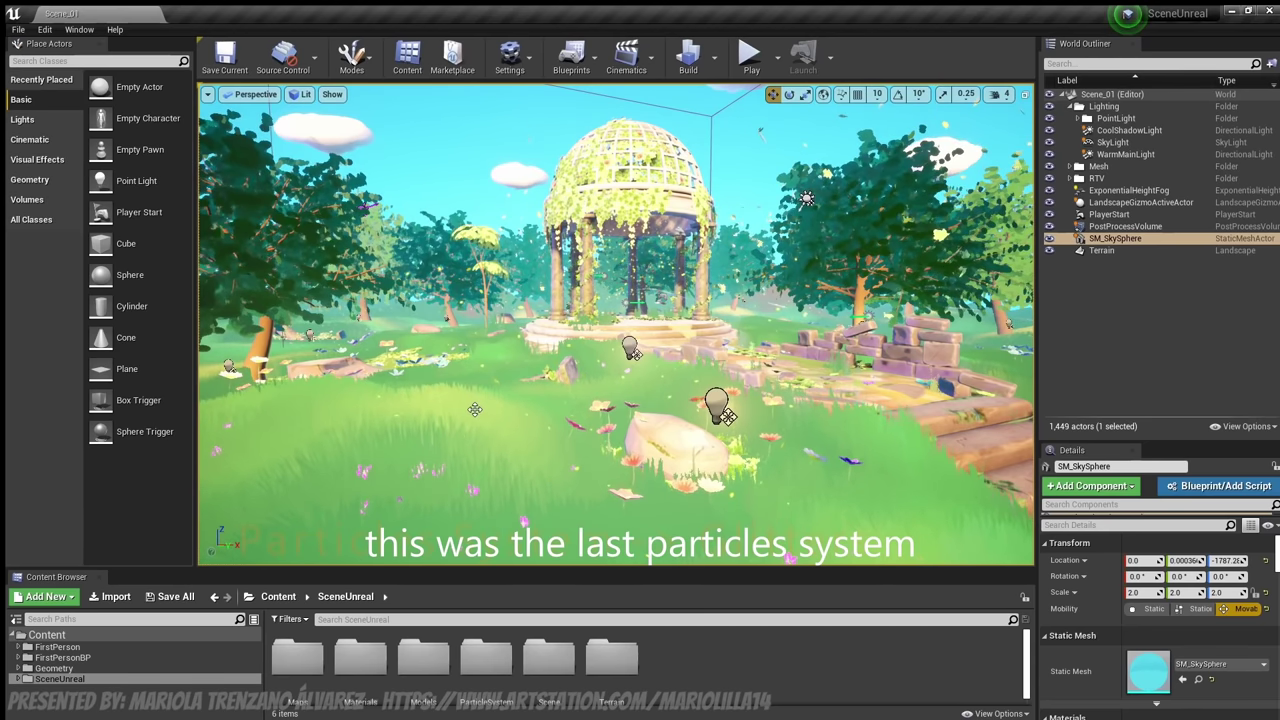
{"action": "key", "text": "w"}
{"action": "right_click_drag", "start_coordinate": [625, 363], "coordinate": [625, 341]}
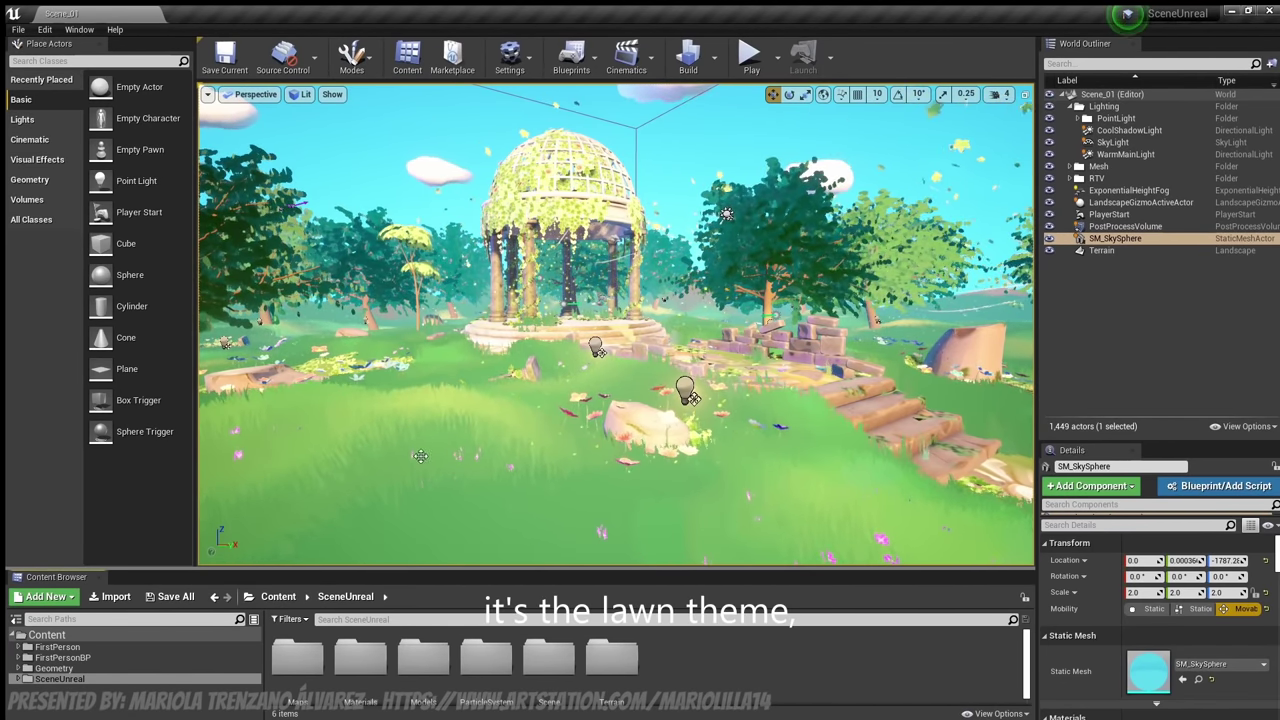
{"action": "key", "text": "w"}
{"action": "right_click_drag", "start_coordinate": [453, 457], "coordinate": [400, 420]}
{"action": "key", "text": "s"}
{"action": "mouse_move", "coordinate": [320, 415]}
{"action": "right_mouse_down"}
{"action": "mouse_move", "coordinate": [235, 417]}
{"action": "mouse_move", "coordinate": [304, 398]}
{"action": "mouse_move", "coordinate": [360, 400]}
{"action": "mouse_move", "coordinate": [350, 415]}
{"action": "mouse_move", "coordinate": [377, 415]}
{"action": "mouse_move", "coordinate": [310, 415]}
{"action": "right_mouse_up"}
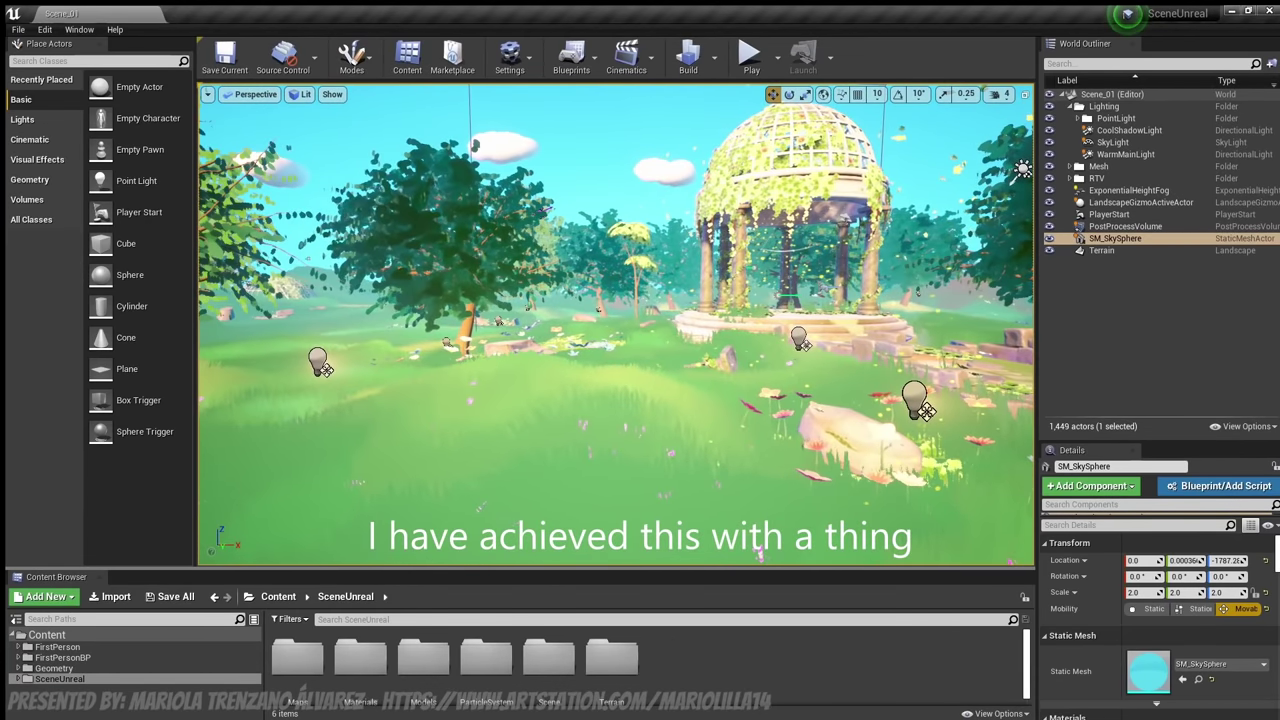
List the placeable volume actors with readable names and locate the Runtime Virtual Texture Volume
{"action": "left_click", "coordinate": [34, 201]}
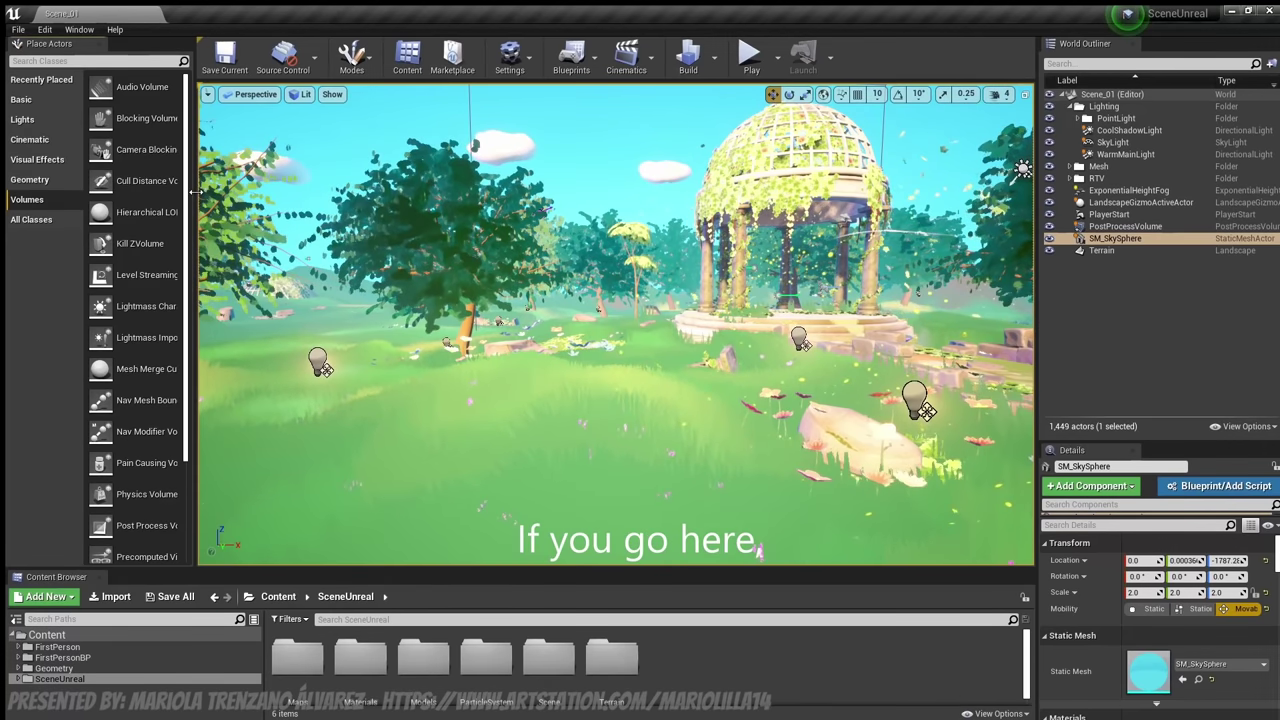
{"action": "left_click_drag", "start_coordinate": [197, 400], "coordinate": [289, 400]}
{"action": "scroll", "coordinate": [190, 250], "scroll_direction": "down", "scroll_amount": 3}
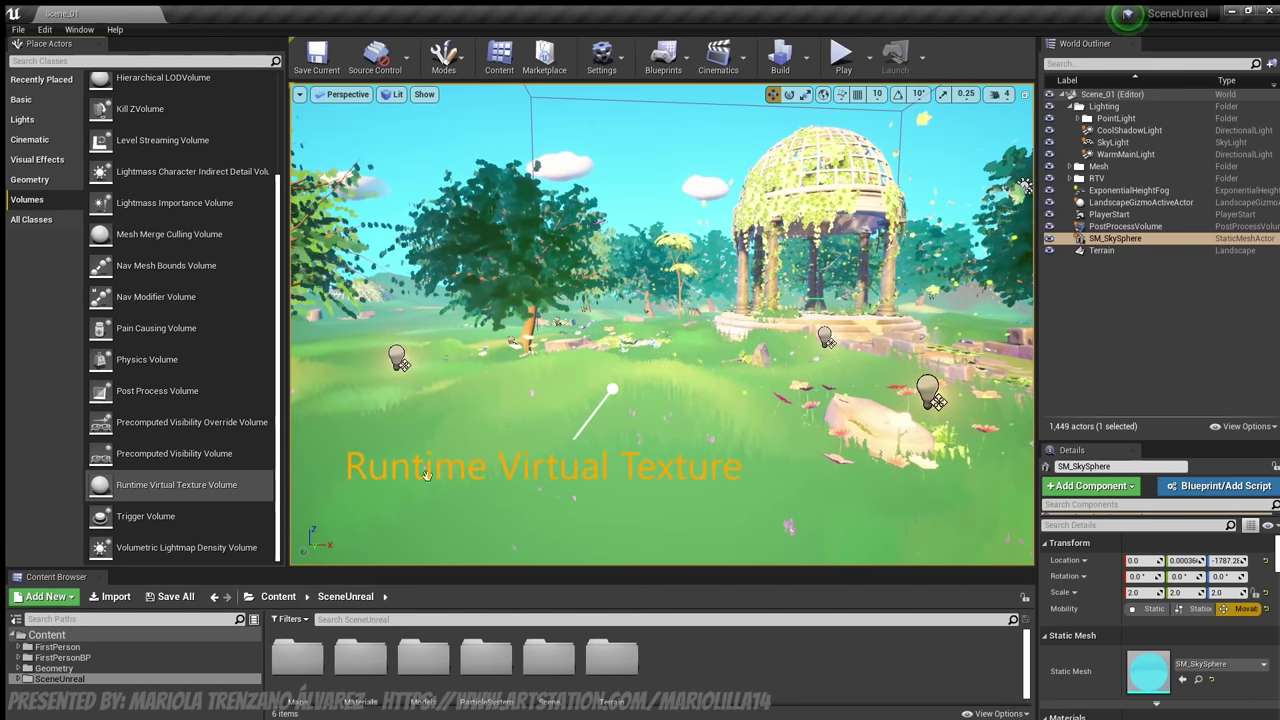
{"action": "right_click_drag", "start_coordinate": [520, 430], "coordinate": [600, 430]}
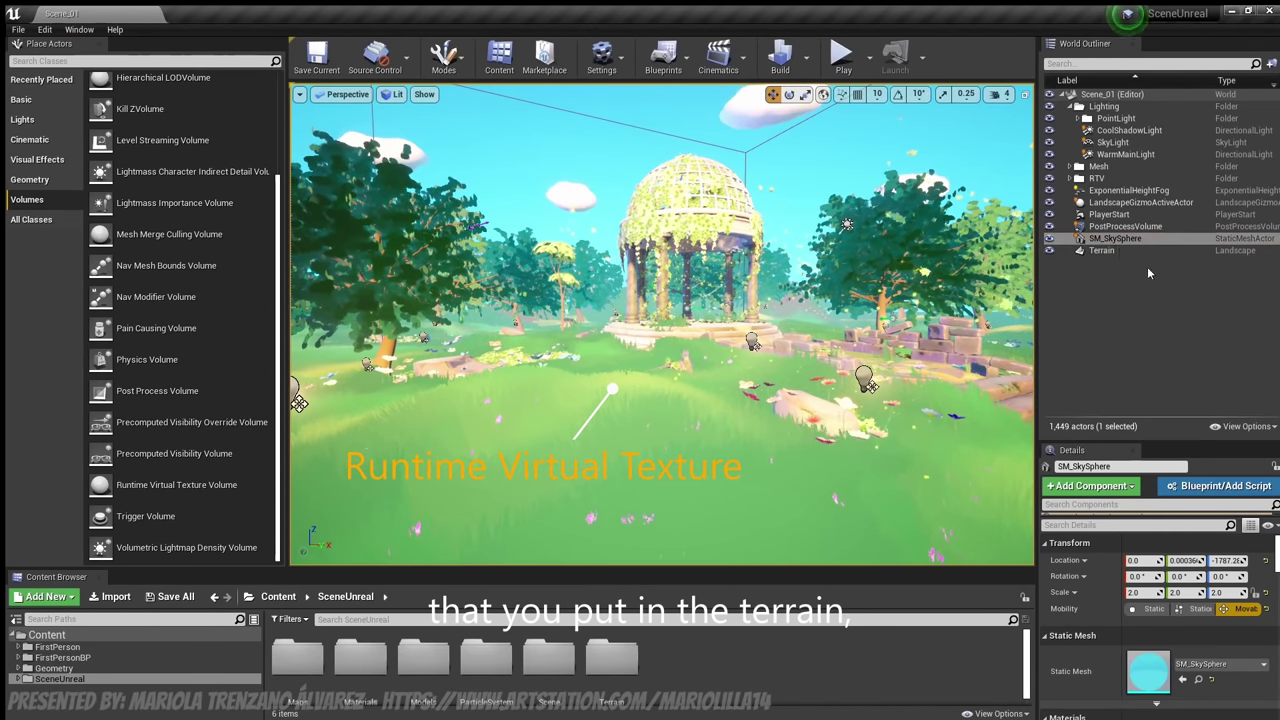
Select the Terrain landscape and inspect its landscape material settings
{"action": "left_click", "coordinate": [1112, 242]}
{"action": "left_click", "coordinate": [1104, 251]}
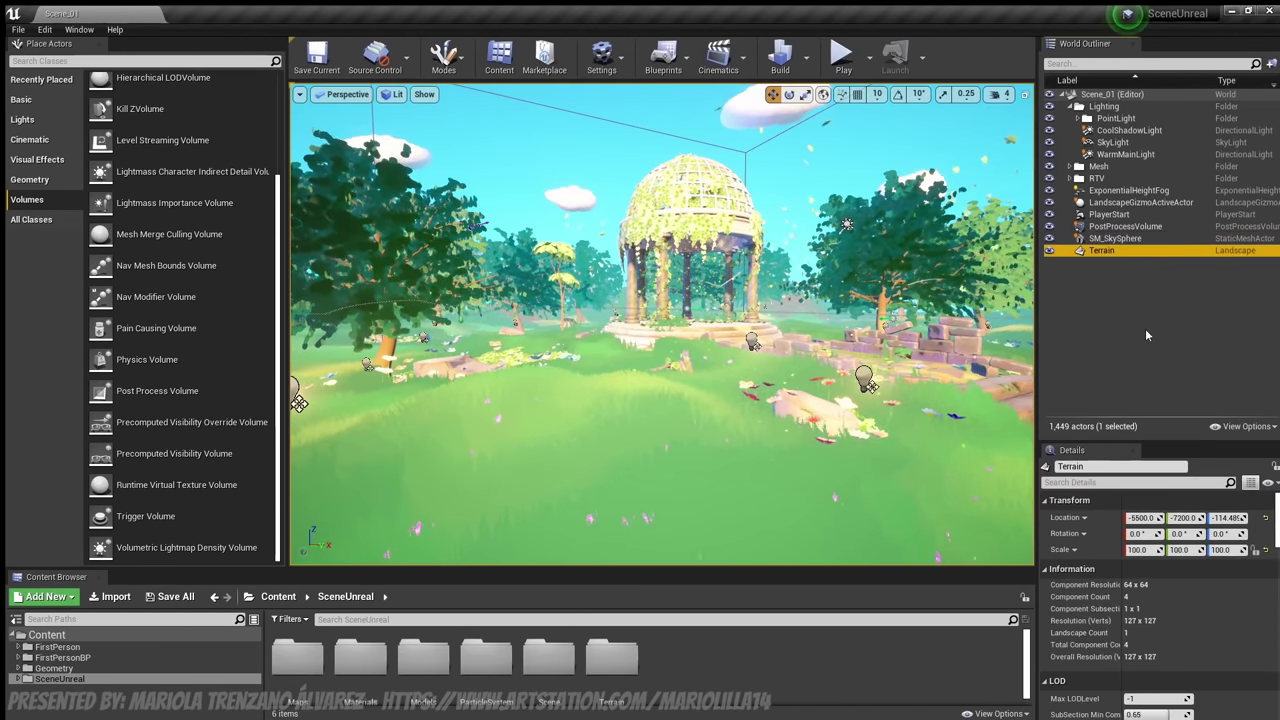
{"action": "scroll", "coordinate": [1150, 580], "scroll_direction": "down", "scroll_amount": 5}
{"action": "scroll", "coordinate": [1098, 590], "scroll_direction": "down", "scroll_amount": 3}
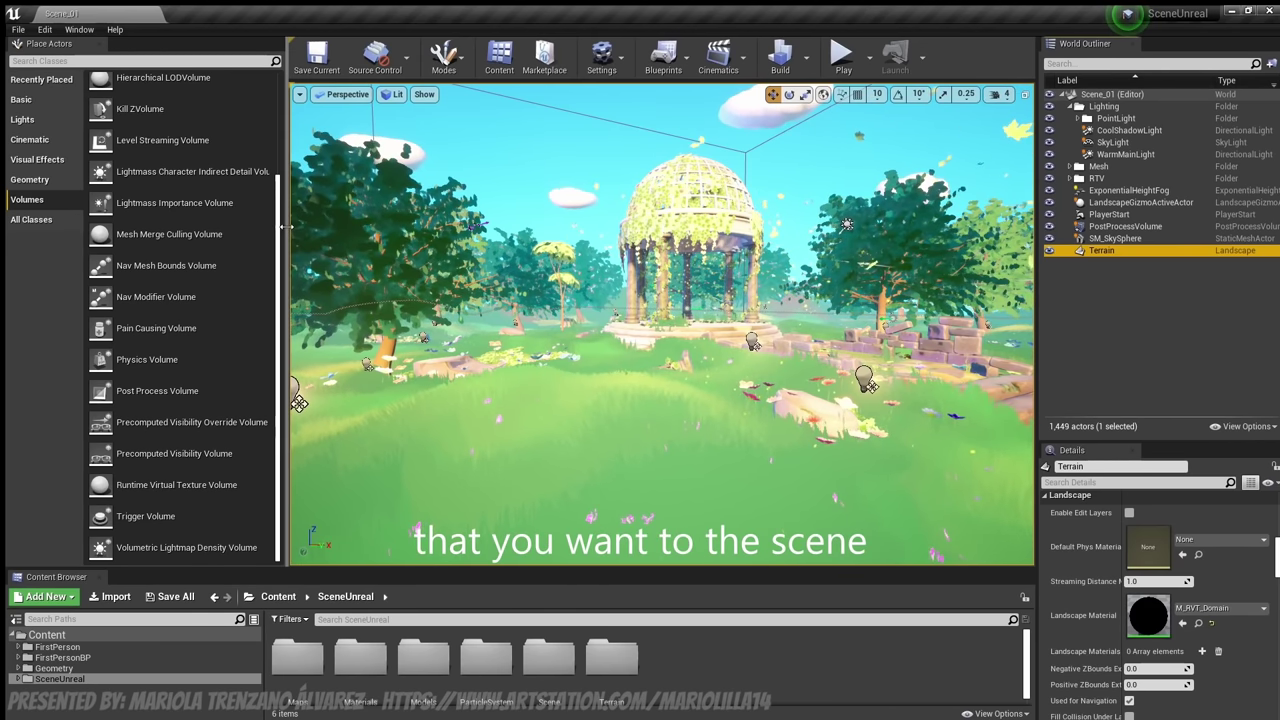
{"action": "left_click_drag", "start_coordinate": [289, 234], "coordinate": [200, 233]}
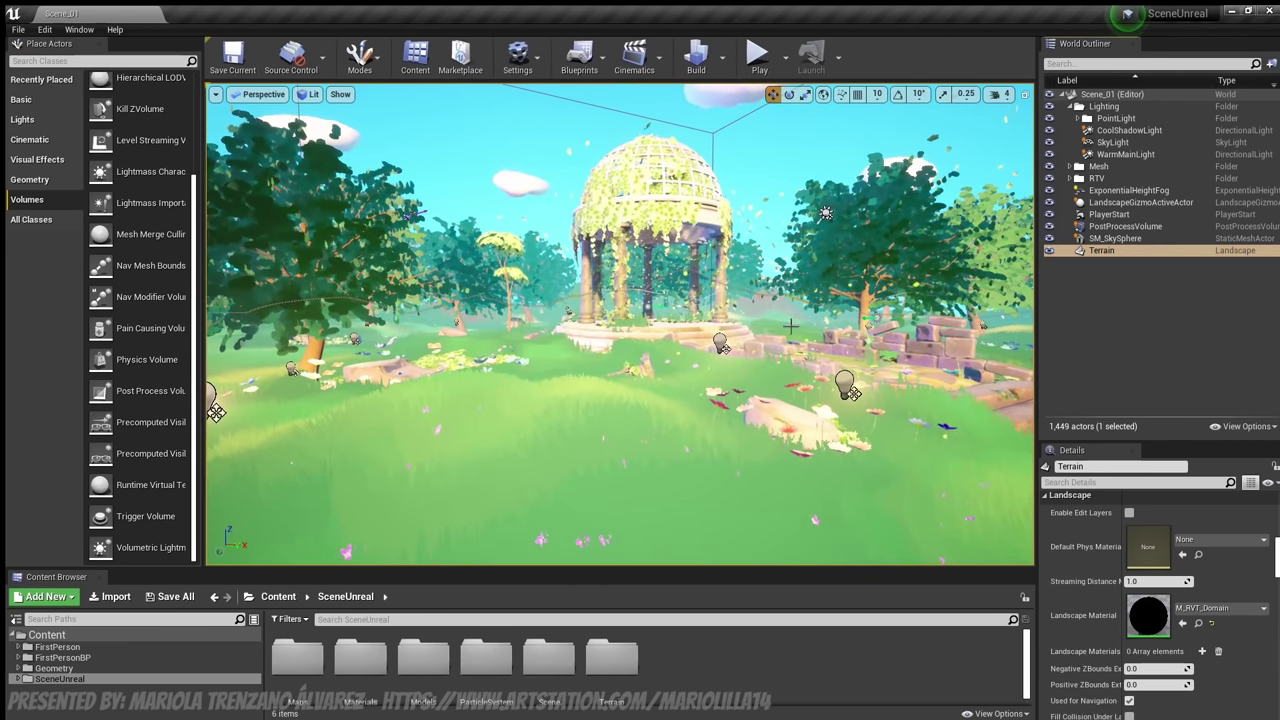
{"action": "scroll", "coordinate": [1156, 619], "scroll_direction": "down", "scroll_amount": 3}
{"action": "scroll", "coordinate": [1156, 619], "scroll_direction": "up", "scroll_amount": 1}
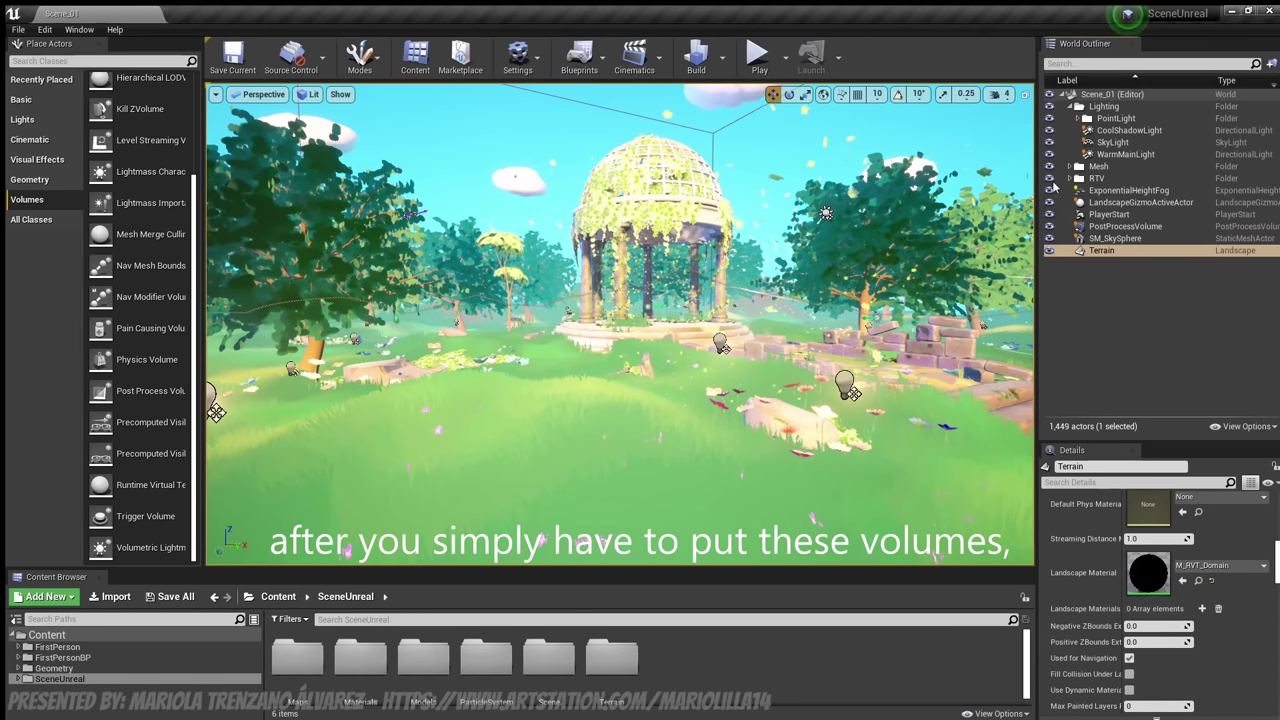
Select the RVT_Color volume inside the RTV folder and inspect its virtual texture settings
{"action": "left_click", "coordinate": [1070, 179]}
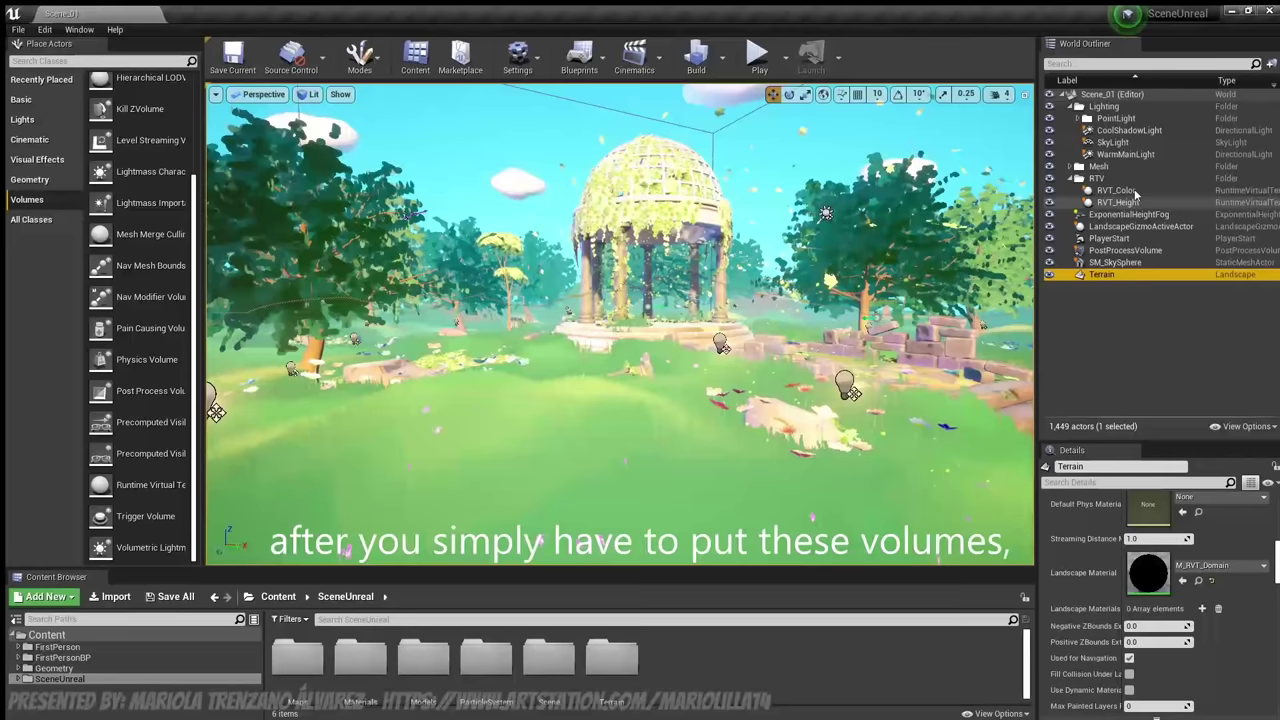
{"action": "left_click", "coordinate": [1133, 189]}
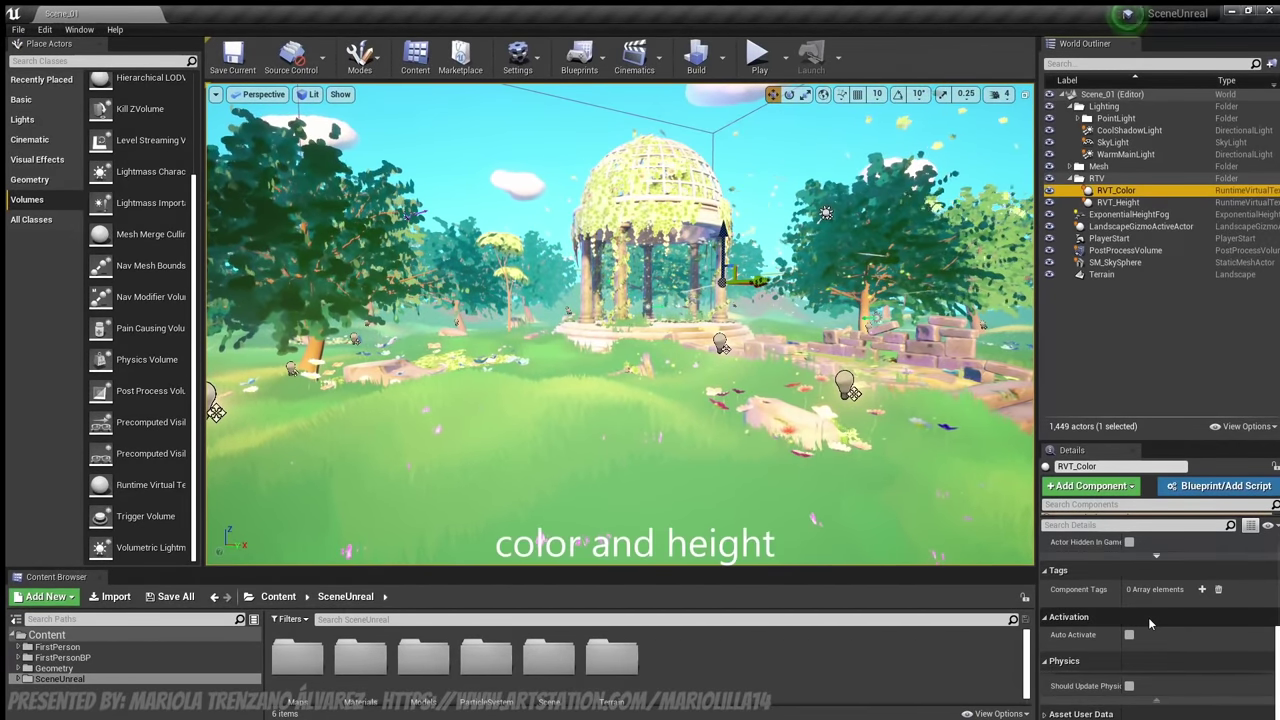
{"action": "scroll", "coordinate": [1202, 618], "scroll_direction": "up", "scroll_amount": 3}
{"action": "scroll", "coordinate": [1202, 618], "scroll_direction": "up", "scroll_amount": 2}
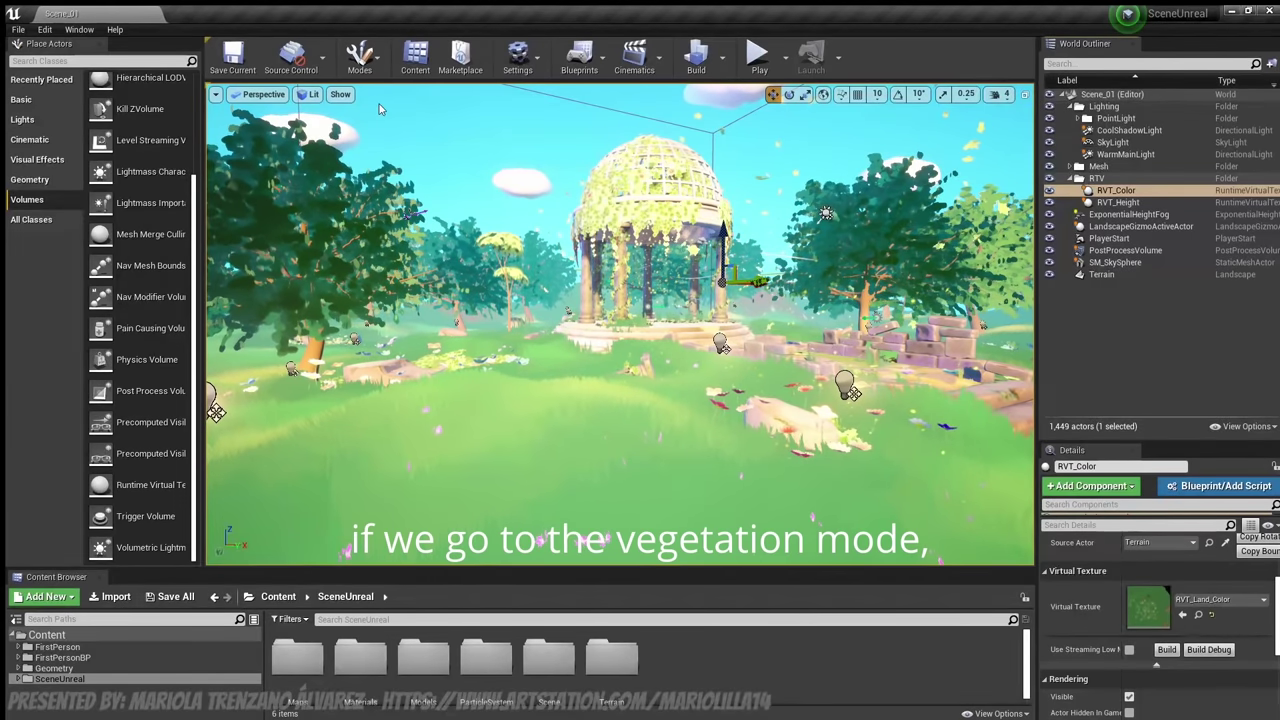
Switch to Landscape mode, review the Manage and Sculpt tools, and activate the Paint tool
{"action": "key", "text": "shift+3"}
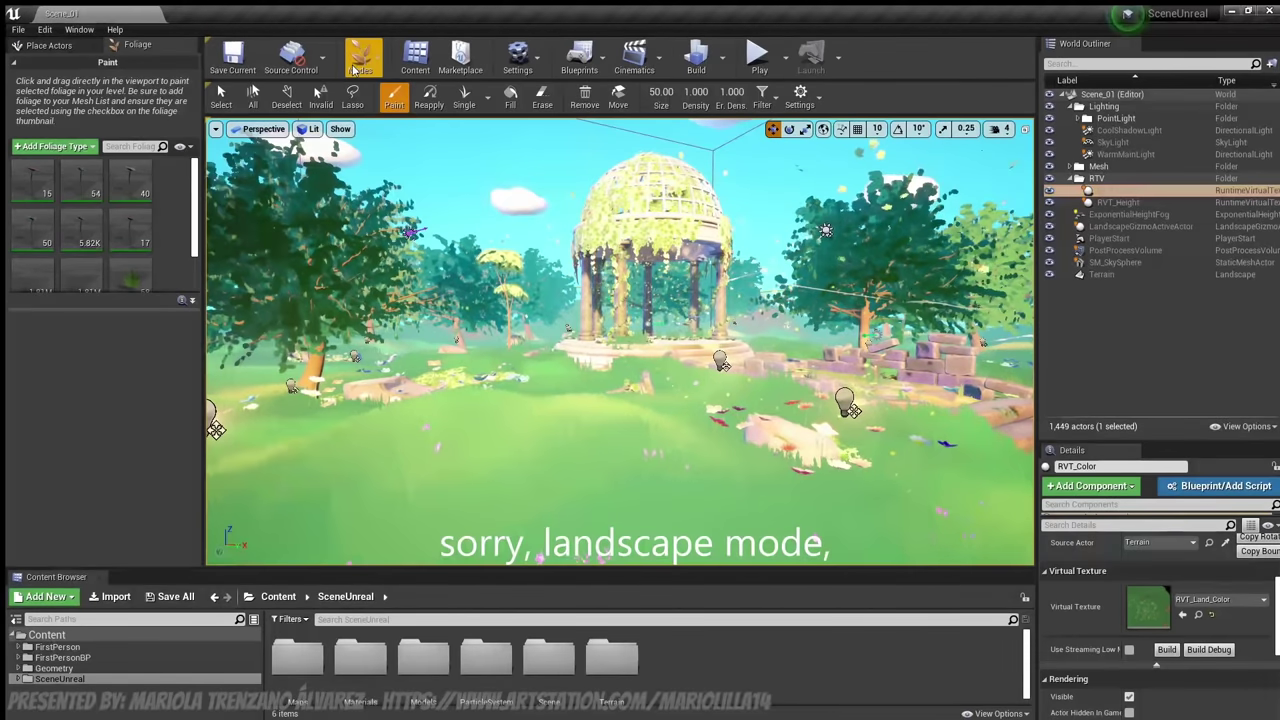
{"action": "key", "text": "shift+2"}
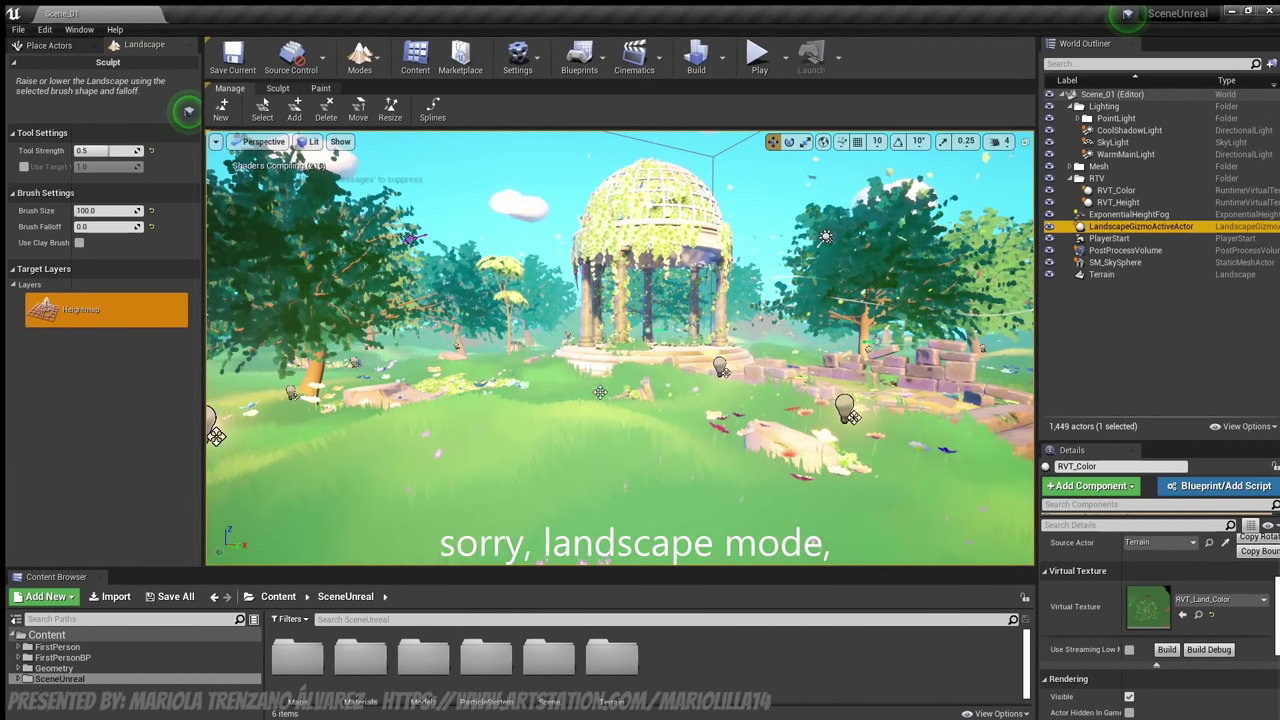
{"action": "left_click", "coordinate": [318, 88]}
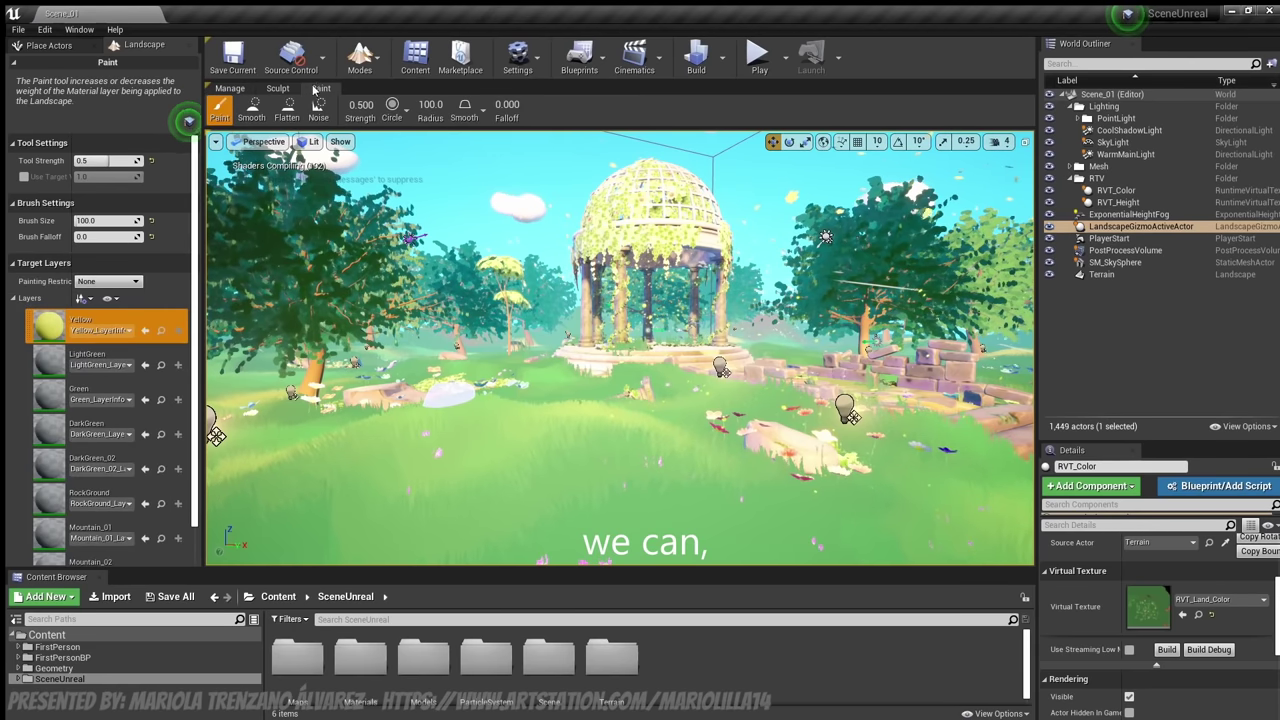
{"action": "left_click", "coordinate": [229, 89]}
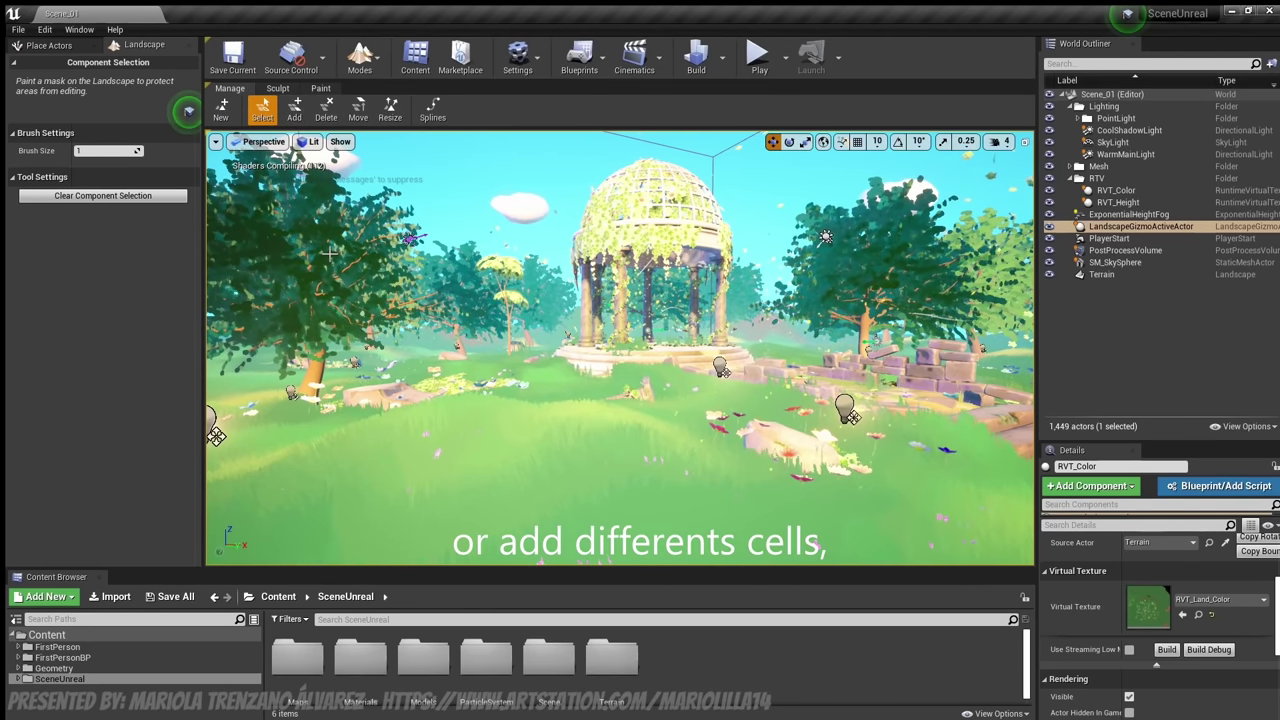
{"action": "left_click", "coordinate": [278, 89]}
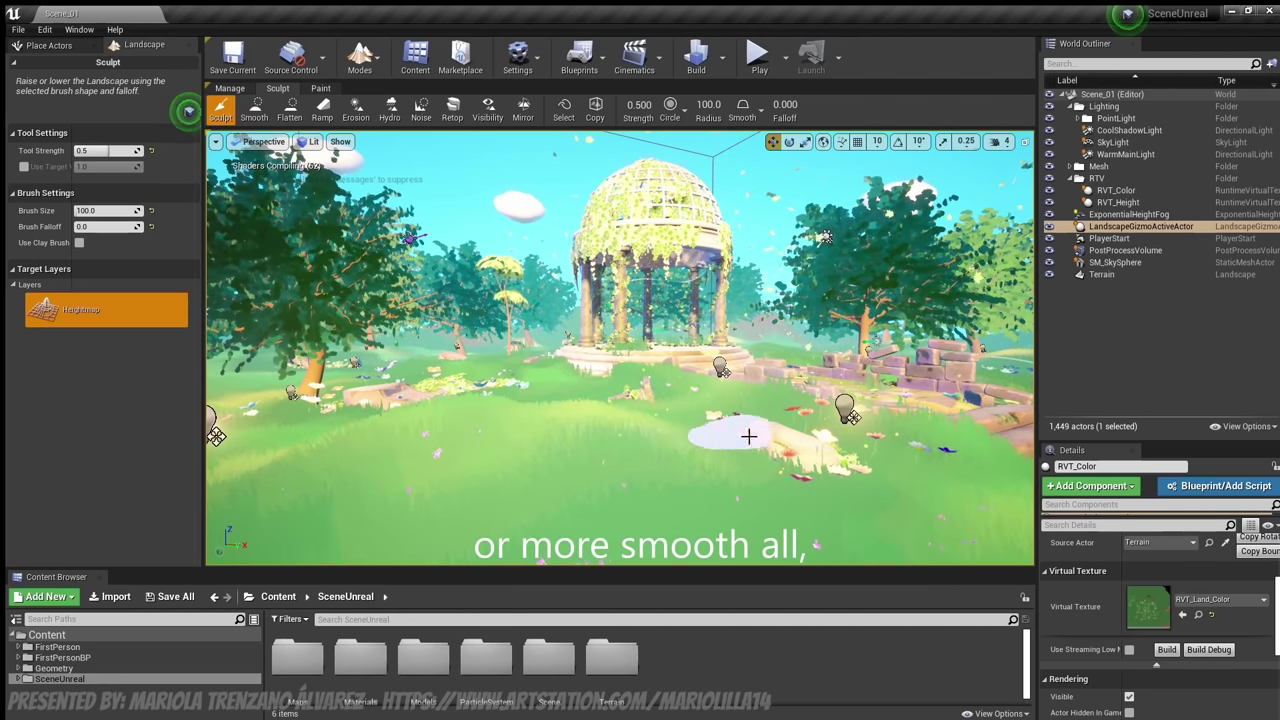
{"action": "left_click", "coordinate": [319, 89]}
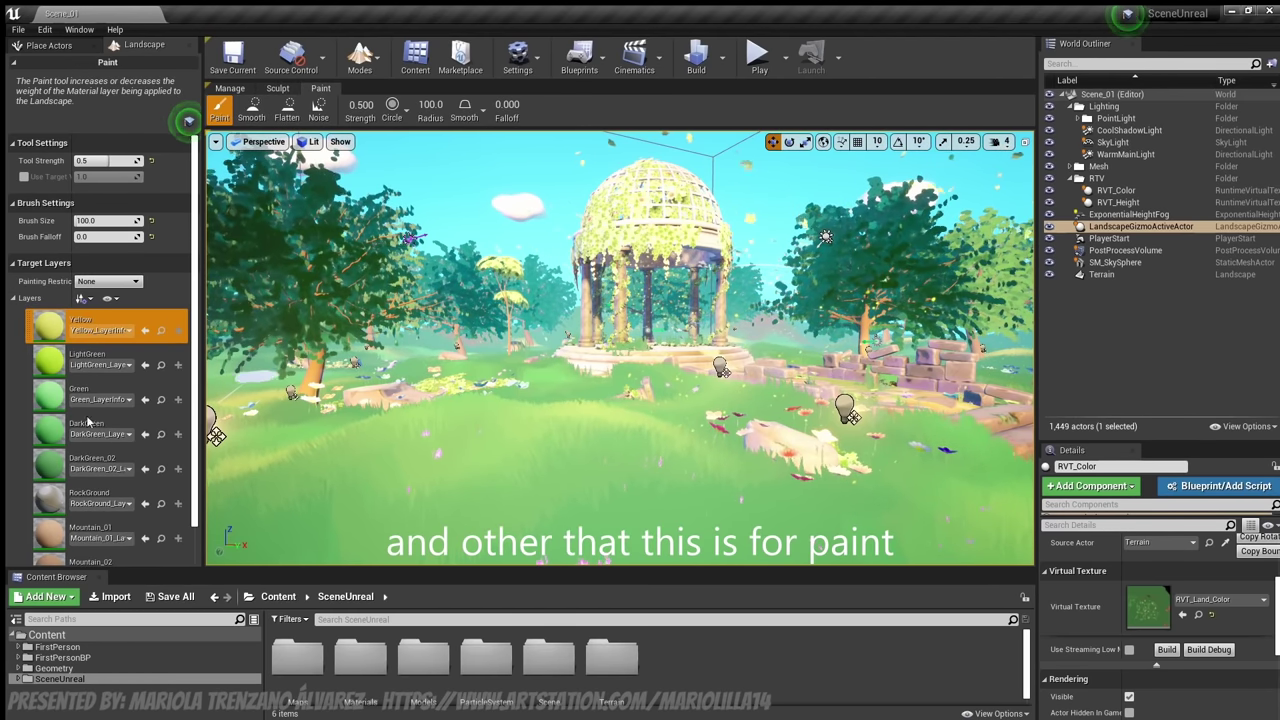
Set the landscape brush strength to 1 and paint a large patch of the Yellow layer on the grass
{"action": "scroll", "coordinate": [80, 480], "scroll_direction": "down", "scroll_amount": 2}
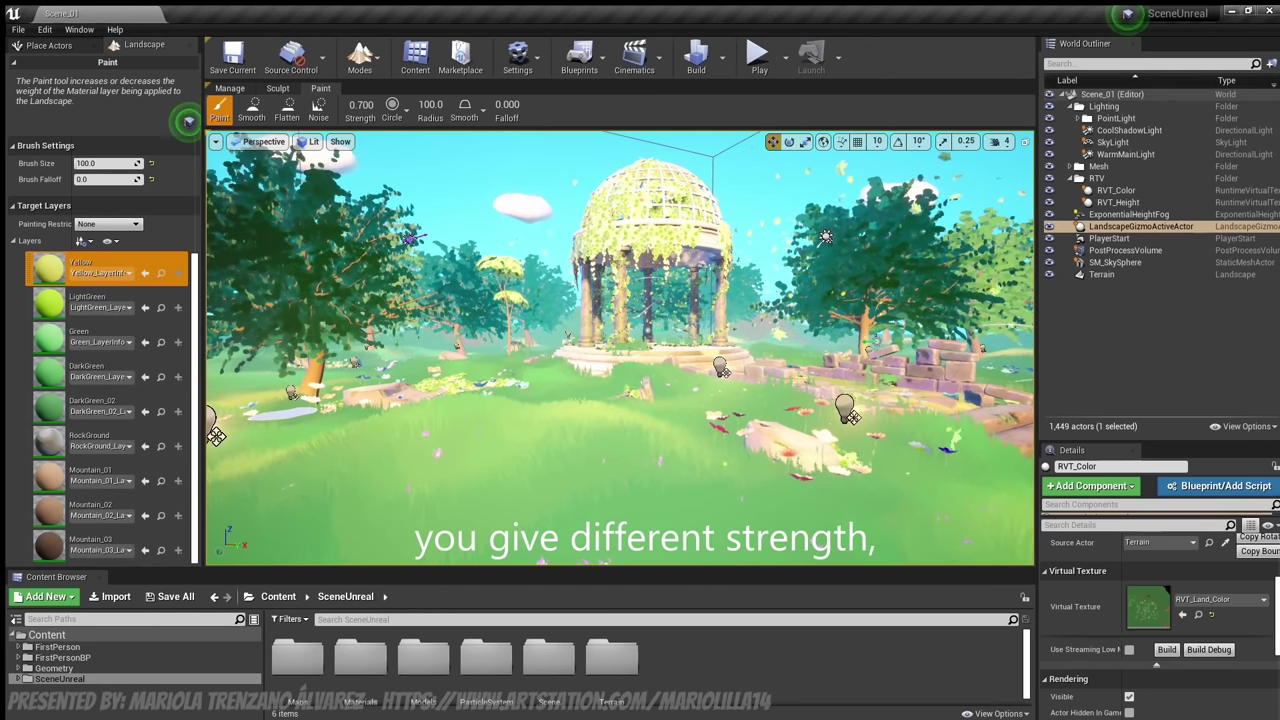
{"action": "left_click_drag", "start_coordinate": [362, 105], "coordinate": [370, 105]}
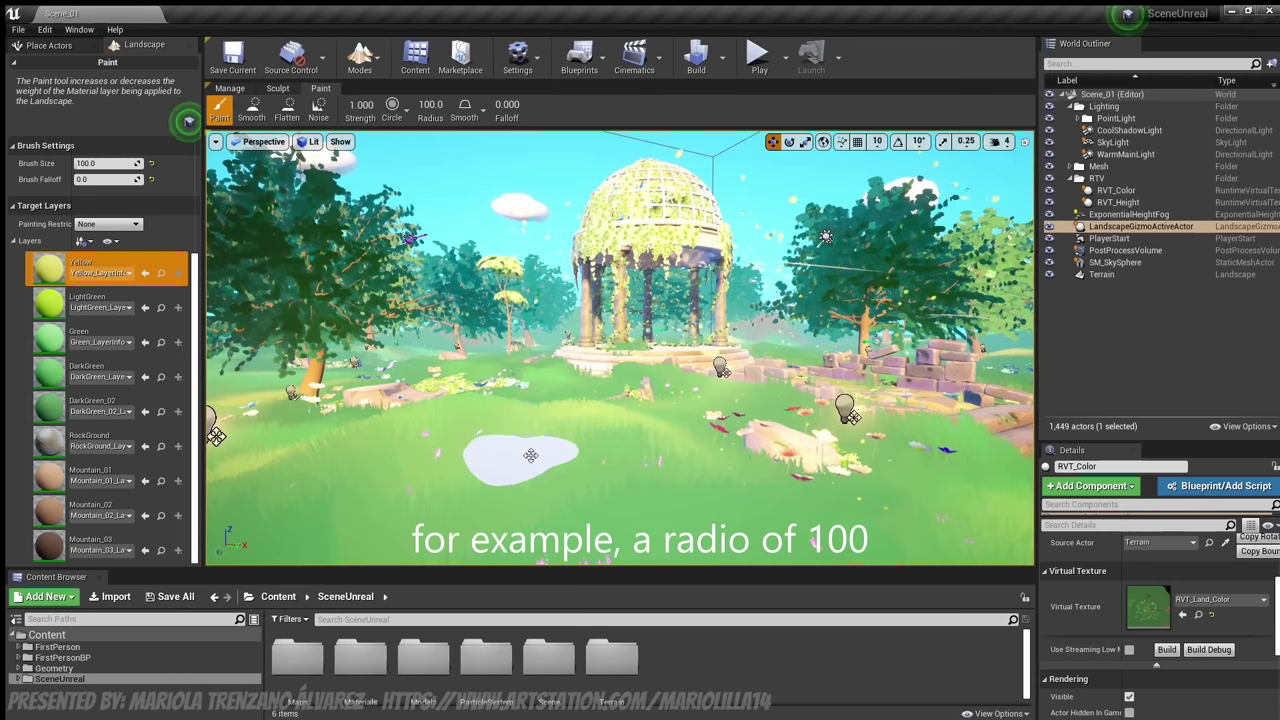
{"action": "mouse_move", "coordinate": [531, 456]}
{"action": "right_mouse_down"}
{"action": "mouse_move", "coordinate": [529, 345]}
{"action": "mouse_move", "coordinate": [532, 480]}
{"action": "right_mouse_up"}
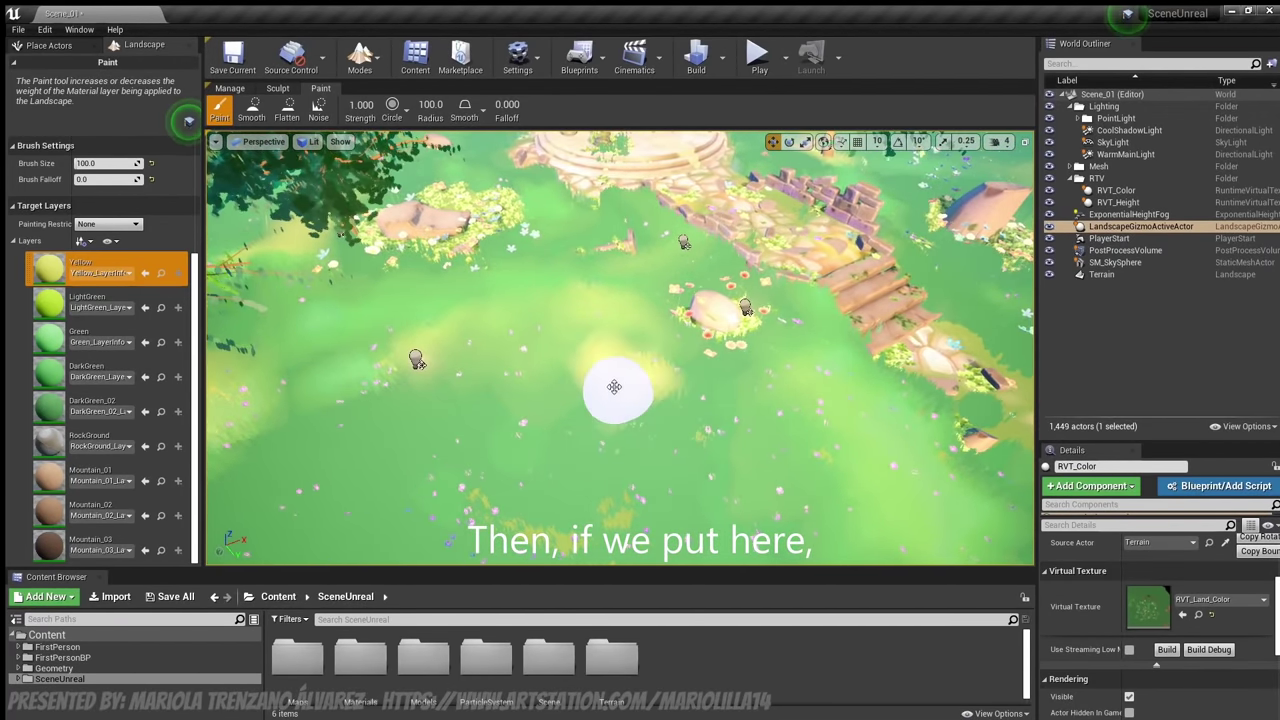
{"action": "mouse_move", "coordinate": [614, 380]}
{"action": "left_mouse_down"}
{"action": "mouse_move", "coordinate": [508, 400]}
{"action": "mouse_move", "coordinate": [523, 449]}
{"action": "mouse_move", "coordinate": [660, 431]}
{"action": "mouse_move", "coordinate": [557, 366]}
{"action": "mouse_move", "coordinate": [437, 374]}
{"action": "mouse_move", "coordinate": [380, 416]}
{"action": "mouse_move", "coordinate": [476, 433]}
{"action": "left_mouse_up"}
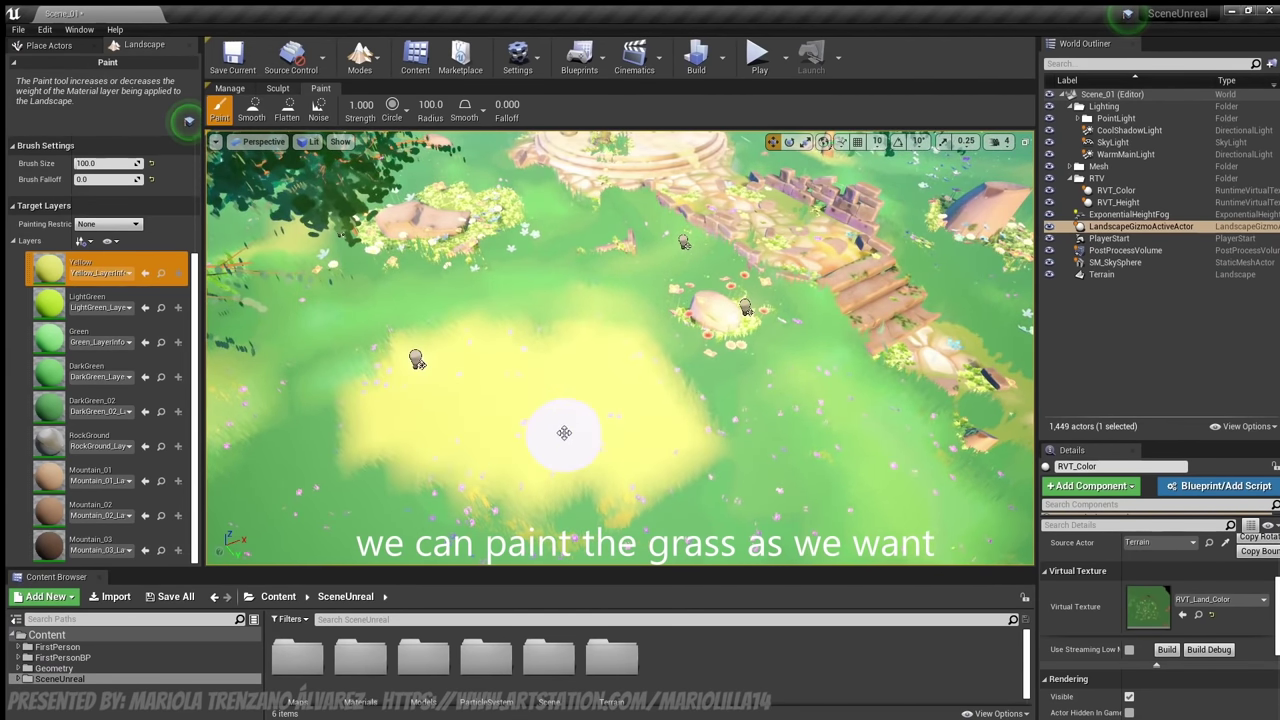
Paint the DarkGreen layer over part of the yellow grass patch and smooth the patch's edges with the Smooth tool
{"action": "left_click", "coordinate": [40, 377]}
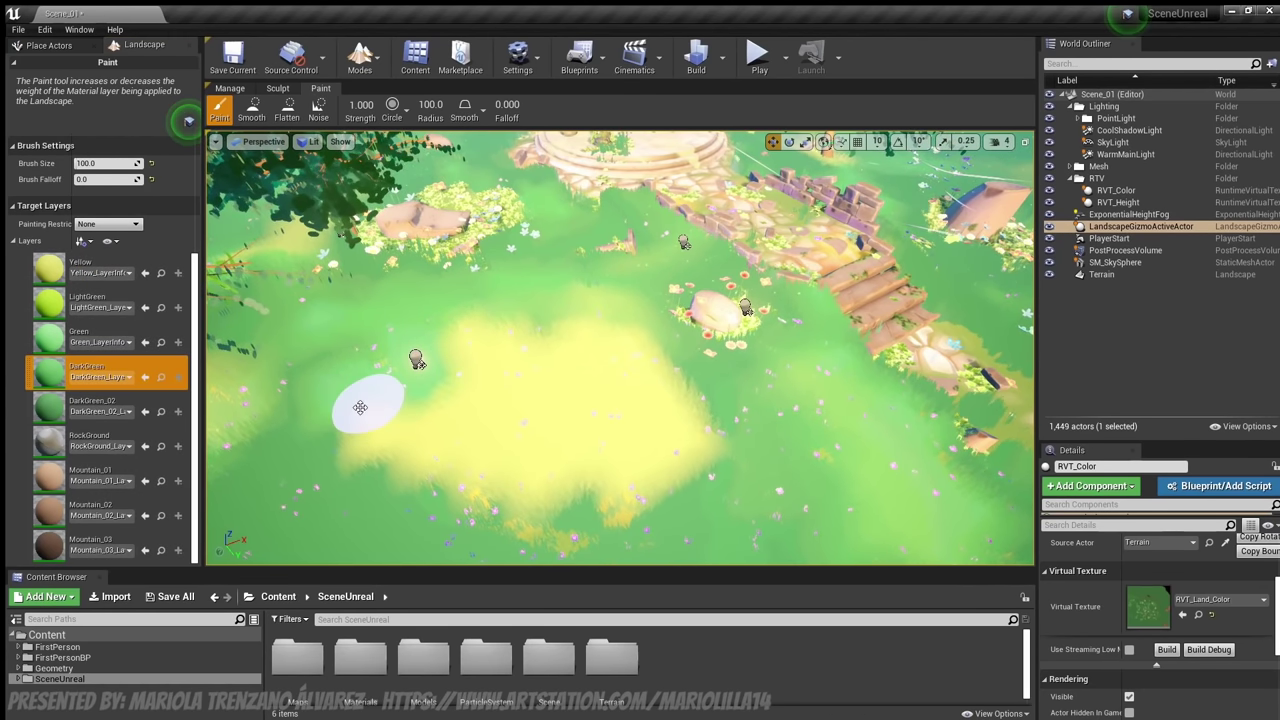
{"action": "mouse_move", "coordinate": [360, 407]}
{"action": "left_mouse_down"}
{"action": "mouse_move", "coordinate": [400, 451]}
{"action": "mouse_move", "coordinate": [514, 486]}
{"action": "mouse_move", "coordinate": [406, 411]}
{"action": "mouse_move", "coordinate": [511, 423]}
{"action": "left_mouse_up"}
{"action": "left_click", "coordinate": [251, 110]}
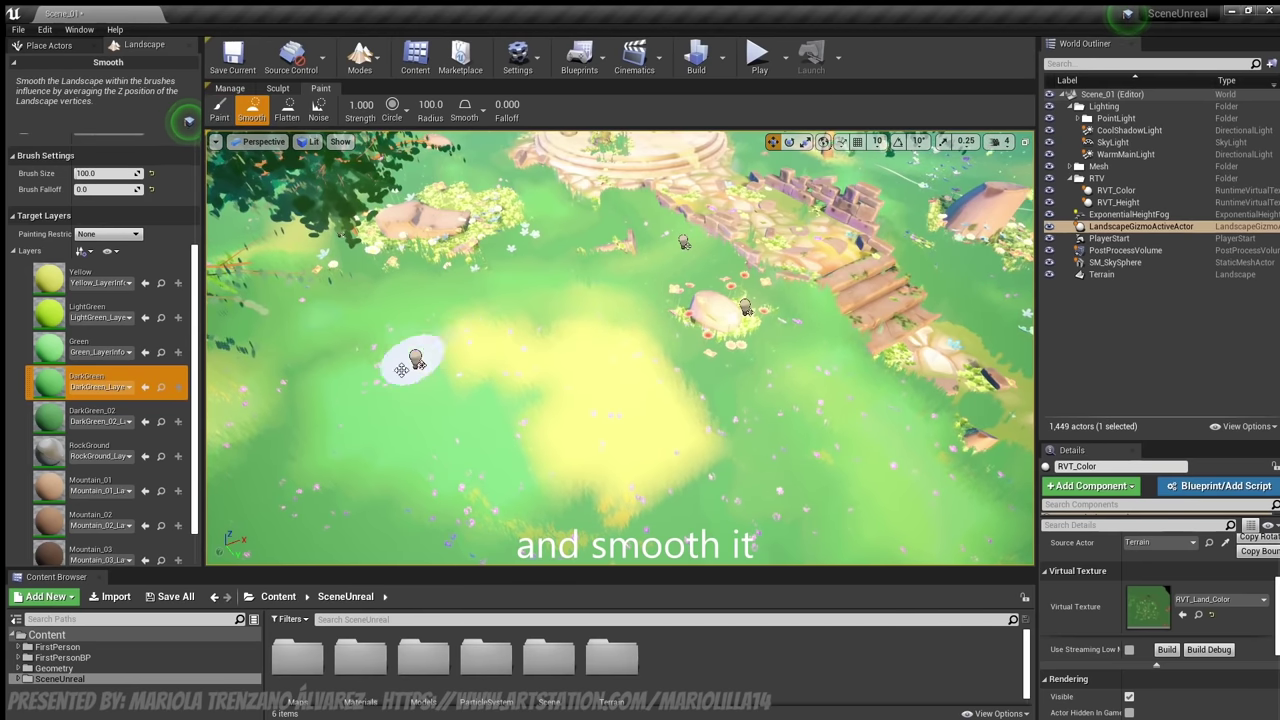
{"action": "mouse_move", "coordinate": [401, 370]}
{"action": "left_mouse_down"}
{"action": "mouse_move", "coordinate": [586, 420]}
{"action": "mouse_move", "coordinate": [458, 460]}
{"action": "mouse_move", "coordinate": [478, 378]}
{"action": "mouse_move", "coordinate": [585, 438]}
{"action": "left_mouse_up"}
{"action": "mouse_move", "coordinate": [656, 470]}
{"action": "left_mouse_down"}
{"action": "mouse_move", "coordinate": [603, 500]}
{"action": "mouse_move", "coordinate": [708, 492]}
{"action": "left_mouse_up"}
{"action": "right_click_drag", "start_coordinate": [708, 492], "coordinate": [704, 540]}
{"action": "left_click_drag", "start_coordinate": [663, 457], "coordinate": [569, 394]}
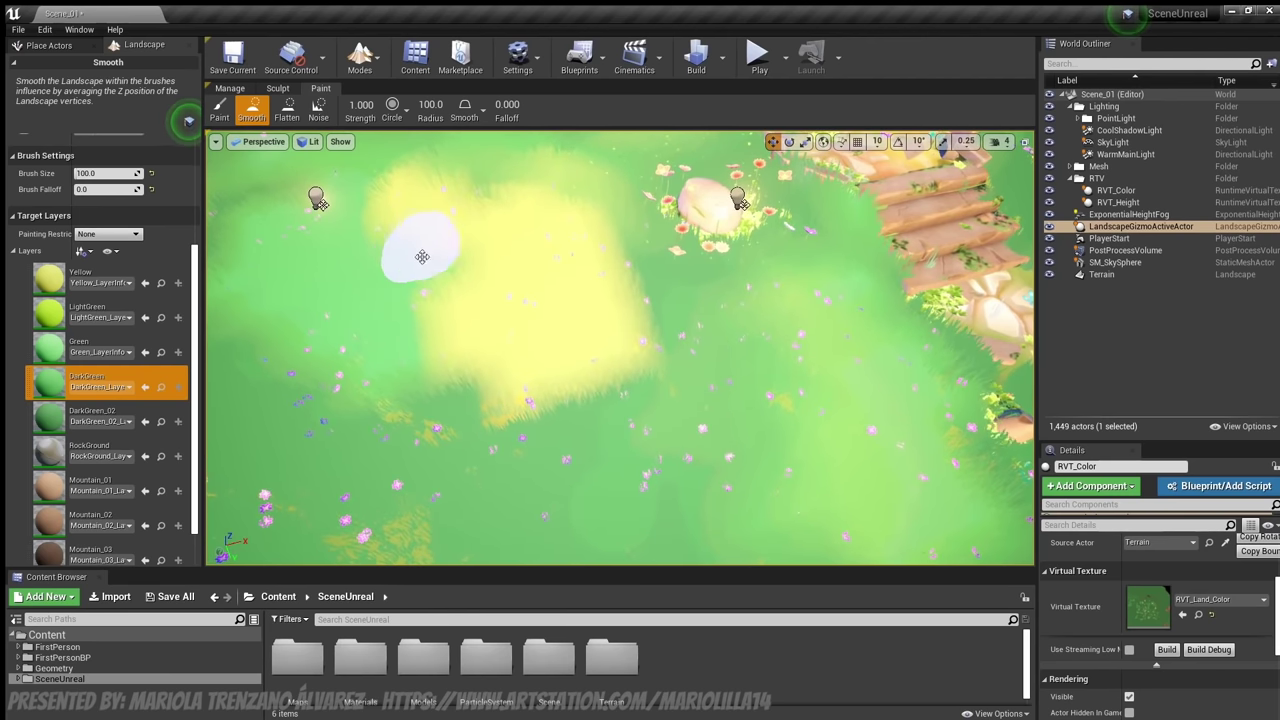
Paint the DarkGreen_02 layer at brush strength 0.65 over the edges of the yellow grass patch and blend it with the Smooth tool
{"action": "left_click", "coordinate": [110, 412]}
{"action": "left_click", "coordinate": [219, 110]}
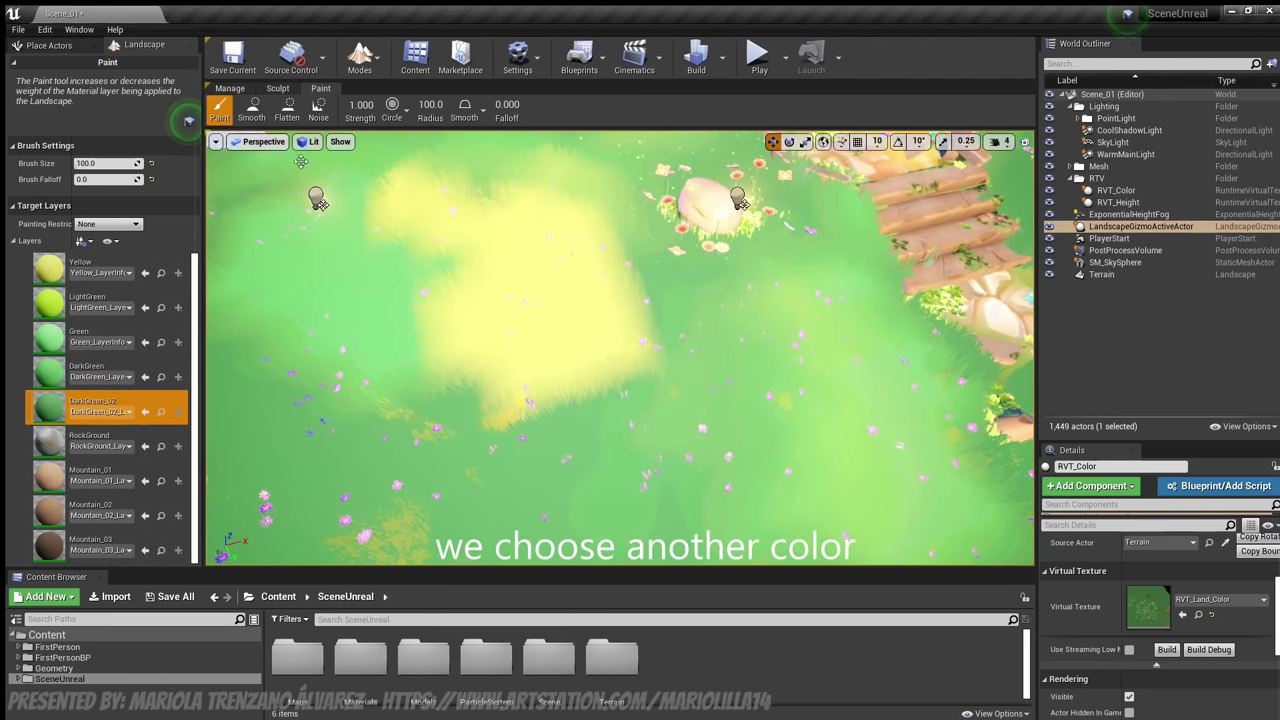
{"action": "left_click_drag", "start_coordinate": [361, 105], "coordinate": [342, 105]}
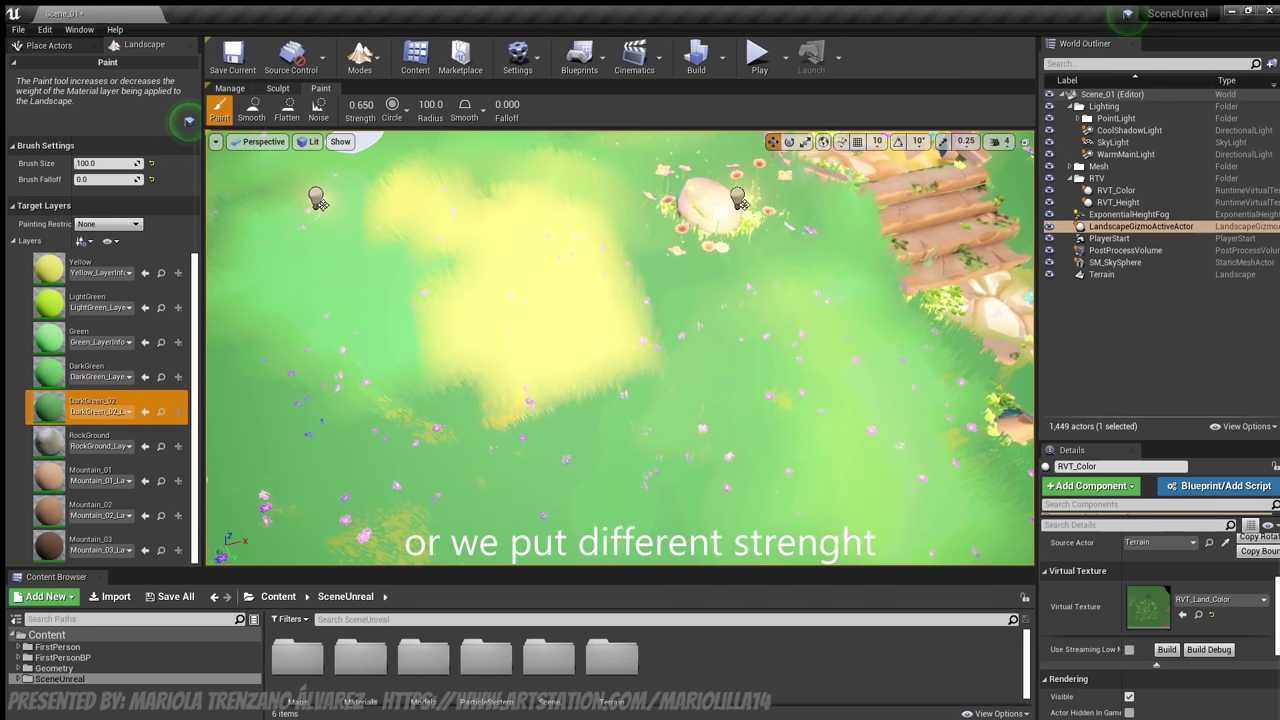
{"action": "mouse_move", "coordinate": [403, 300]}
{"action": "left_mouse_down"}
{"action": "mouse_move", "coordinate": [457, 377]}
{"action": "mouse_move", "coordinate": [521, 428]}
{"action": "mouse_move", "coordinate": [380, 334]}
{"action": "mouse_move", "coordinate": [640, 363]}
{"action": "mouse_move", "coordinate": [358, 321]}
{"action": "left_mouse_up"}
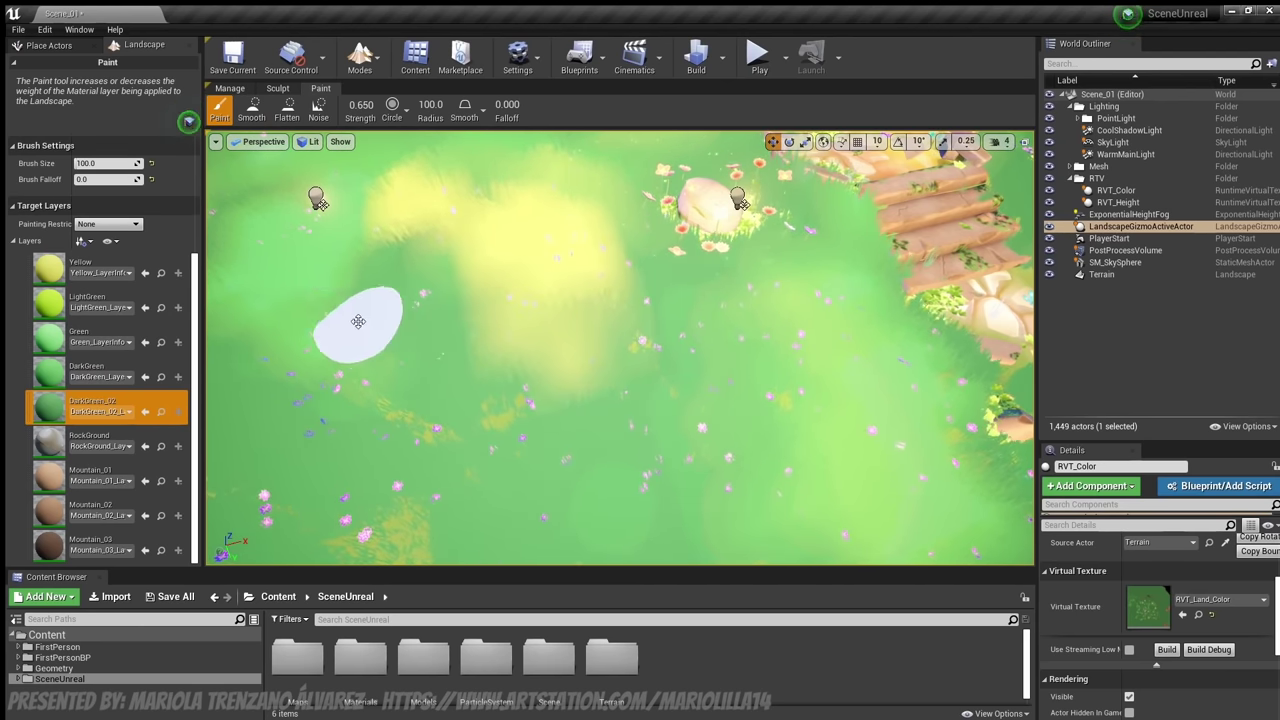
{"action": "left_click", "coordinate": [262, 118]}
{"action": "mouse_move", "coordinate": [530, 415]}
{"action": "right_mouse_down"}
{"action": "mouse_move", "coordinate": [490, 412]}
{"action": "mouse_move", "coordinate": [505, 325]}
{"action": "mouse_move", "coordinate": [520, 318]}
{"action": "right_mouse_up"}
{"action": "key", "text": "s"}
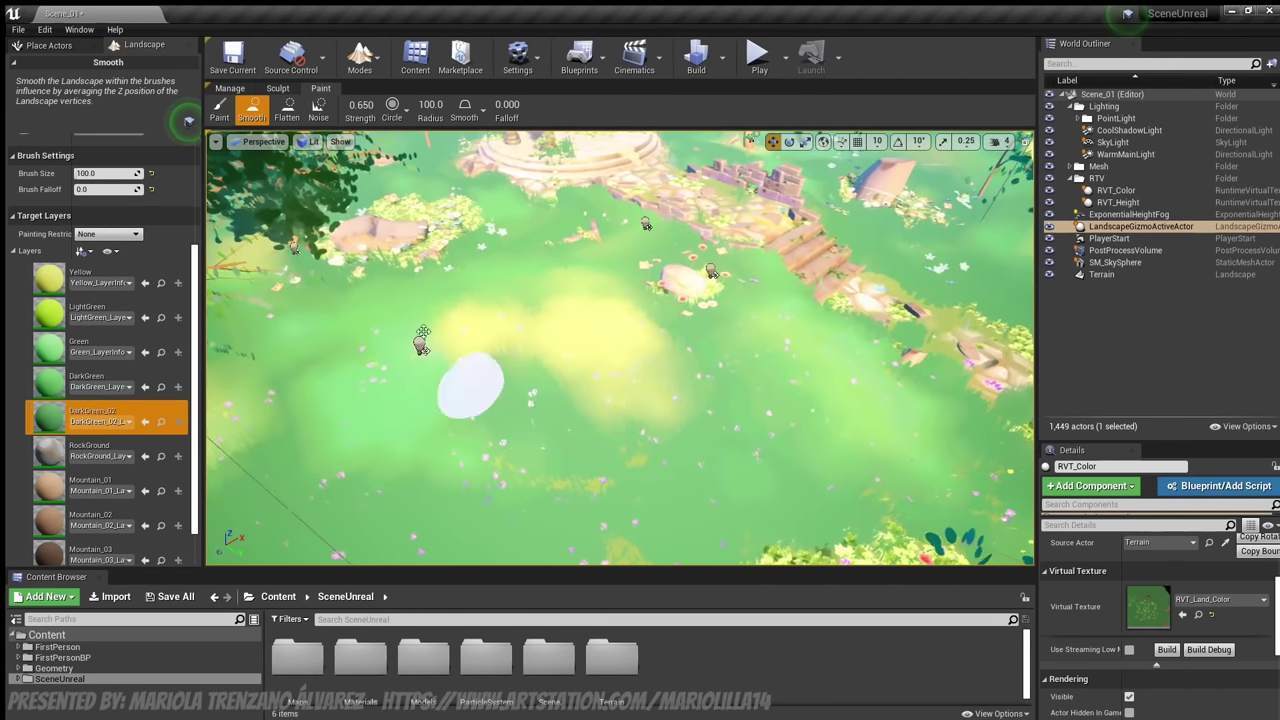
Paint the DarkGreen_02 layer over the remaining yellow patch in the clearing
{"action": "left_click", "coordinate": [219, 110]}
{"action": "mouse_move", "coordinate": [427, 347]}
{"action": "left_mouse_down"}
{"action": "mouse_move", "coordinate": [620, 410]}
{"action": "mouse_move", "coordinate": [712, 380]}
{"action": "mouse_move", "coordinate": [526, 300]}
{"action": "mouse_move", "coordinate": [423, 337]}
{"action": "mouse_move", "coordinate": [594, 314]}
{"action": "mouse_move", "coordinate": [718, 383]}
{"action": "left_mouse_up"}
{"action": "key", "text": "w"}
{"action": "mouse_move", "coordinate": [723, 431]}
{"action": "right_mouse_down"}
{"action": "mouse_move", "coordinate": [668, 372]}
{"action": "mouse_move", "coordinate": [620, 362]}
{"action": "right_mouse_up"}
{"action": "right_click_drag", "start_coordinate": [580, 320], "coordinate": [600, 340]}
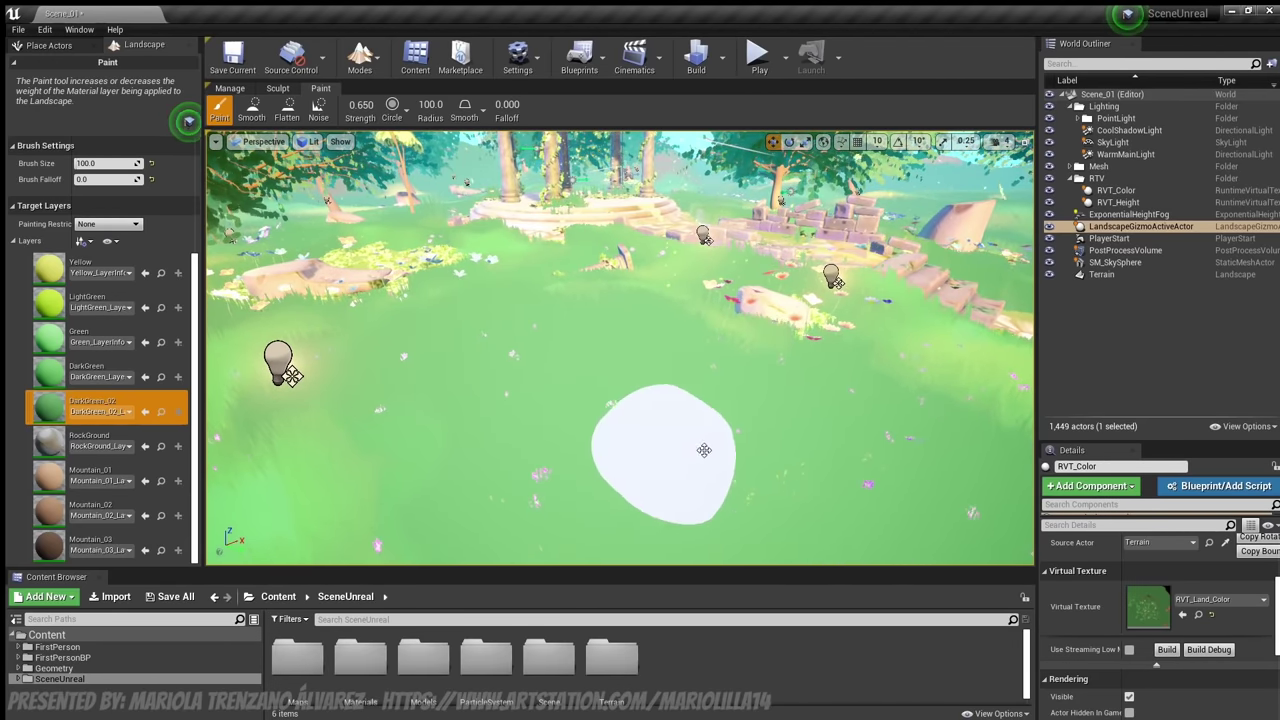
{"action": "mouse_move", "coordinate": [749, 429]}
{"action": "right_mouse_down"}
{"action": "mouse_move", "coordinate": [802, 370]}
{"action": "mouse_move", "coordinate": [680, 372]}
{"action": "mouse_move", "coordinate": [600, 430]}
{"action": "mouse_move", "coordinate": [562, 421]}
{"action": "mouse_move", "coordinate": [640, 435]}
{"action": "mouse_move", "coordinate": [537, 457]}
{"action": "right_mouse_up"}
Paint the DarkGreen and DarkGreen_02 layers over the light grass in the clearing around the flower-ringed rock
{"action": "left_click", "coordinate": [85, 372]}
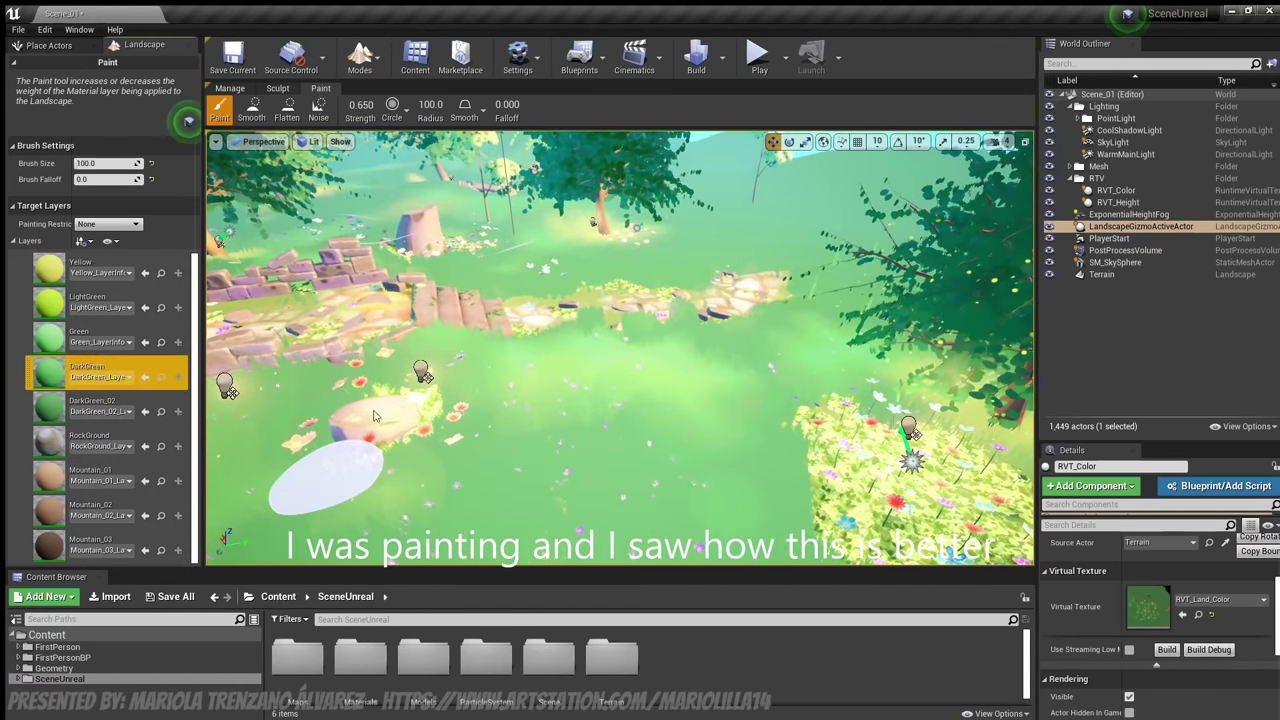
{"action": "mouse_move", "coordinate": [661, 480]}
{"action": "left_mouse_down"}
{"action": "mouse_move", "coordinate": [435, 530]}
{"action": "mouse_move", "coordinate": [528, 545]}
{"action": "mouse_move", "coordinate": [676, 488]}
{"action": "mouse_move", "coordinate": [549, 459]}
{"action": "left_mouse_up"}
{"action": "right_click_drag", "start_coordinate": [549, 459], "coordinate": [668, 382]}
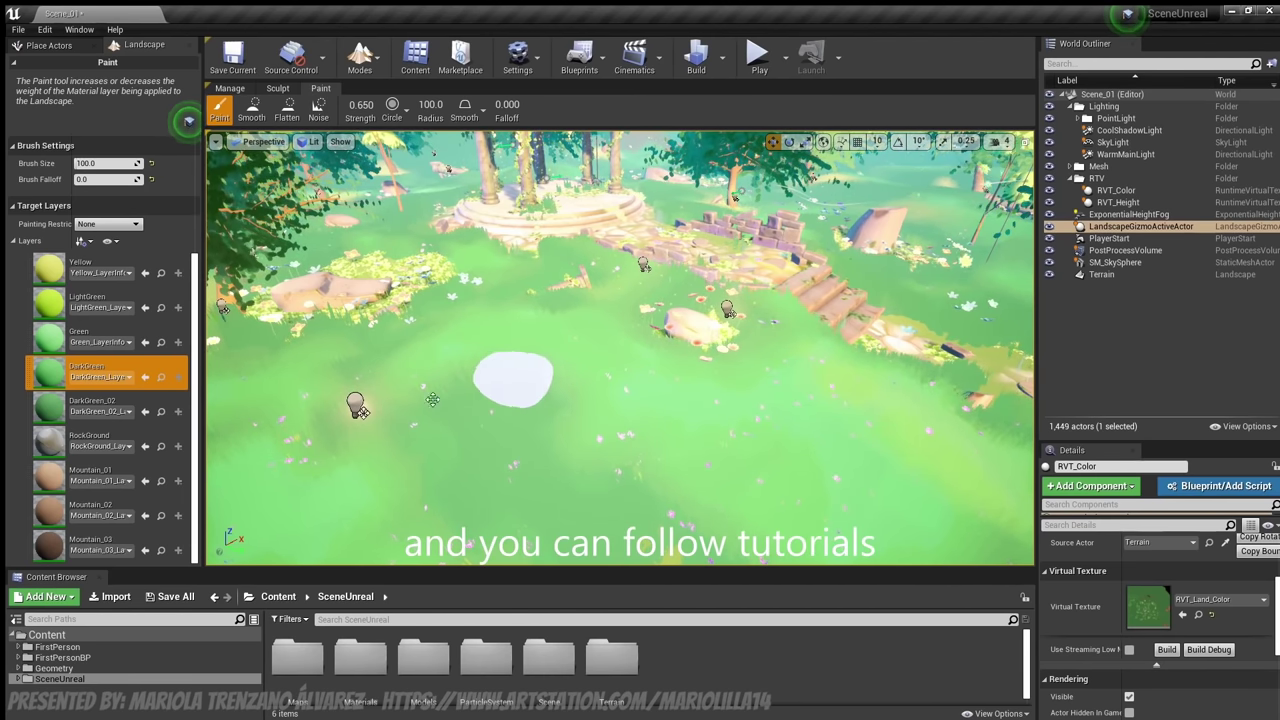
{"action": "left_click", "coordinate": [90, 405]}
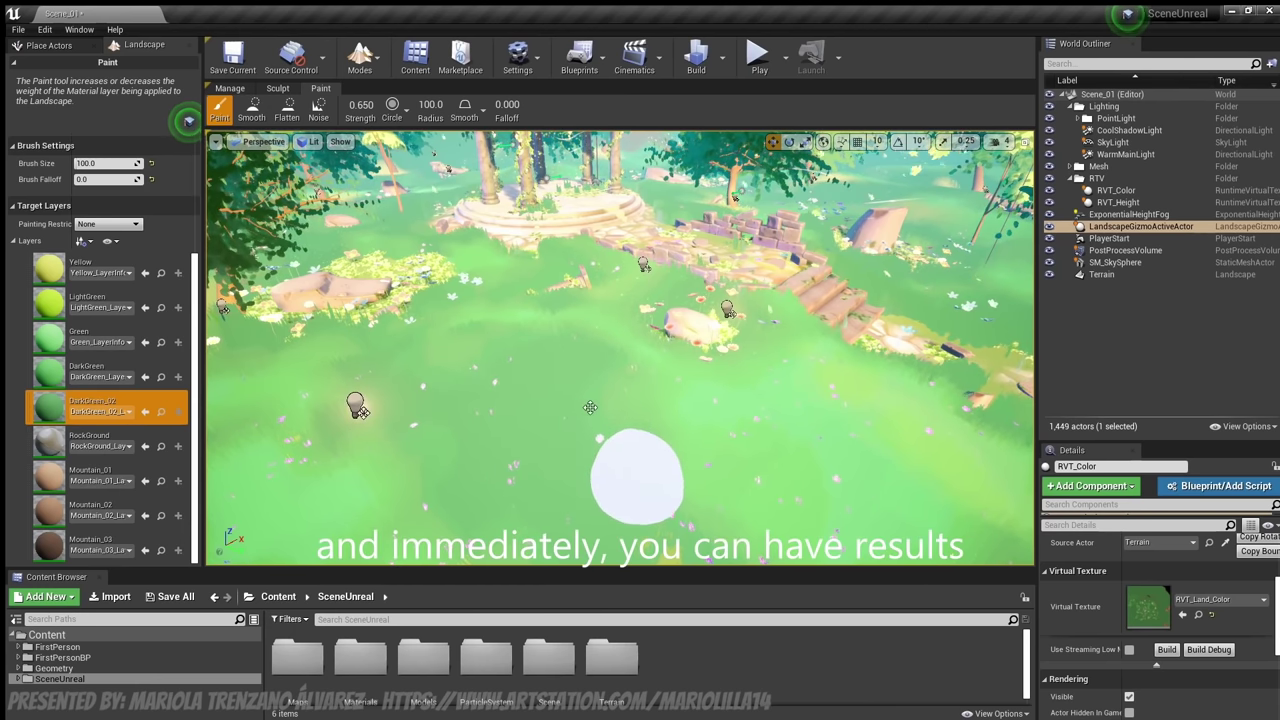
{"action": "mouse_move", "coordinate": [473, 382]}
{"action": "right_mouse_down"}
{"action": "mouse_move", "coordinate": [515, 385]}
{"action": "mouse_move", "coordinate": [455, 365]}
{"action": "mouse_move", "coordinate": [420, 335]}
{"action": "mouse_move", "coordinate": [450, 325]}
{"action": "mouse_move", "coordinate": [470, 345]}
{"action": "right_mouse_up"}
{"action": "key", "text": "w"}
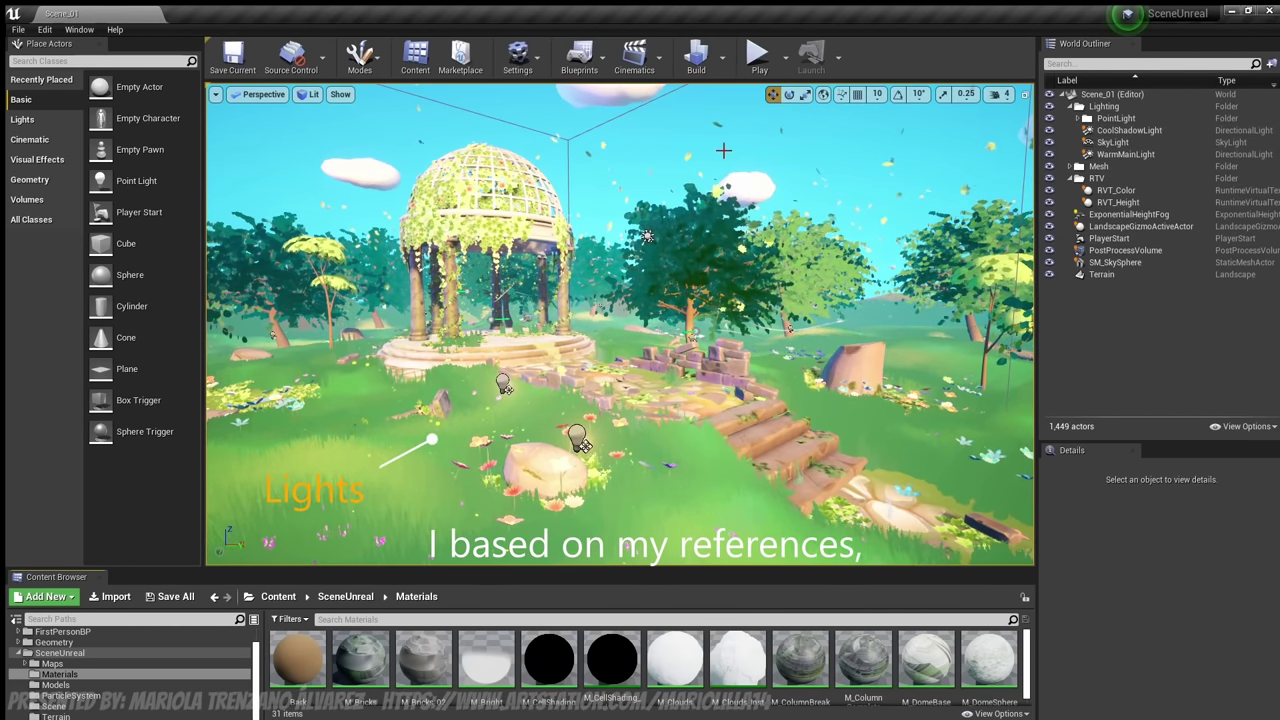
Inspect the CoolShadowLight's intensity and colour, then review the SkyLight's light settings
{"action": "left_click", "coordinate": [1140, 131]}
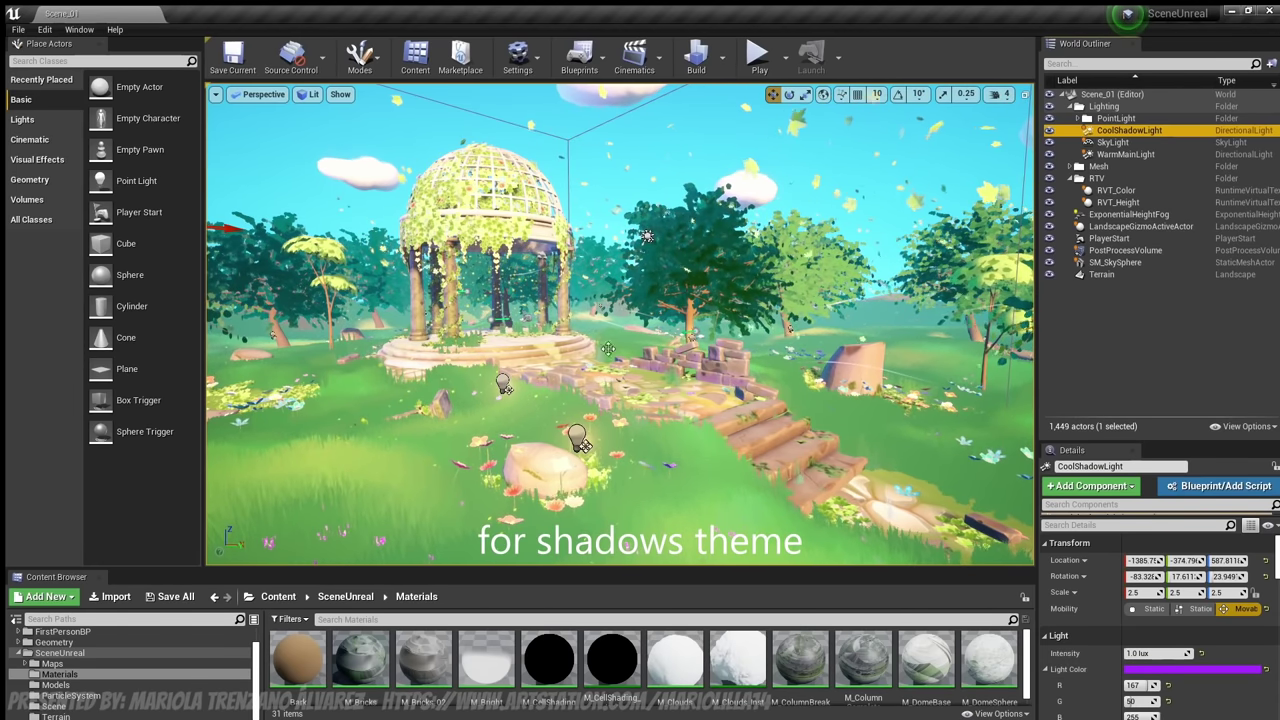
{"action": "left_click_drag", "start_coordinate": [1148, 653], "coordinate": [1142, 653]}
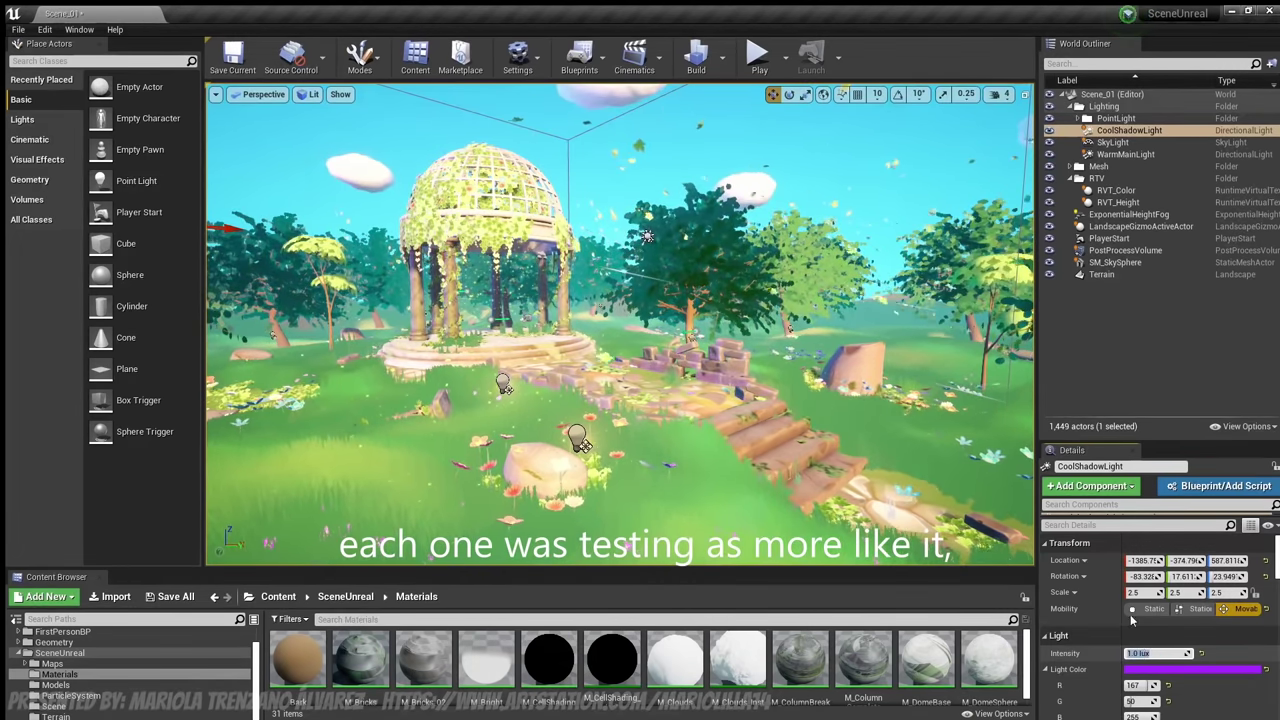
{"action": "left_click", "coordinate": [1114, 142]}
{"action": "scroll", "coordinate": [1089, 555], "scroll_direction": "down", "scroll_amount": 2}
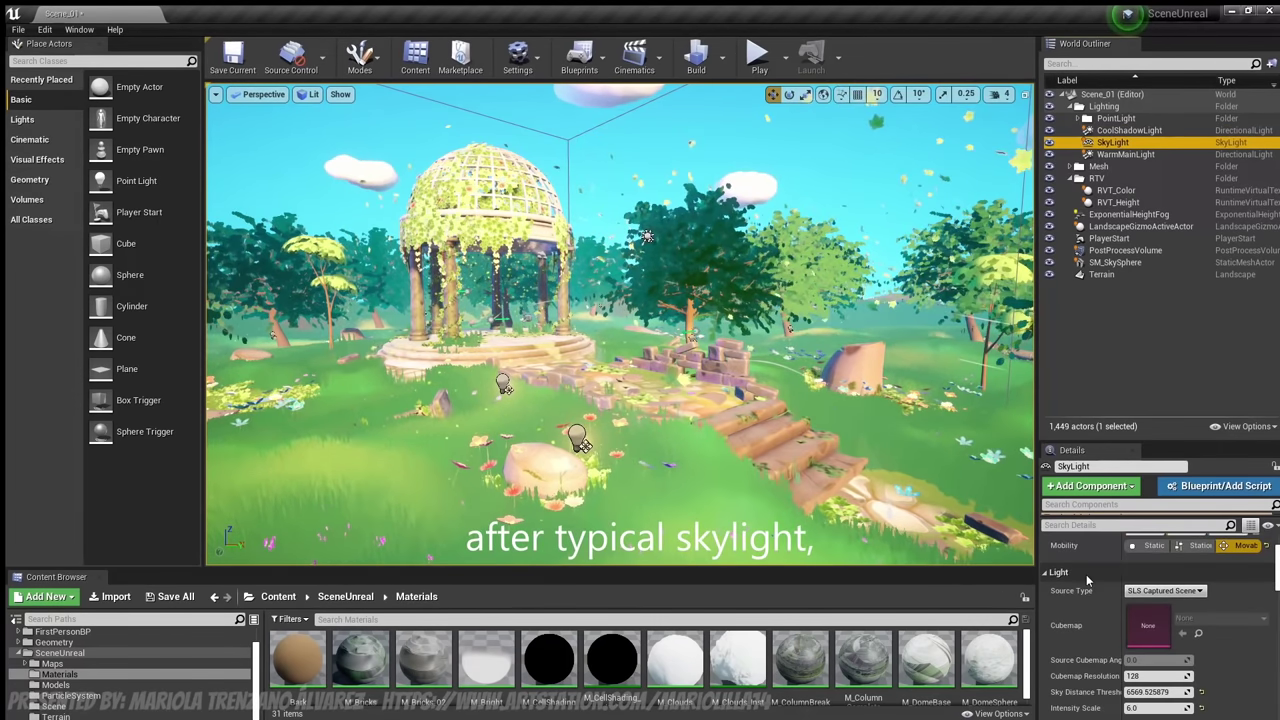
{"action": "scroll", "coordinate": [1085, 580], "scroll_direction": "down", "scroll_amount": 2}
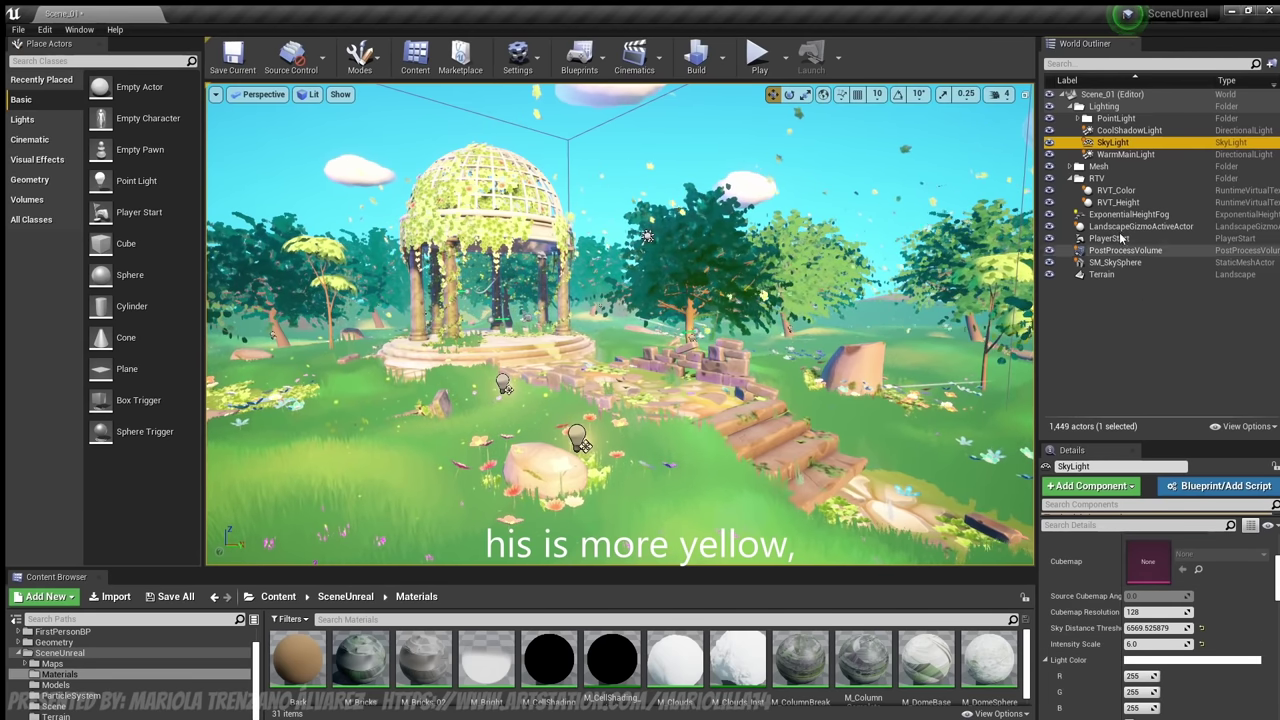
Set the WarmMainLight's intensity to 5 lux
{"action": "left_click", "coordinate": [1122, 155]}
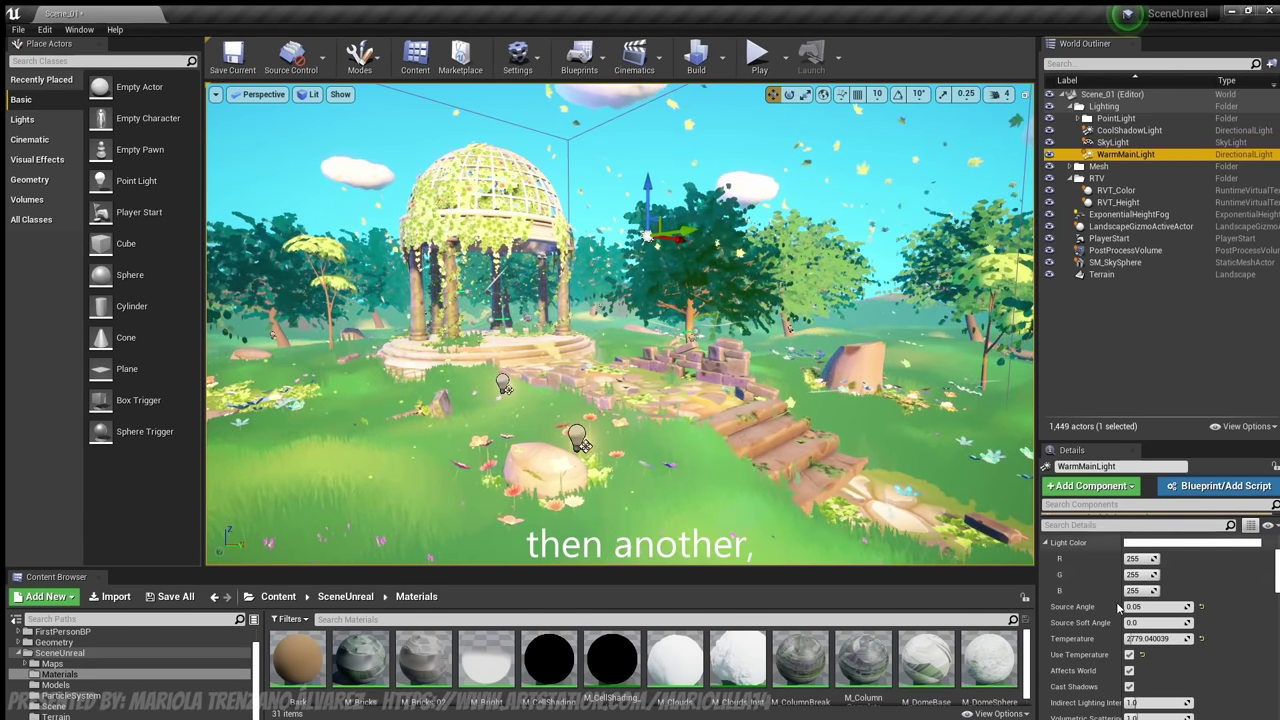
{"action": "scroll", "coordinate": [1120, 609], "scroll_direction": "up", "scroll_amount": 2}
{"action": "mouse_move", "coordinate": [1140, 593]}
{"action": "left_mouse_down"}
{"action": "mouse_move", "coordinate": [1185, 593]}
{"action": "mouse_move", "coordinate": [1120, 591]}
{"action": "mouse_move", "coordinate": [1150, 591]}
{"action": "mouse_move", "coordinate": [1134, 591]}
{"action": "left_mouse_up"}
{"action": "type", "text": "5"}
{"action": "key", "text": "Return"}
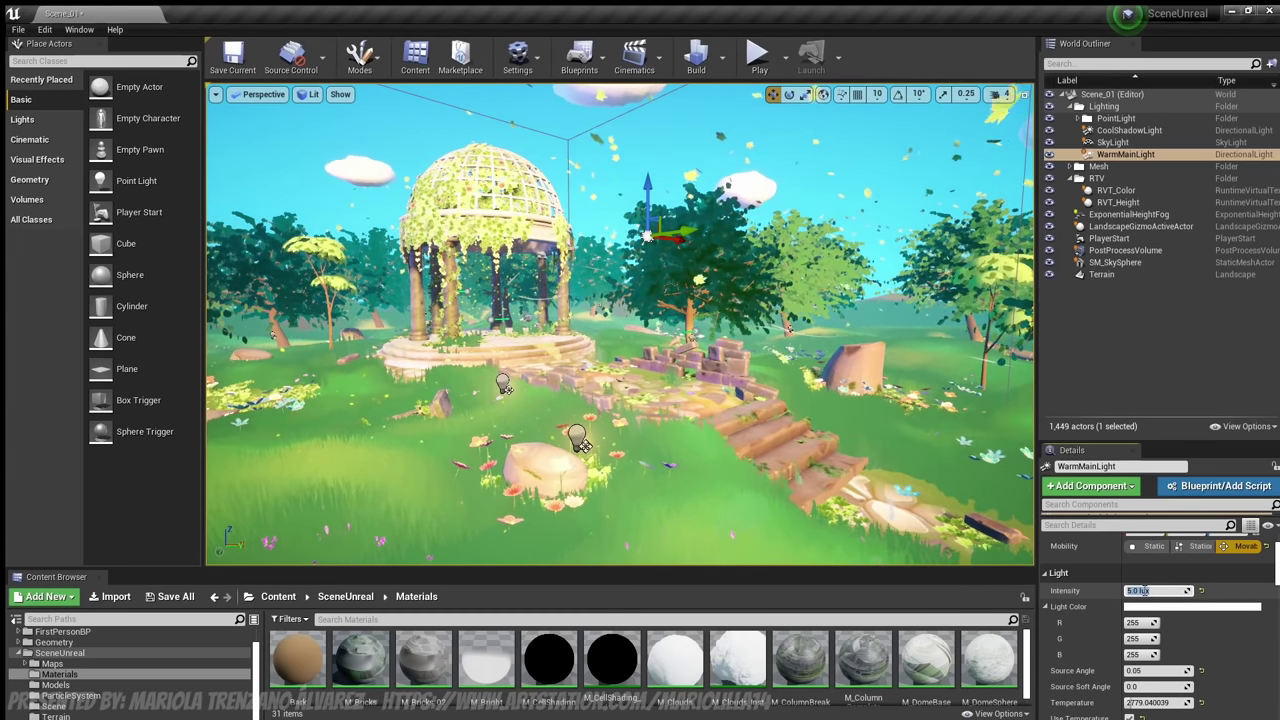
Review the ExponentialHeightFog's density and volumetric fog settings and toggle its visibility off and on to compare the scene
{"action": "left_click", "coordinate": [1127, 215]}
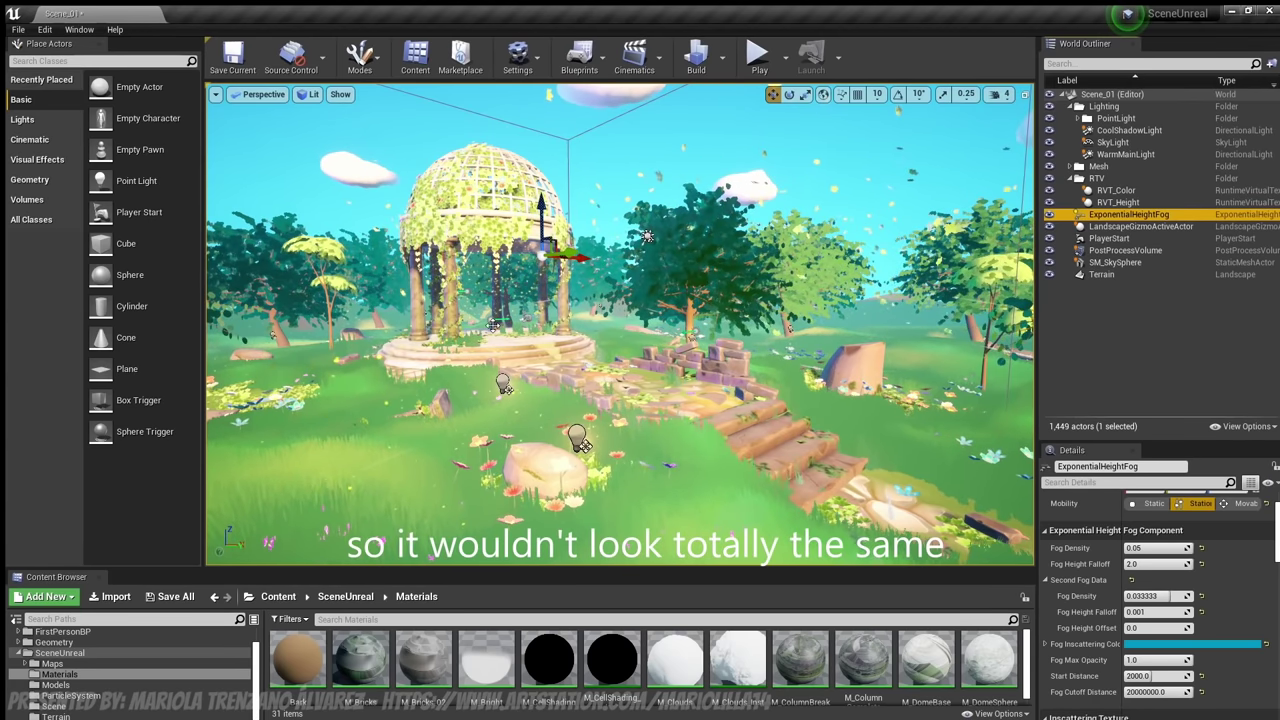
{"action": "scroll", "coordinate": [1094, 627], "scroll_direction": "down", "scroll_amount": 5}
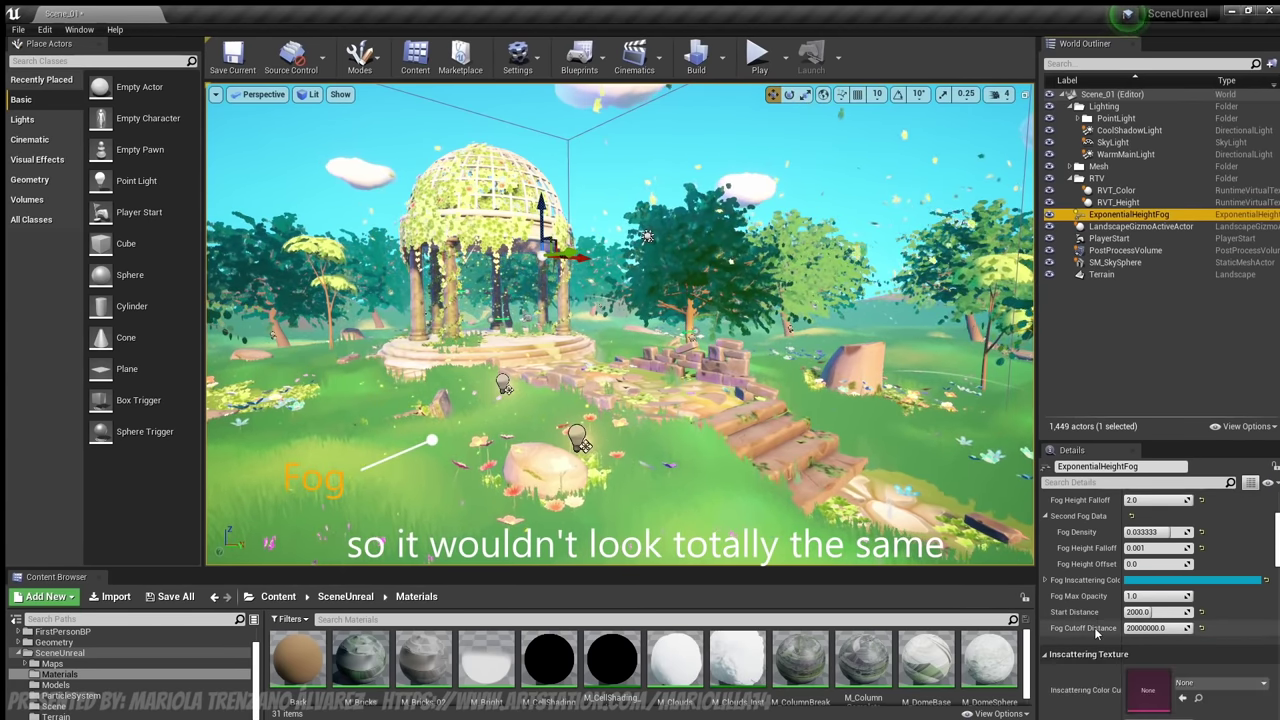
{"action": "scroll", "coordinate": [1094, 627], "scroll_direction": "down", "scroll_amount": 5}
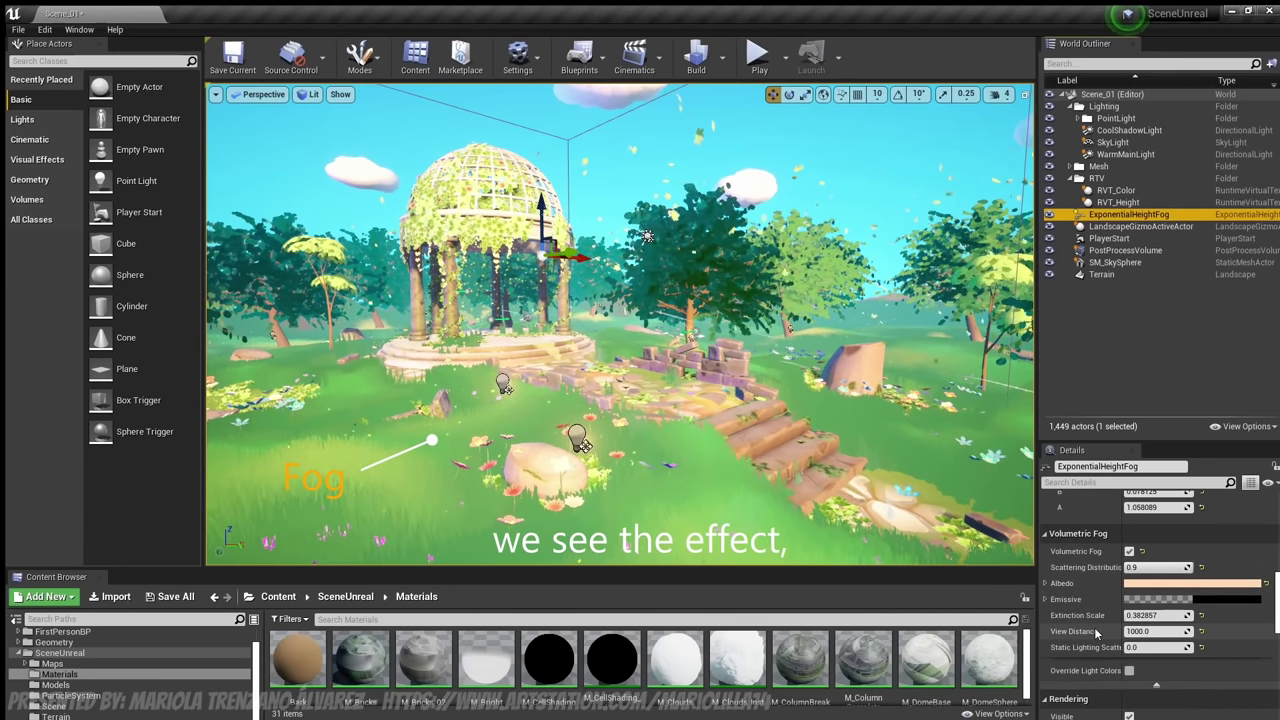
{"action": "left_click", "coordinate": [1128, 632]}
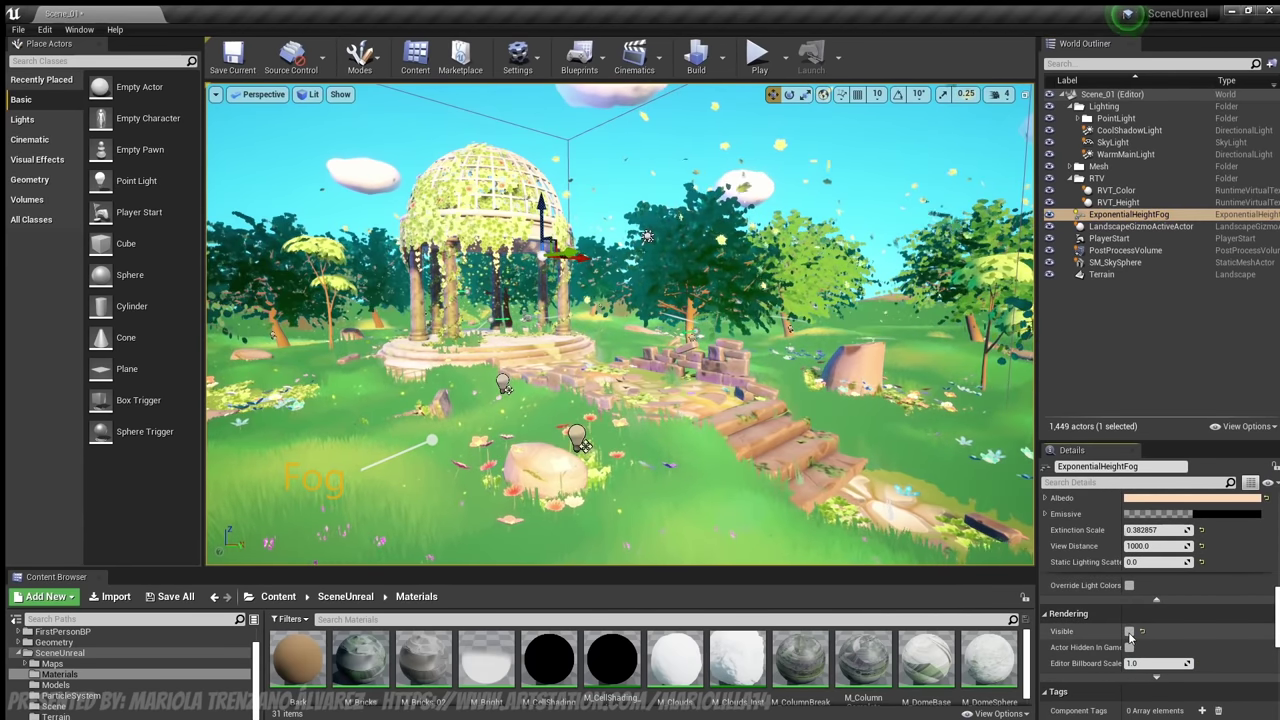
{"action": "left_click", "coordinate": [1129, 632]}
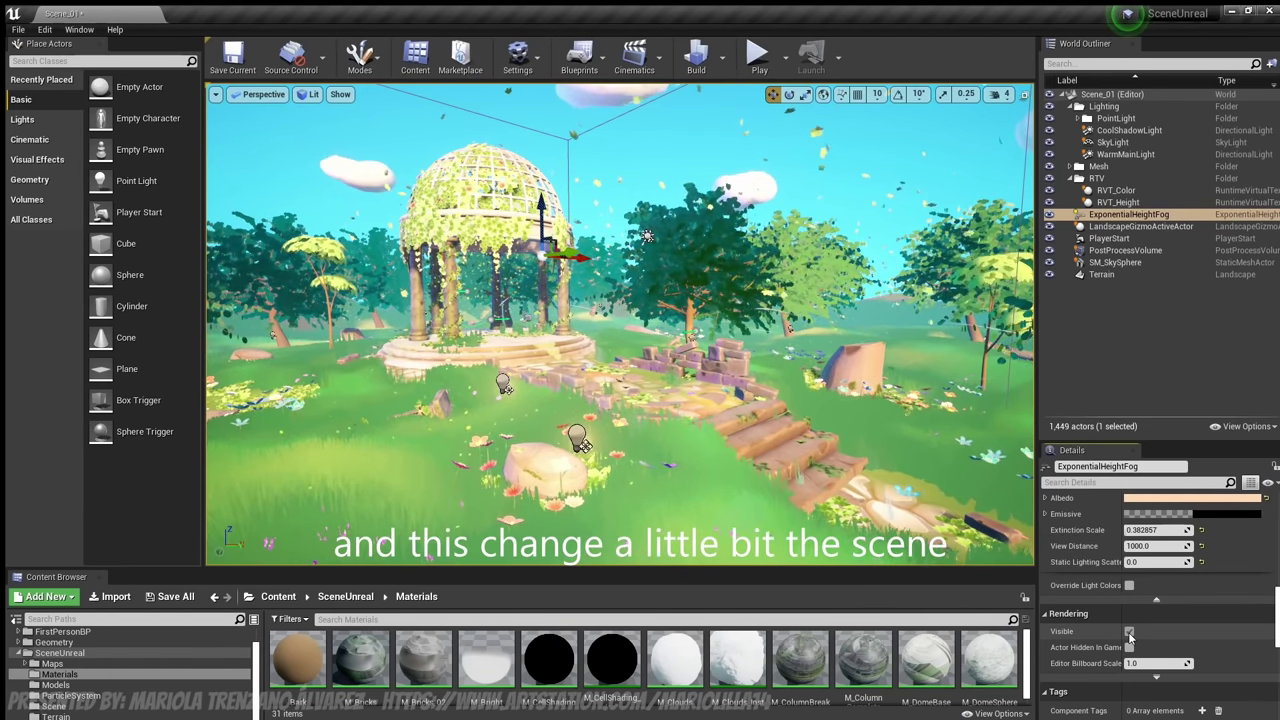
{"action": "left_click", "coordinate": [1129, 632]}
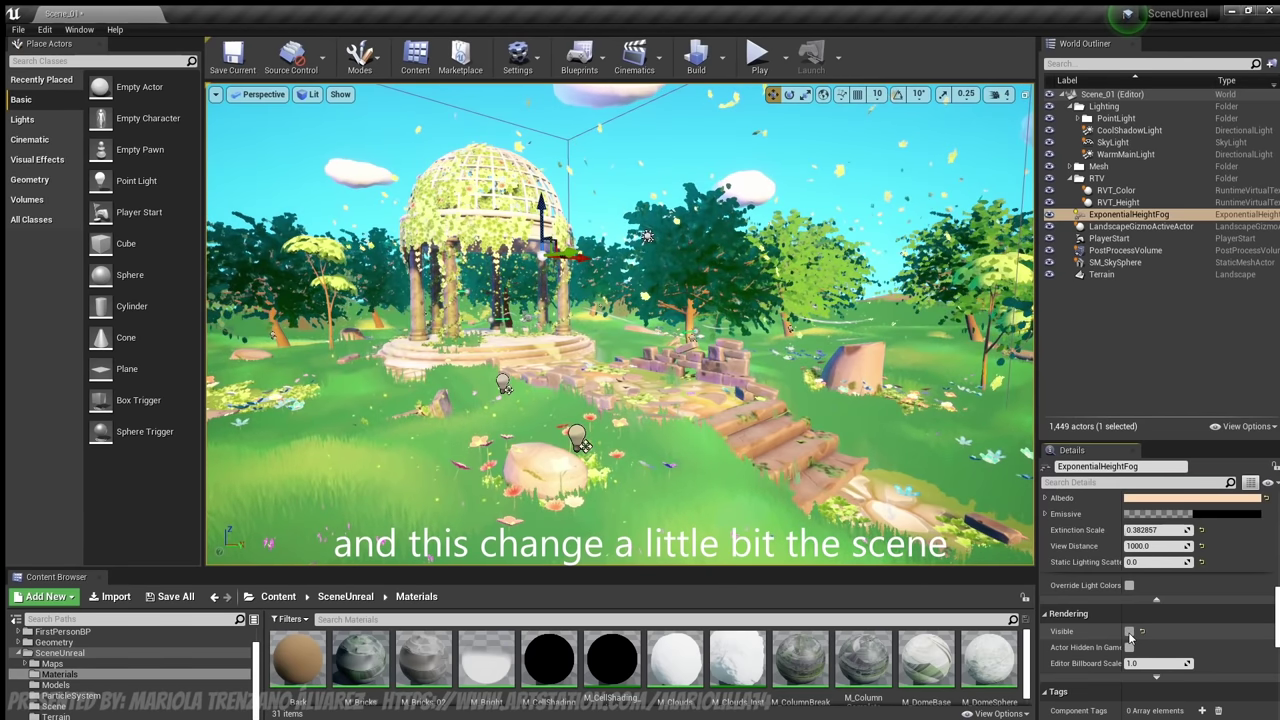
{"action": "left_click", "coordinate": [1129, 632]}
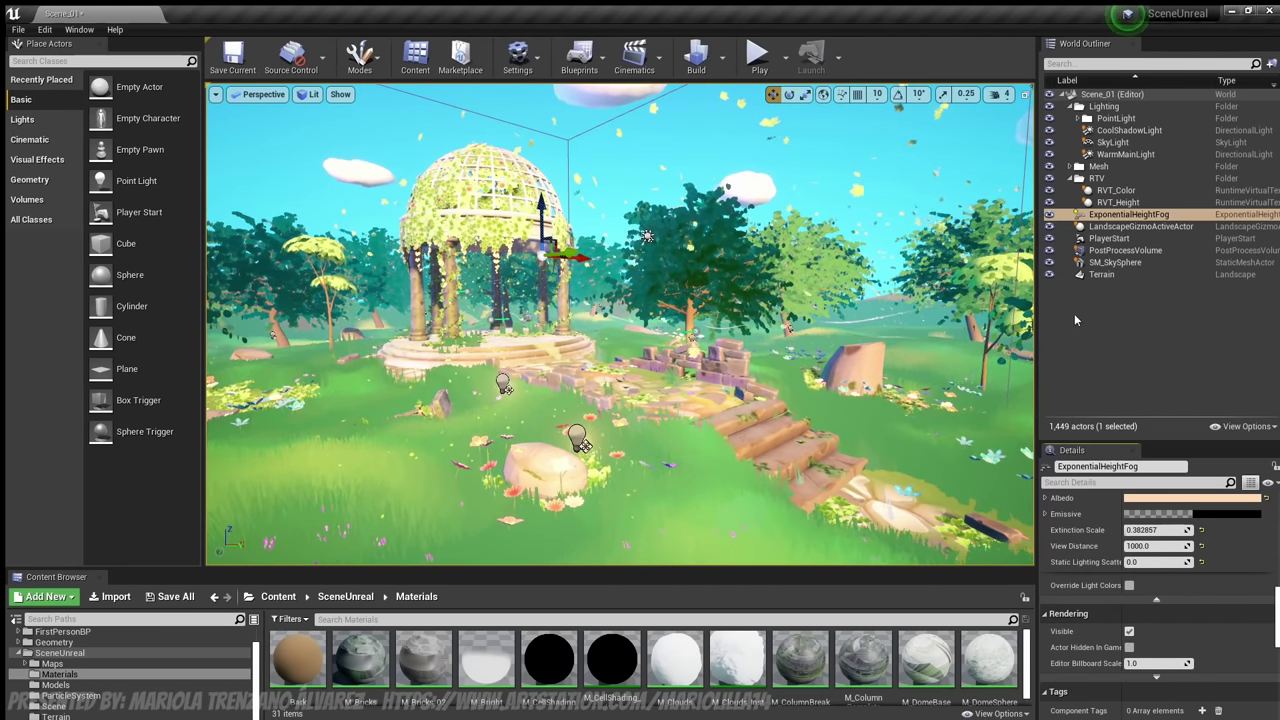
Inspect the PostProcessVolume's post process material and open the cel-shading material from the Materials folder
{"action": "left_click", "coordinate": [1125, 250]}
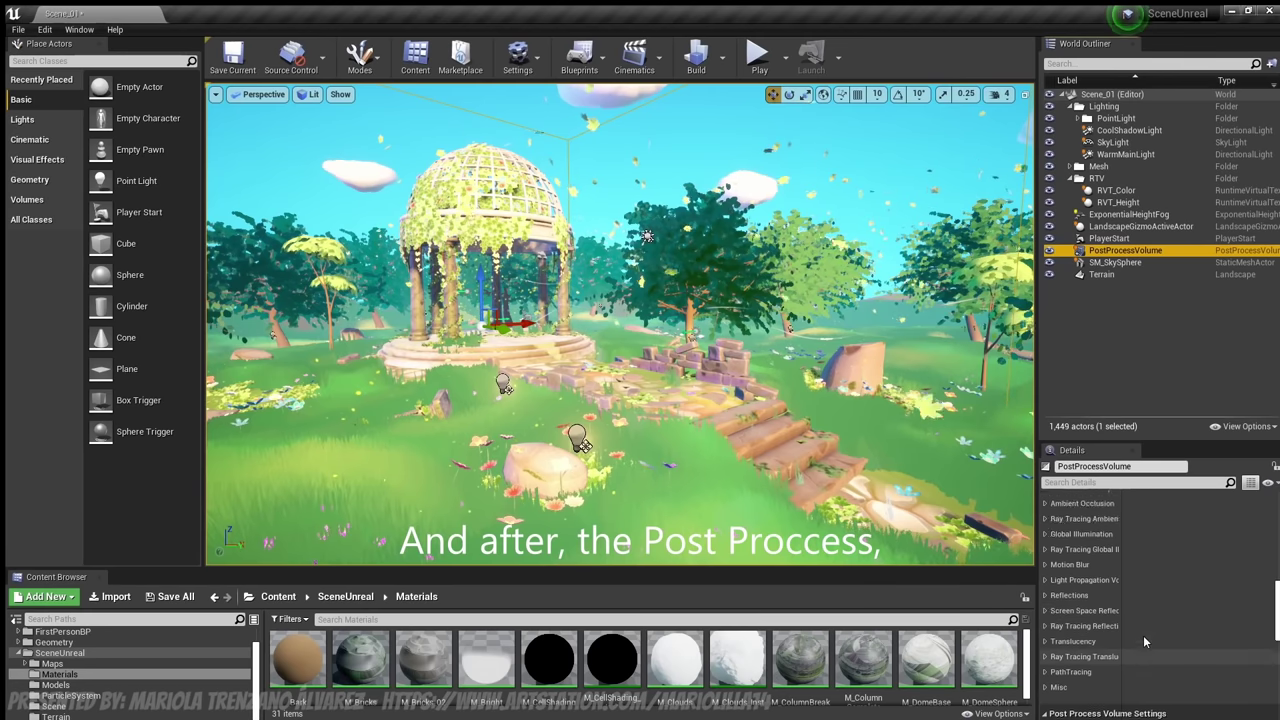
{"action": "scroll", "coordinate": [1188, 593], "scroll_direction": "up", "scroll_amount": 5}
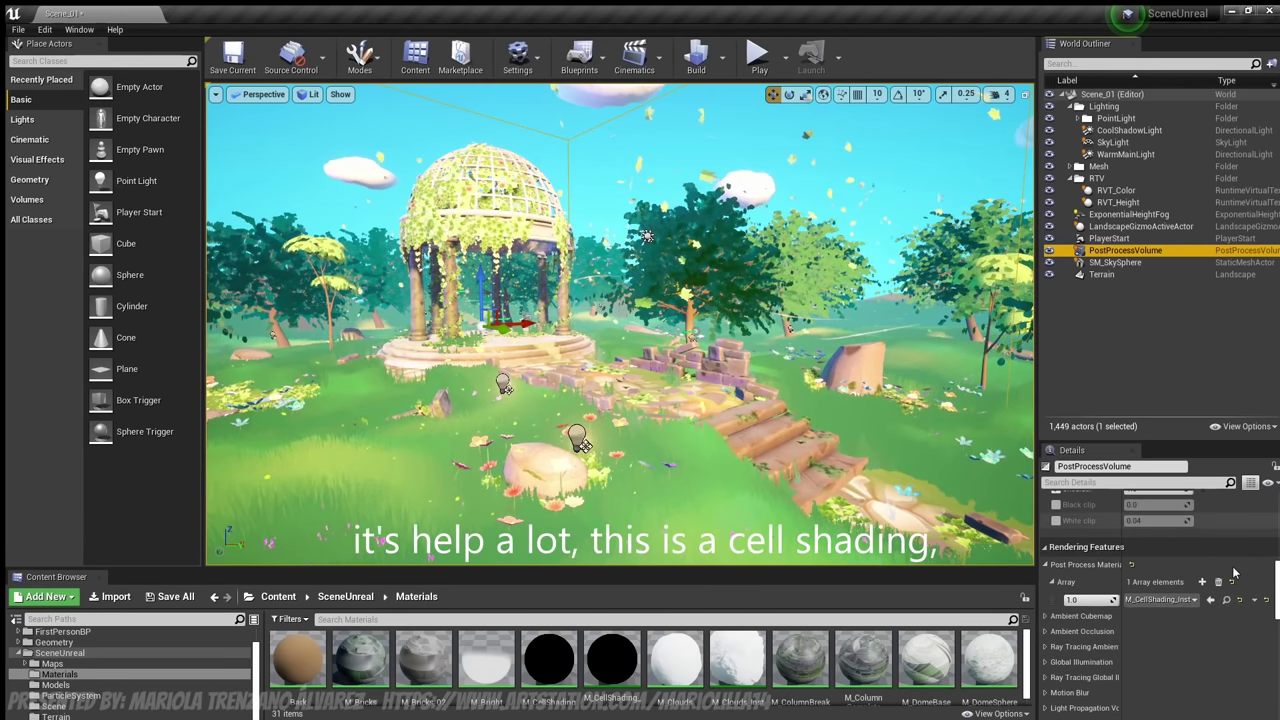
{"action": "left_click", "coordinate": [612, 660]}
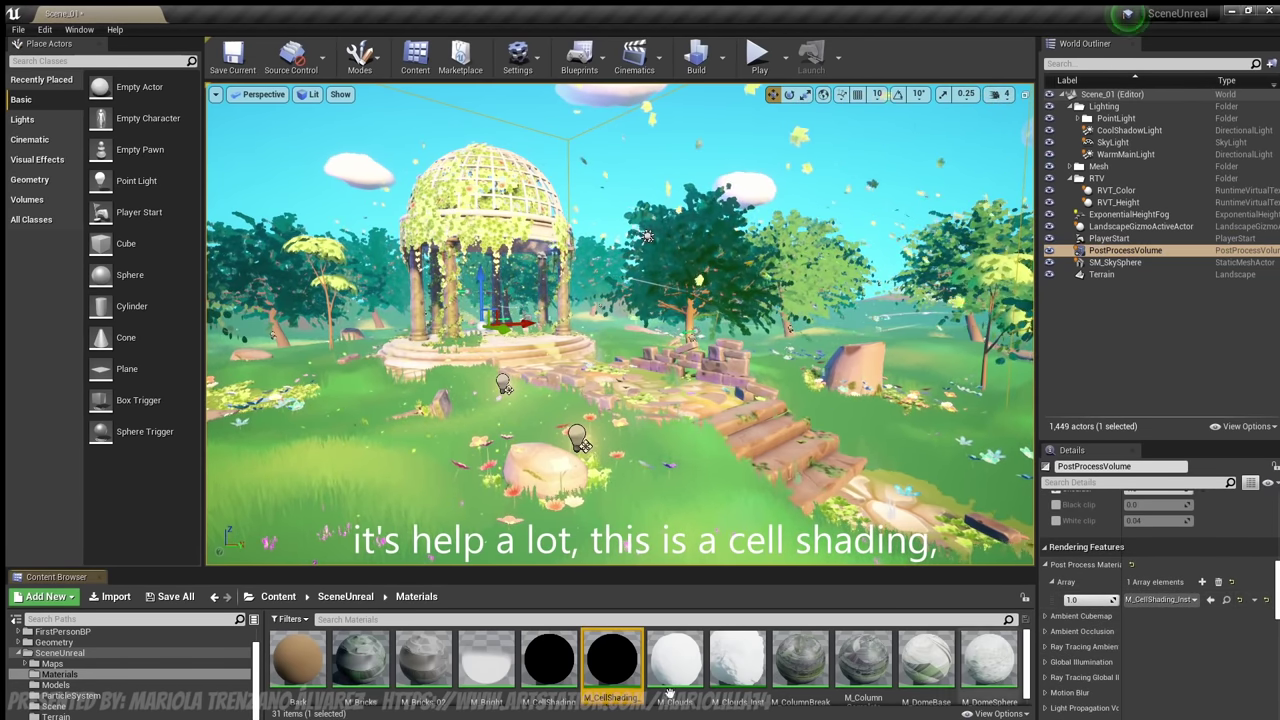
{"action": "double_click", "coordinate": [591, 671]}
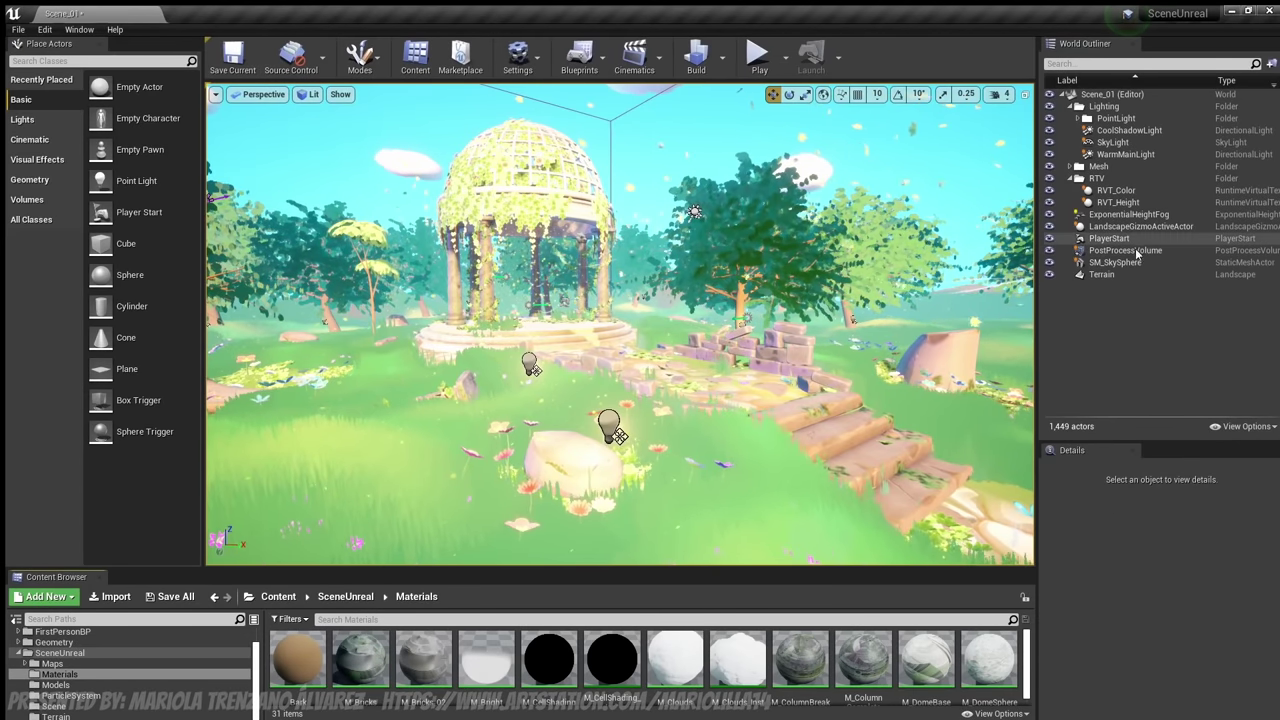
Lower the PostProcessVolume's Bloom intensity to 0
{"action": "left_click", "coordinate": [1145, 251]}
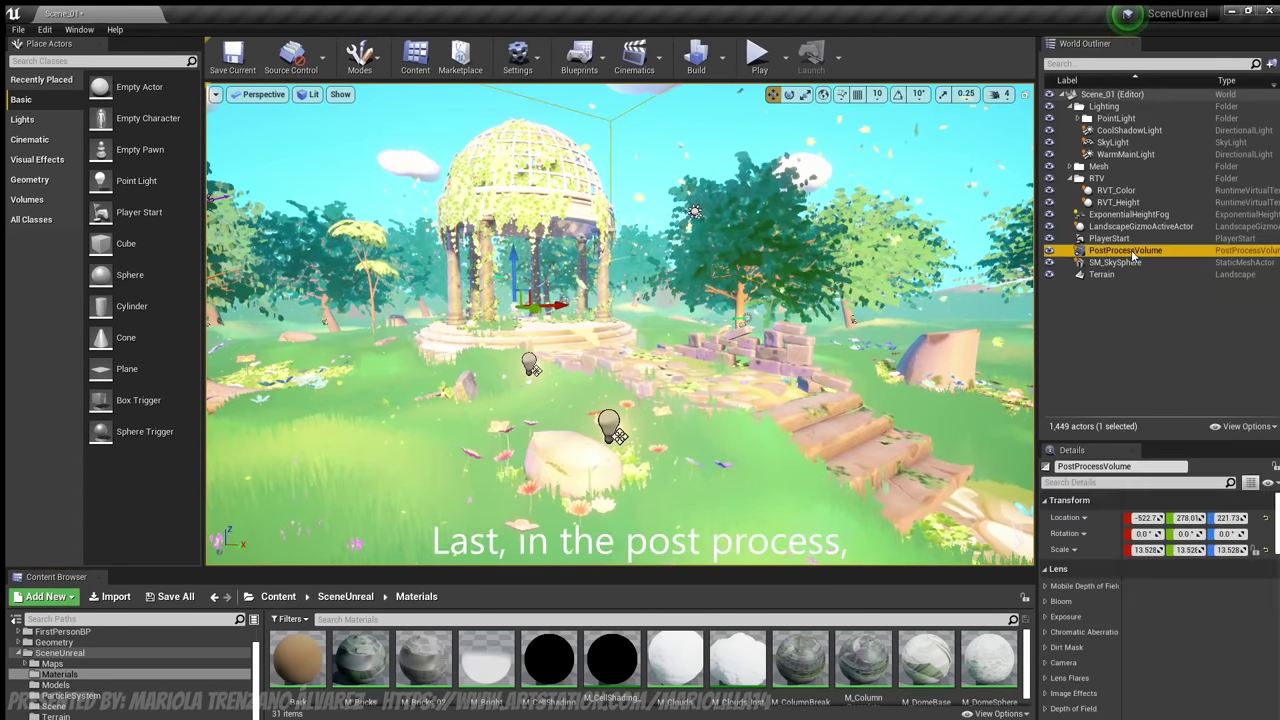
{"action": "left_click", "coordinate": [1060, 602]}
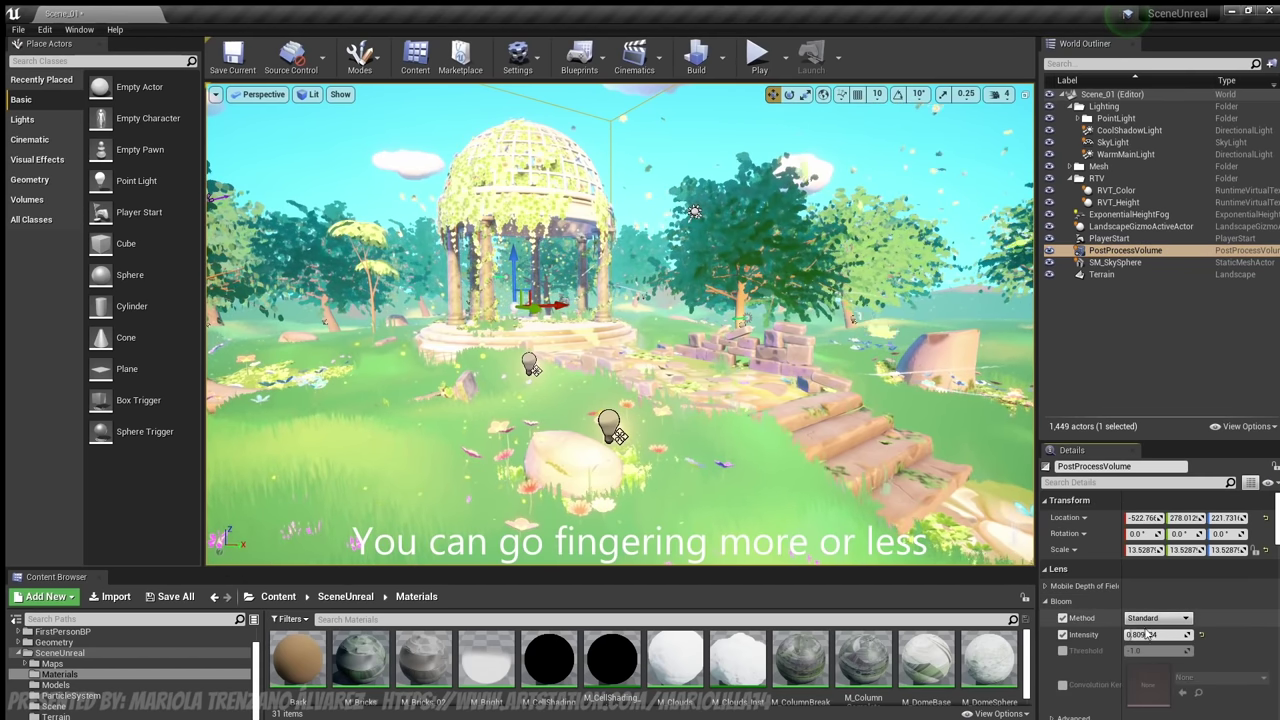
{"action": "mouse_move", "coordinate": [1130, 634]}
{"action": "left_mouse_down"}
{"action": "mouse_move", "coordinate": [1160, 634]}
{"action": "mouse_move", "coordinate": [1125, 635]}
{"action": "left_mouse_up"}
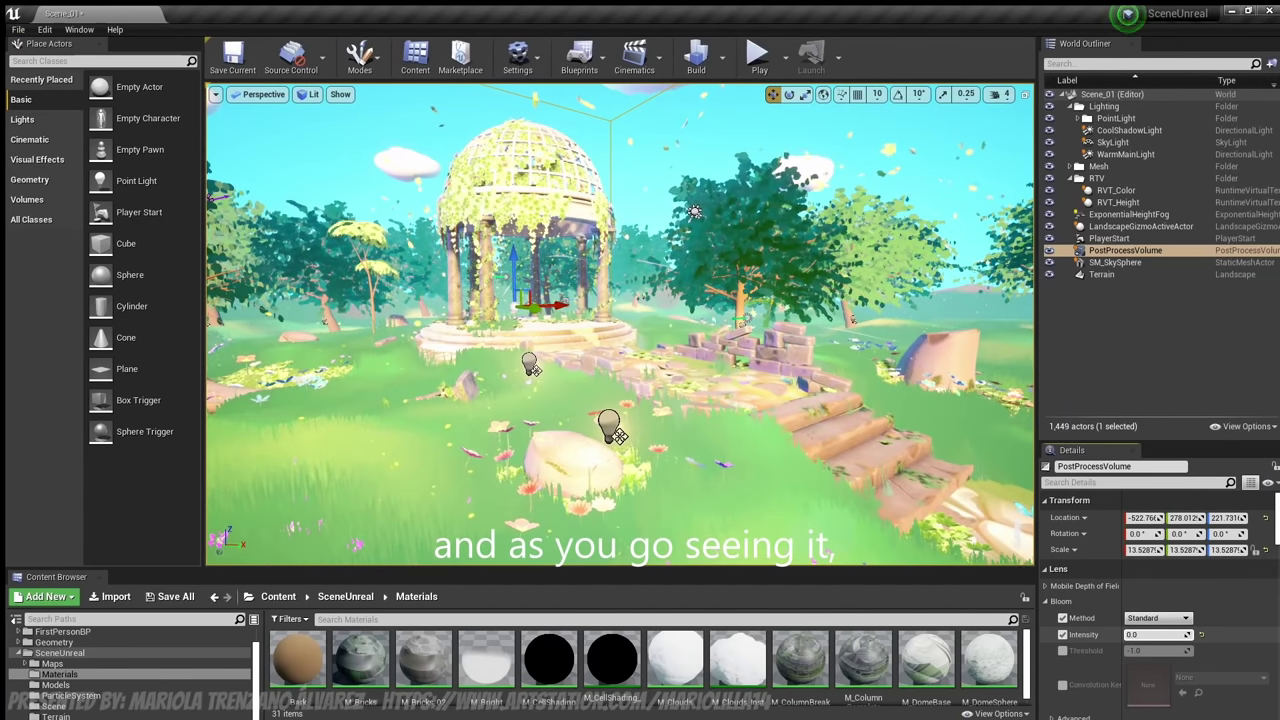
{"action": "left_click", "coordinate": [1055, 603]}
Try a different exposure compensation on the PostProcessVolume
{"action": "left_click", "coordinate": [1055, 617]}
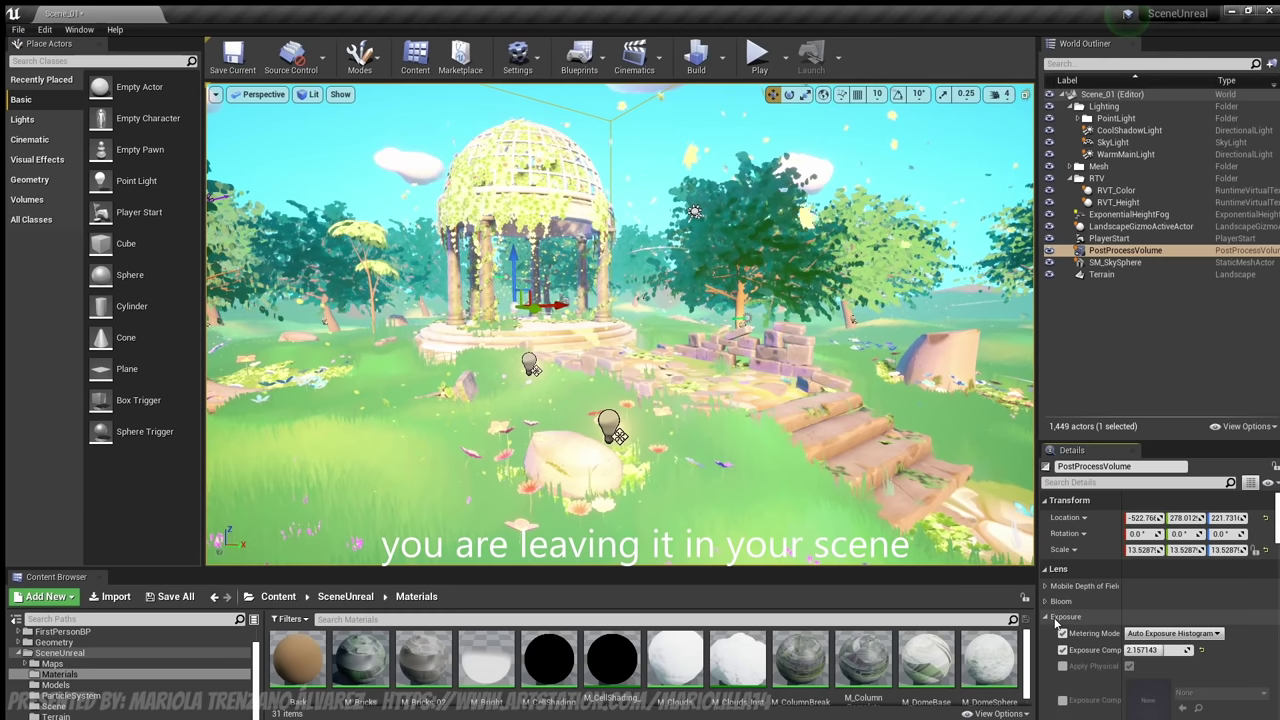
{"action": "mouse_move", "coordinate": [1150, 650]}
{"action": "left_mouse_down"}
{"action": "mouse_move", "coordinate": [1185, 650]}
{"action": "mouse_move", "coordinate": [1148, 650]}
{"action": "mouse_move", "coordinate": [1160, 650]}
{"action": "left_mouse_up"}
{"action": "left_click", "coordinate": [1046, 617]}
{"action": "scroll", "coordinate": [1100, 625], "scroll_direction": "down", "scroll_amount": 1}
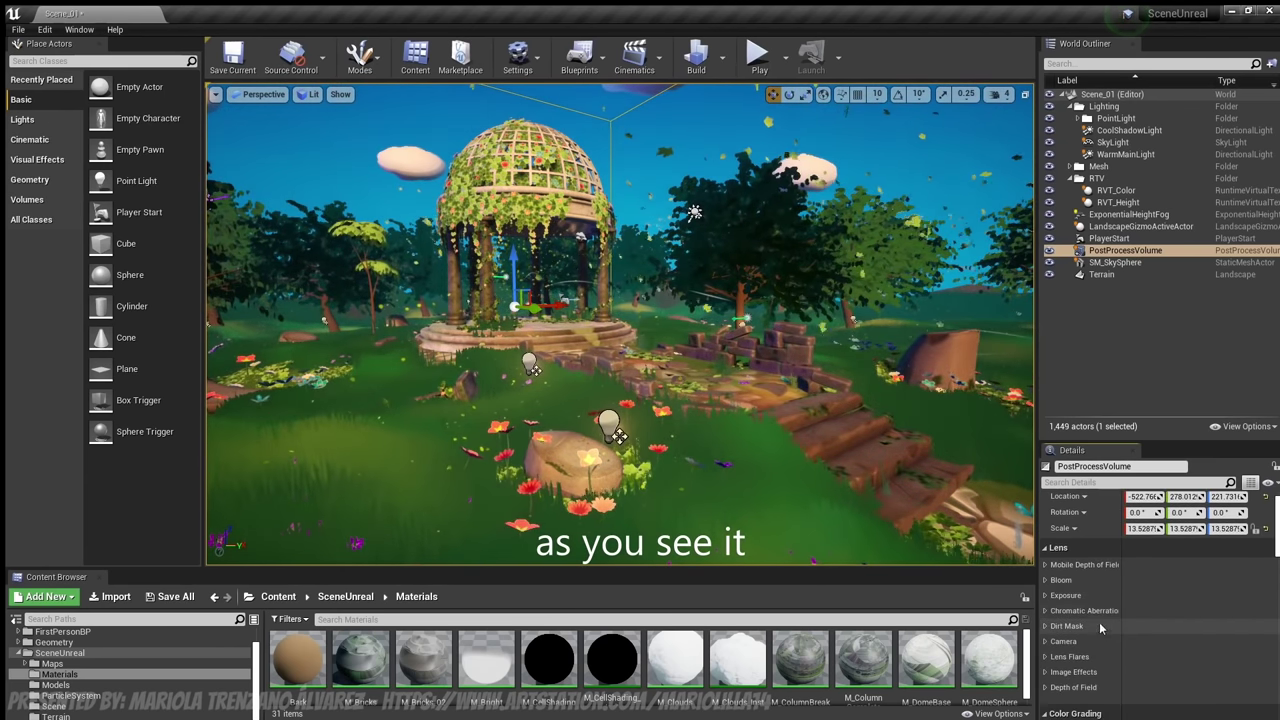
Reset the PostProcessVolume's exposure compensation to its default of 1.0
{"action": "left_click", "coordinate": [1053, 594]}
{"action": "left_click", "coordinate": [1203, 630]}
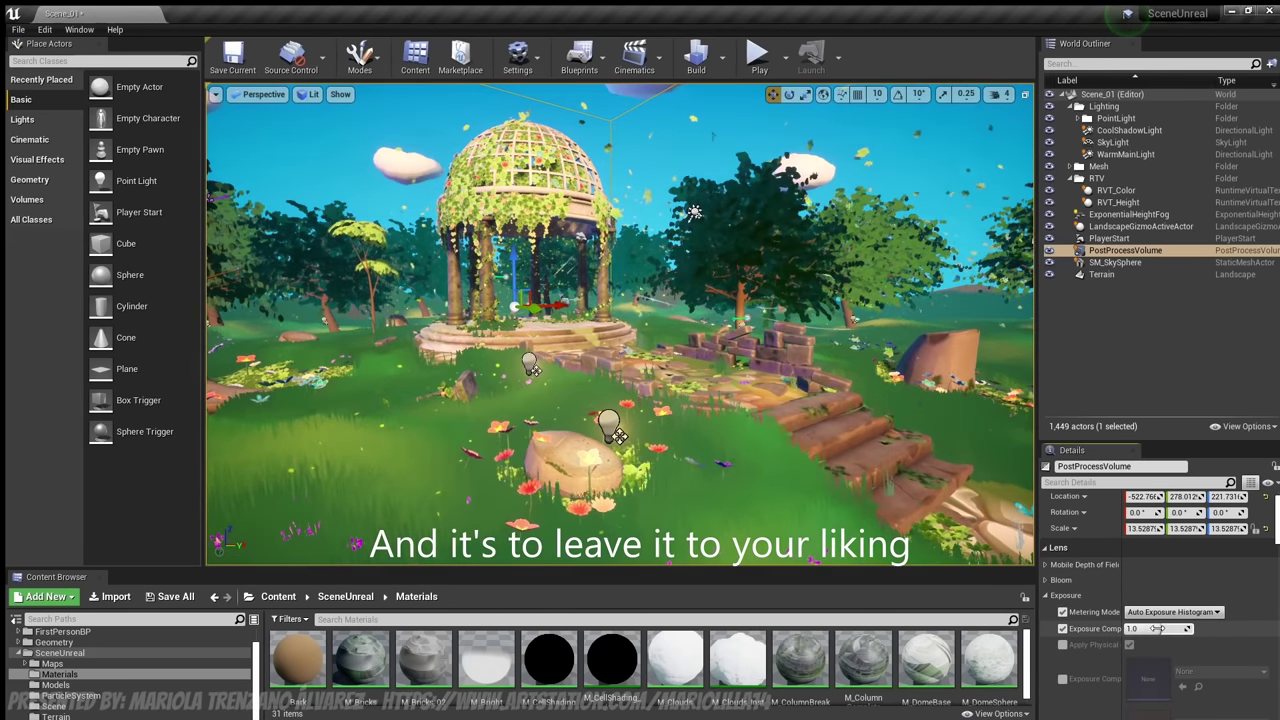
{"action": "left_click", "coordinate": [1070, 596]}
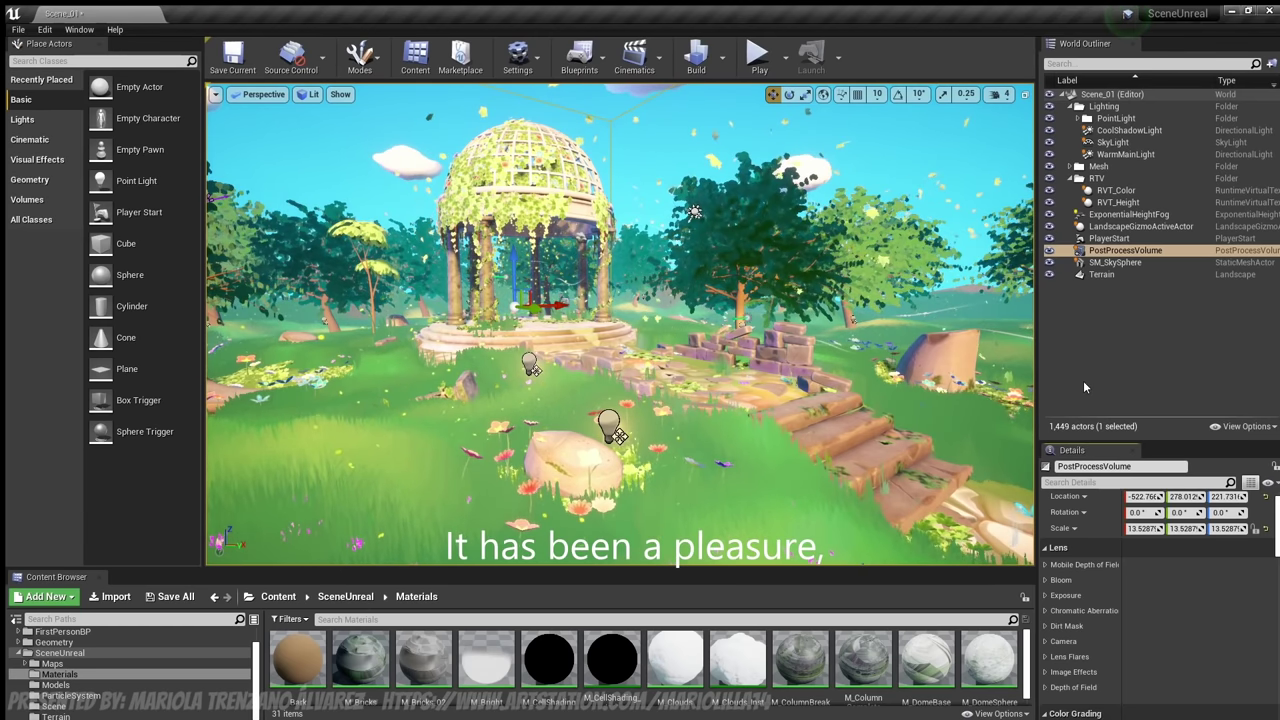